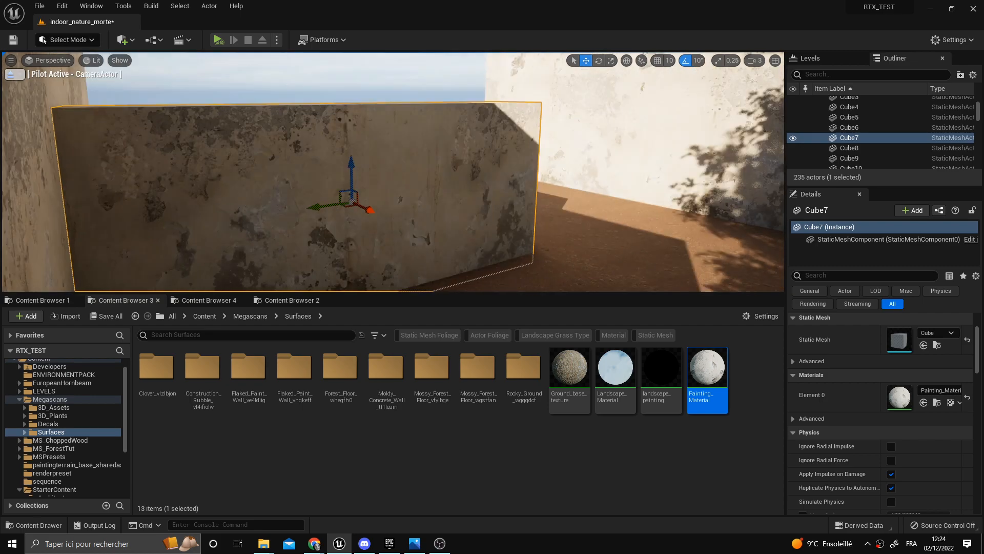
Scale the selected Cube7 wall up vertically and along its length
{"action": "mouse_move", "coordinate": [470, 226]}
{"action": "right_mouse_down"}
{"action": "mouse_move", "coordinate": [451, 228]}
{"action": "mouse_move", "coordinate": [482, 225]}
{"action": "mouse_move", "coordinate": [461, 226]}
{"action": "mouse_move", "coordinate": [470, 226]}
{"action": "right_mouse_up"}
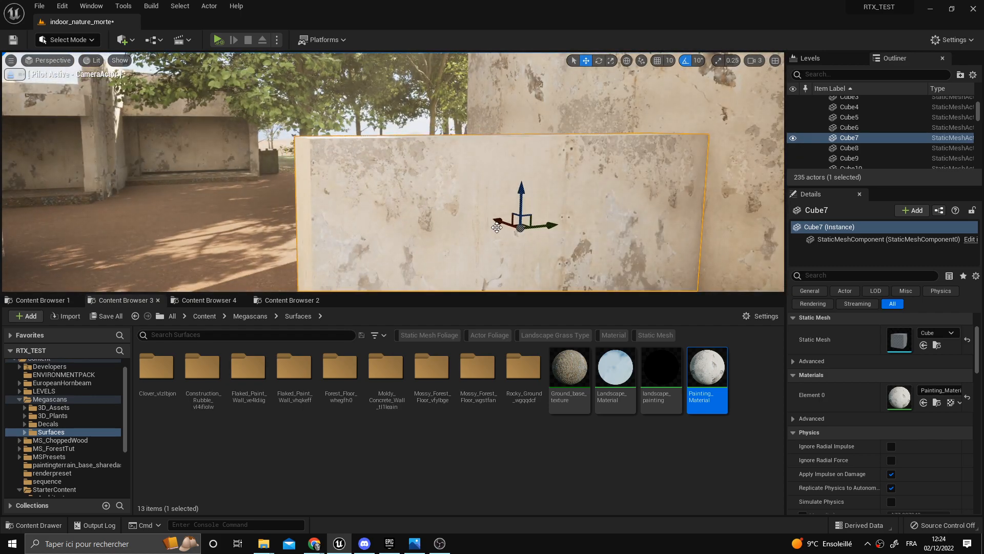
{"action": "key", "text": "r"}
{"action": "left_click_drag", "start_coordinate": [521, 203], "coordinate": [533, 179]}
{"action": "key", "text": "w"}
{"action": "key", "text": "f"}
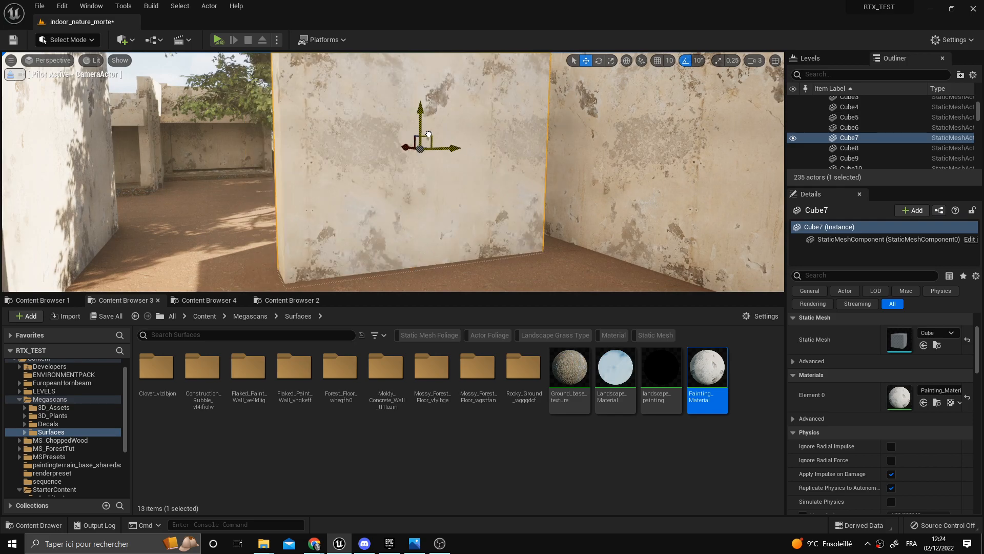
{"action": "key", "text": "r"}
{"action": "left_click_drag", "start_coordinate": [455, 150], "coordinate": [466, 152]}
{"action": "key", "text": "w"}
{"action": "right_click_drag", "start_coordinate": [321, 221], "coordinate": [360, 185]}
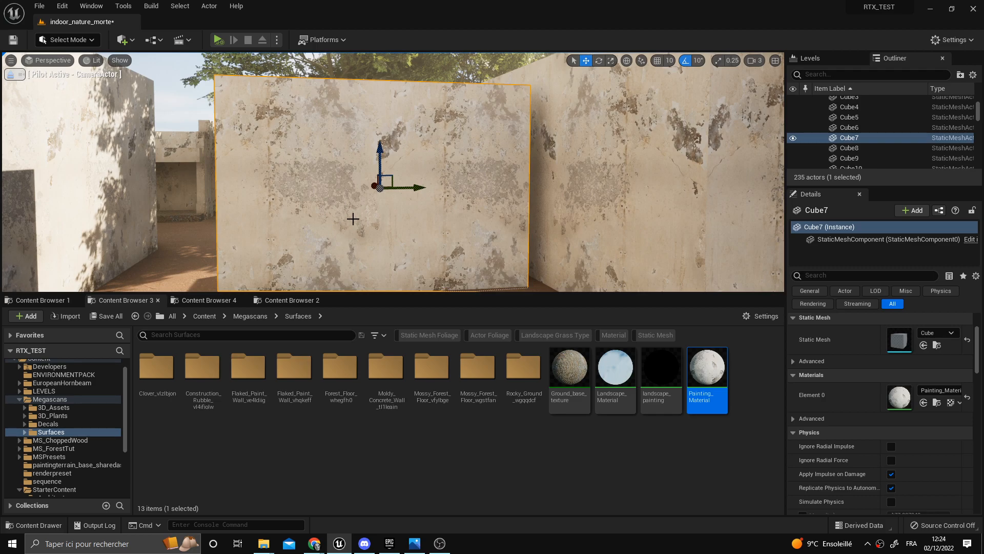
{"action": "right_click_drag", "start_coordinate": [553, 214], "coordinate": [573, 214]}
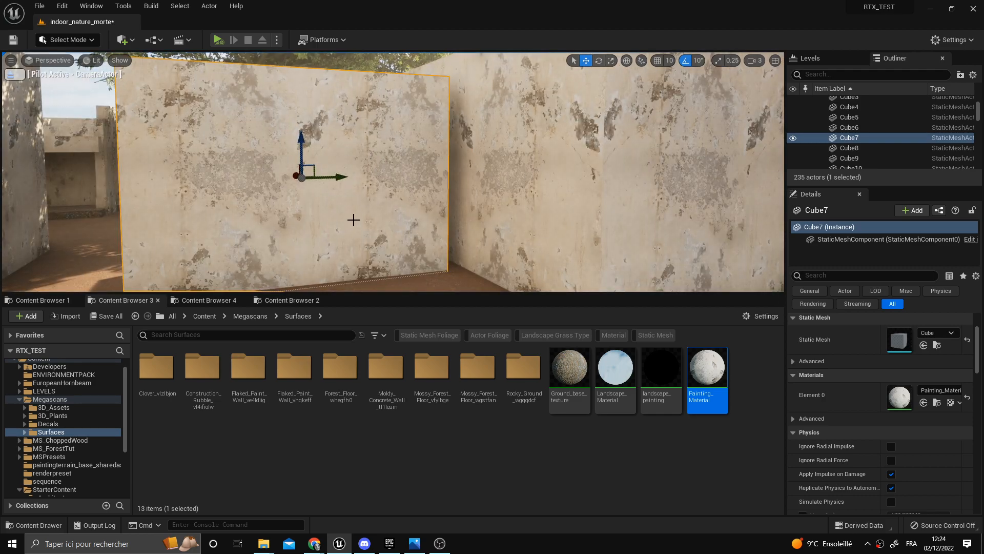
Apply the M_Brick_Clay_Old material from StarterContent's Materials folder to the Cube7 wall, with the Level filter turned off
{"action": "left_click", "coordinate": [41, 300]}
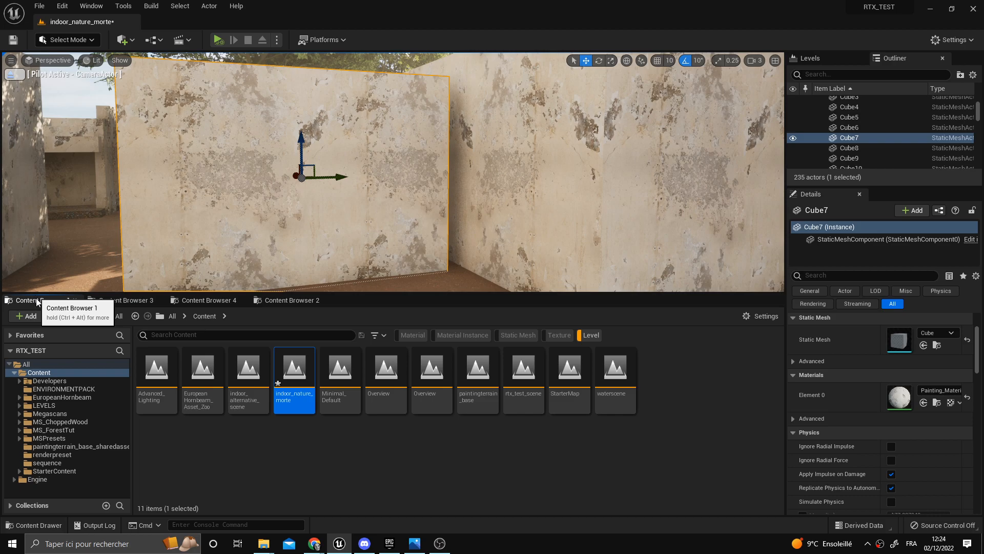
{"action": "left_click", "coordinate": [56, 471]}
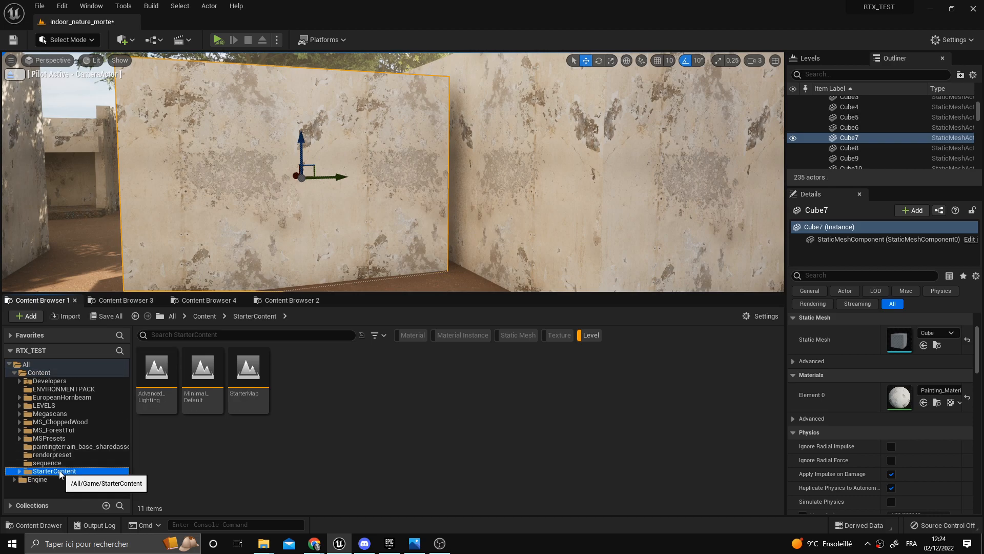
{"action": "left_click", "coordinate": [56, 461]}
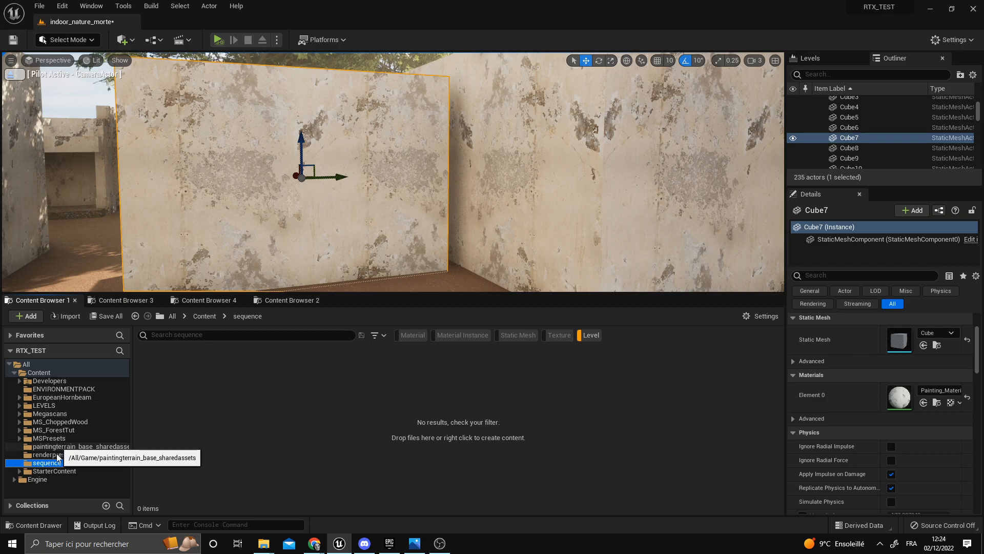
{"action": "left_click", "coordinate": [52, 471]}
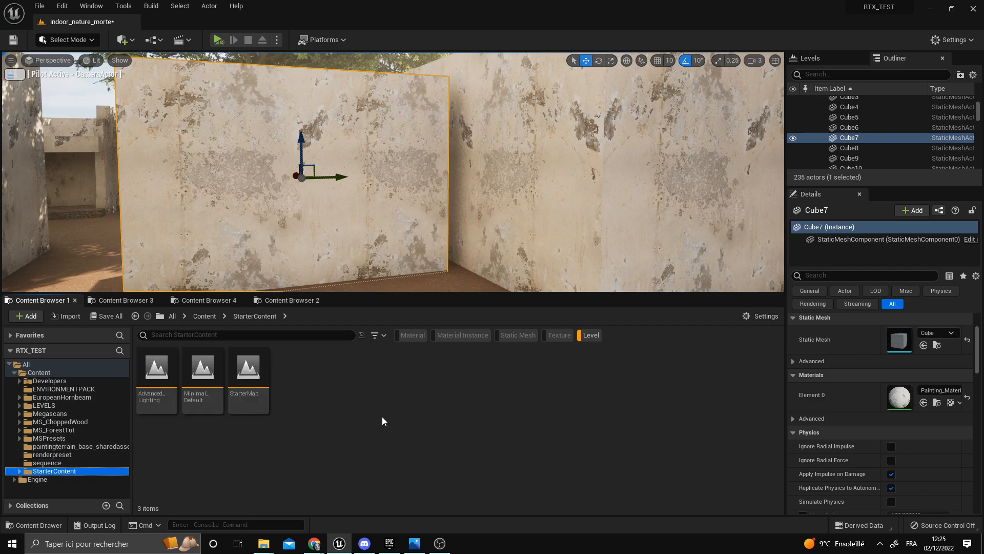
{"action": "left_click", "coordinate": [592, 336]}
{"action": "double_click", "coordinate": [385, 372]}
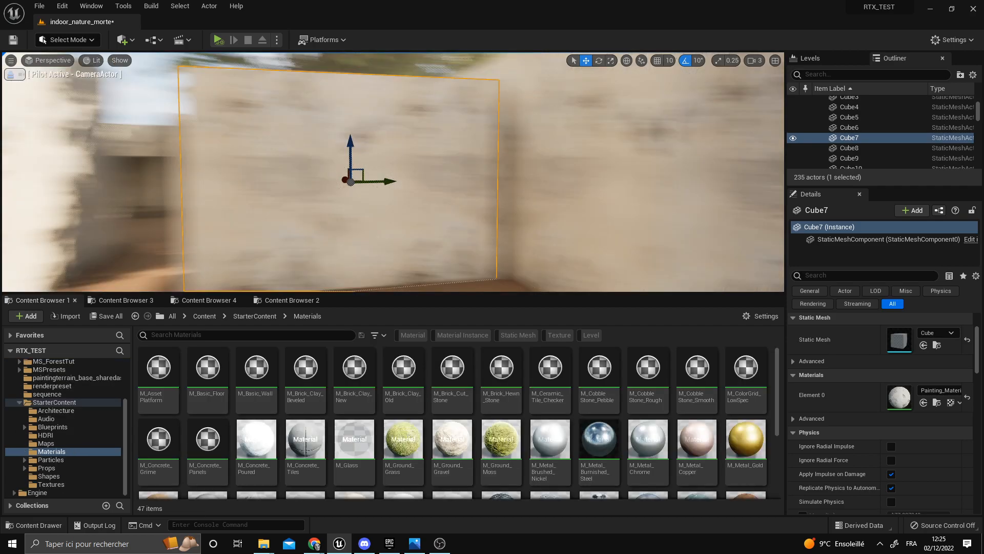
{"action": "left_click_drag", "start_coordinate": [403, 372], "coordinate": [448, 210]}
Scale the brick-covered Cube7 wall down along its vertical axis to a low strip
{"action": "key", "text": "r"}
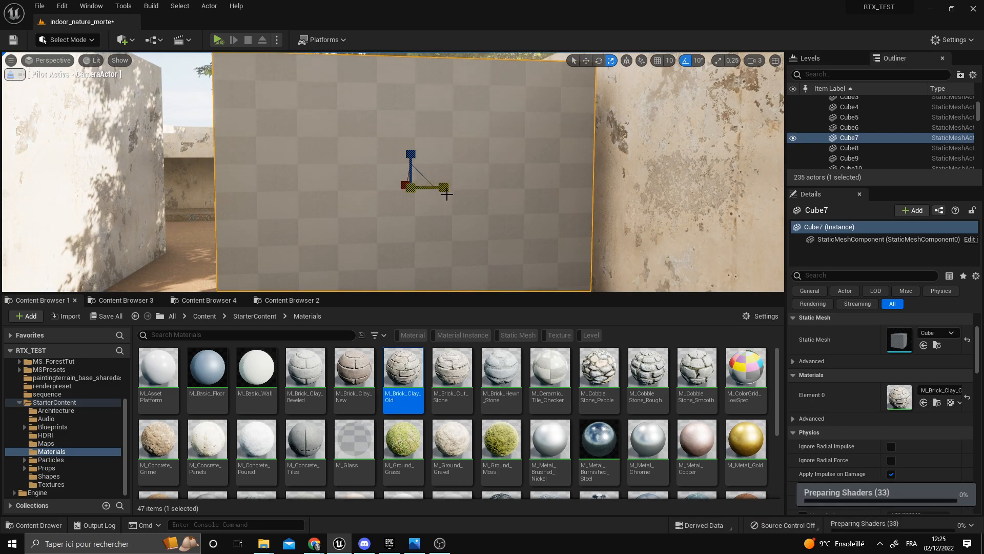
{"action": "scroll", "coordinate": [430, 179], "scroll_direction": "down", "scroll_amount": 2}
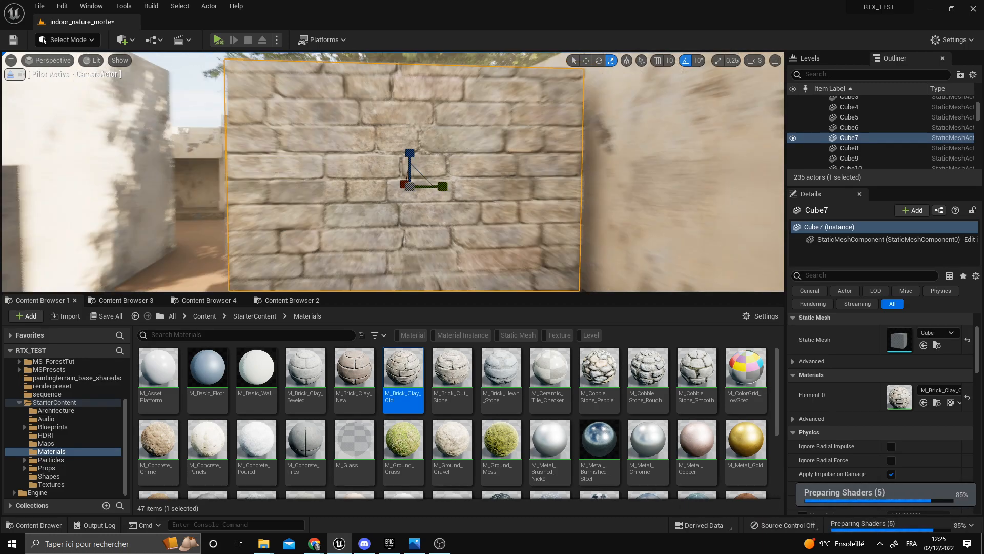
{"action": "left_click_drag", "start_coordinate": [409, 153], "coordinate": [410, 186]}
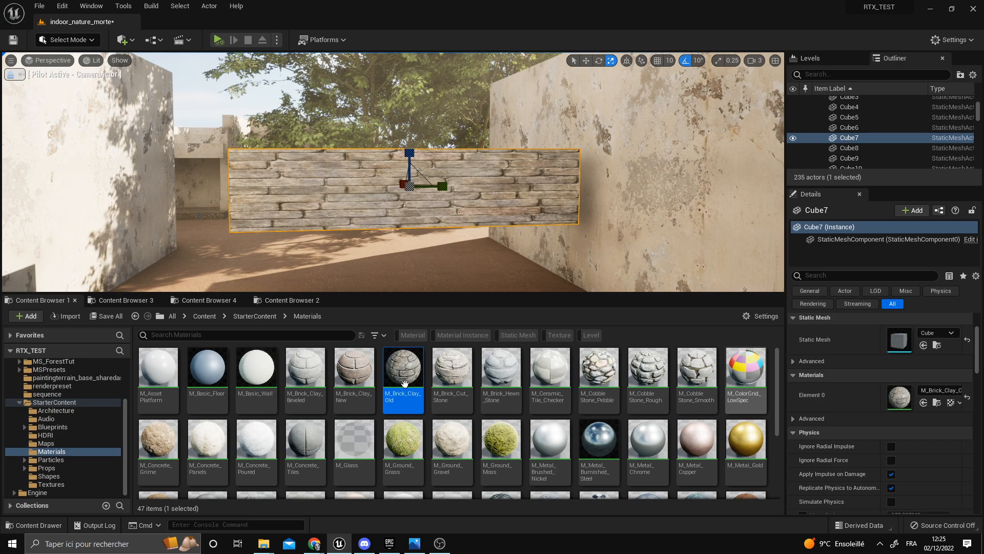
Filter the assets to textures and show StarterContent's Textures folder
{"action": "left_click", "coordinate": [559, 335]}
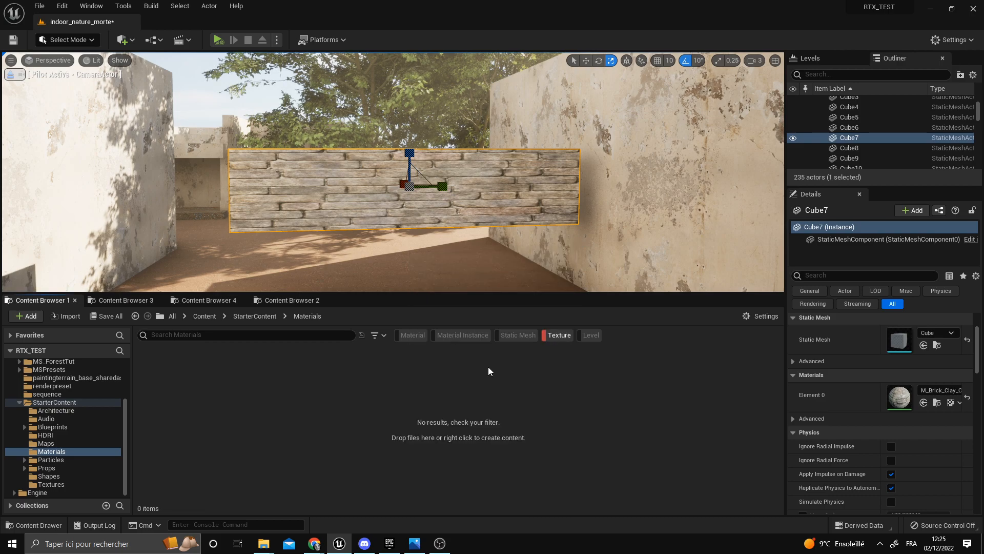
{"action": "left_click", "coordinate": [52, 484]}
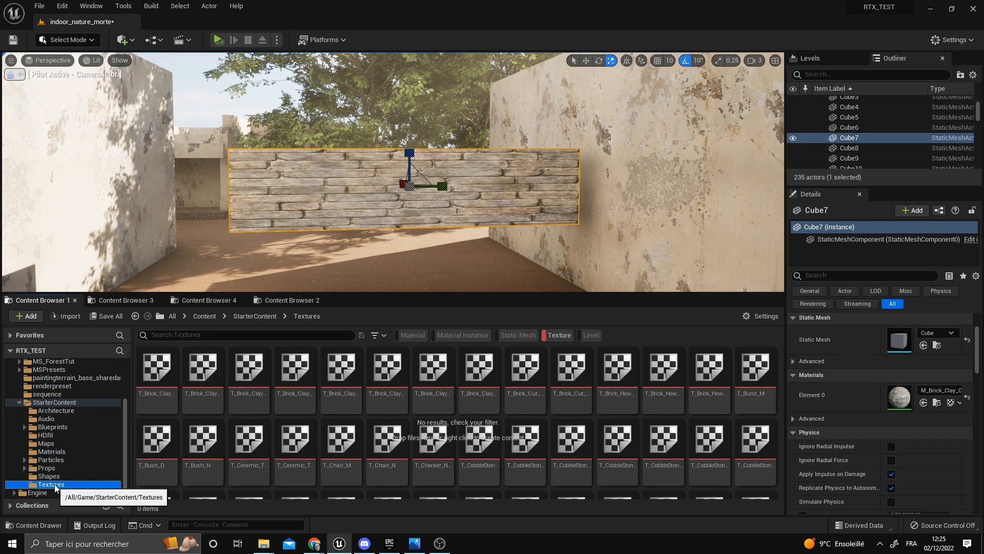
{"action": "left_click", "coordinate": [233, 301]}
Open Painting_Material from the Megascans Surfaces folder and inspect the nodes in its material graph
{"action": "left_click", "coordinate": [125, 300]}
{"action": "double_click", "coordinate": [707, 366]}
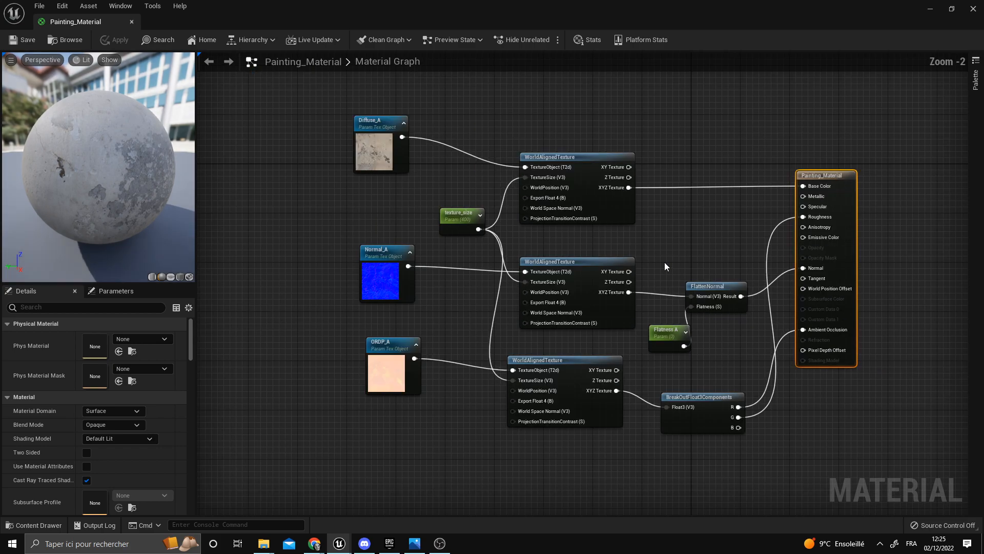
{"action": "left_click_drag", "start_coordinate": [593, 131], "coordinate": [669, 371]}
{"action": "scroll", "coordinate": [694, 325], "scroll_direction": "up", "scroll_amount": 2}
{"action": "mouse_move", "coordinate": [727, 193]}
{"action": "left_mouse_down"}
{"action": "mouse_move", "coordinate": [641, 347]}
{"action": "mouse_move", "coordinate": [602, 489]}
{"action": "mouse_move", "coordinate": [626, 440]}
{"action": "left_mouse_up"}
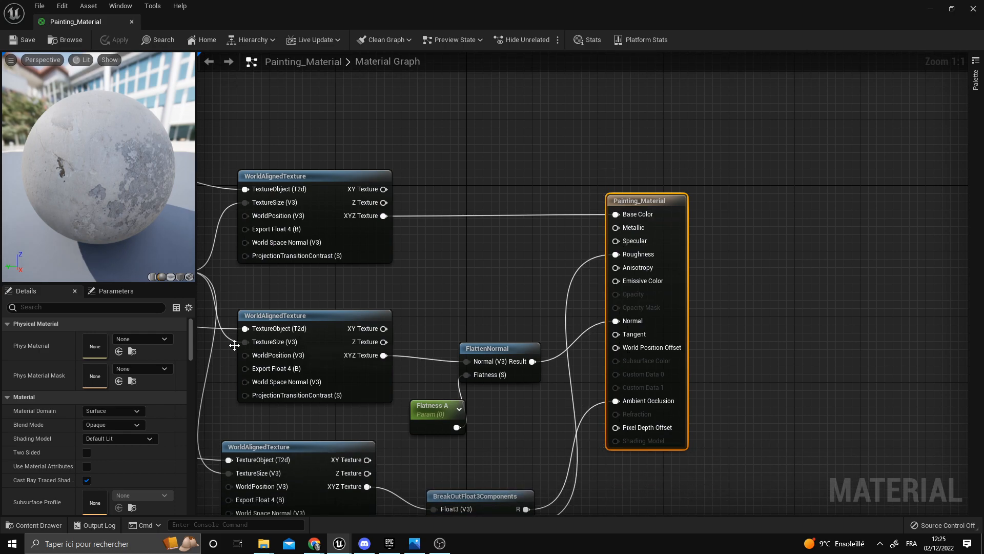
Promote the material's Metallic input to a scalar parameter
{"action": "left_click", "coordinate": [589, 231]}
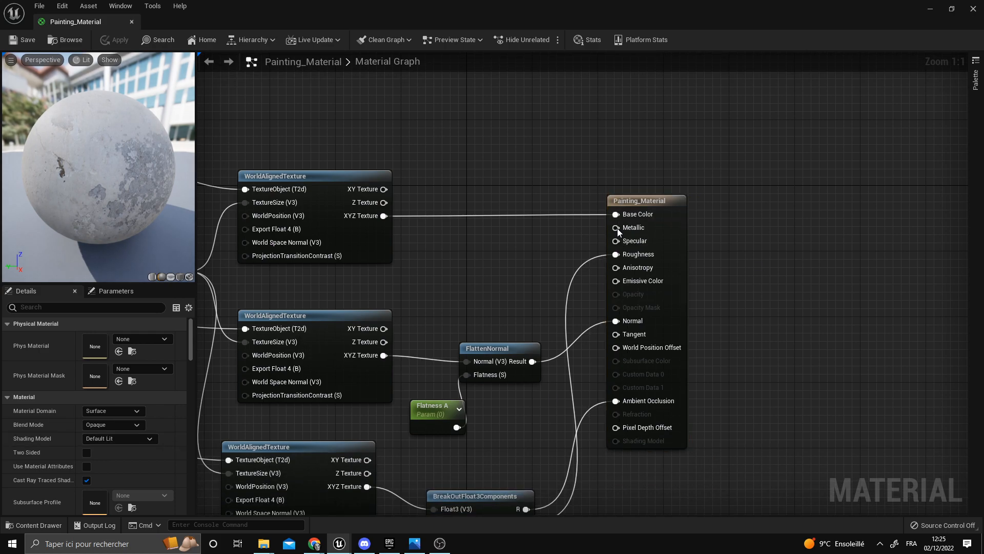
{"action": "right_click", "coordinate": [617, 235]}
{"action": "left_click", "coordinate": [592, 223]}
{"action": "right_click", "coordinate": [615, 227]}
{"action": "left_click", "coordinate": [660, 245]}
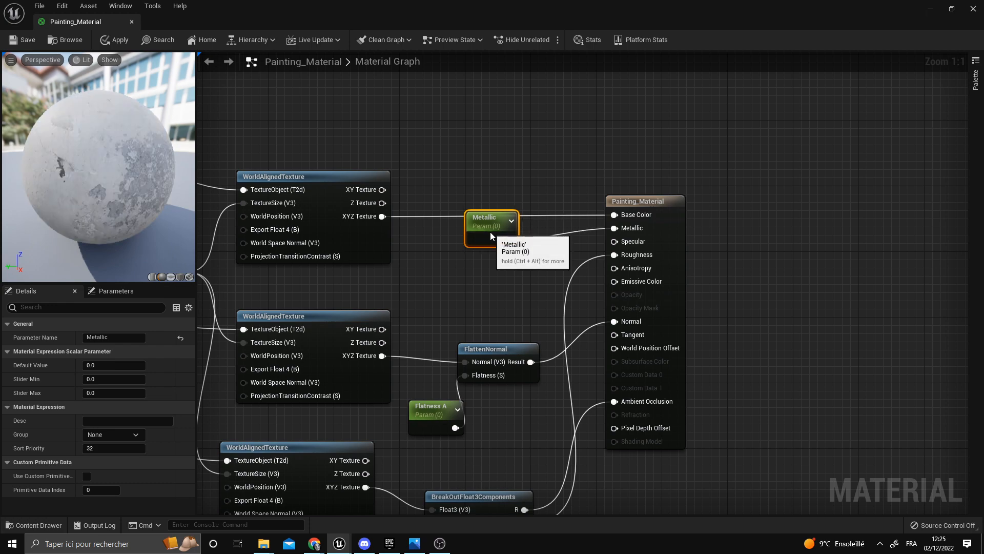
Promote the Specular input to a scalar parameter and place its node below the Metallic parameter
{"action": "right_click", "coordinate": [614, 241]}
{"action": "left_click", "coordinate": [660, 262]}
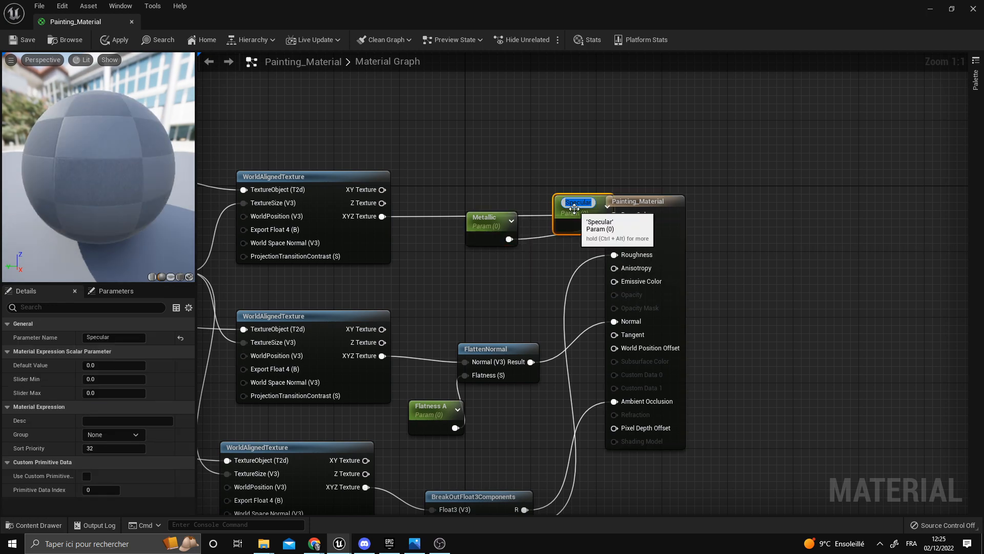
{"action": "left_click_drag", "start_coordinate": [579, 205], "coordinate": [505, 276]}
{"action": "left_click_drag", "start_coordinate": [500, 233], "coordinate": [505, 295]}
{"action": "left_click", "coordinate": [578, 325]}
Review the full Painting_Material graph and examine the Diffuse_A texture object
{"action": "right_click_drag", "start_coordinate": [445, 155], "coordinate": [712, 160]}
{"action": "scroll", "coordinate": [660, 150], "scroll_direction": "down", "scroll_amount": 2}
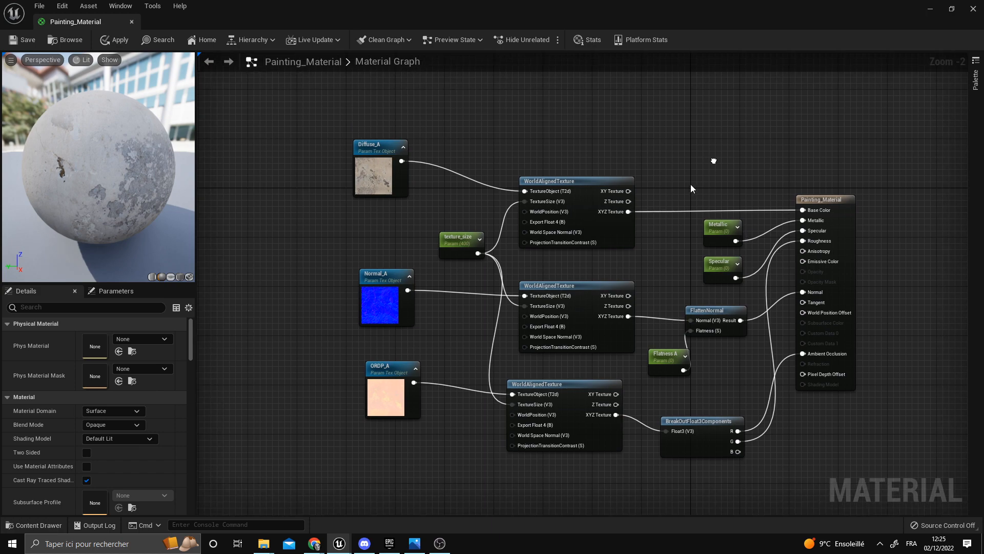
{"action": "scroll", "coordinate": [569, 143], "scroll_direction": "up", "scroll_amount": 2}
{"action": "right_click_drag", "start_coordinate": [568, 143], "coordinate": [581, 173]}
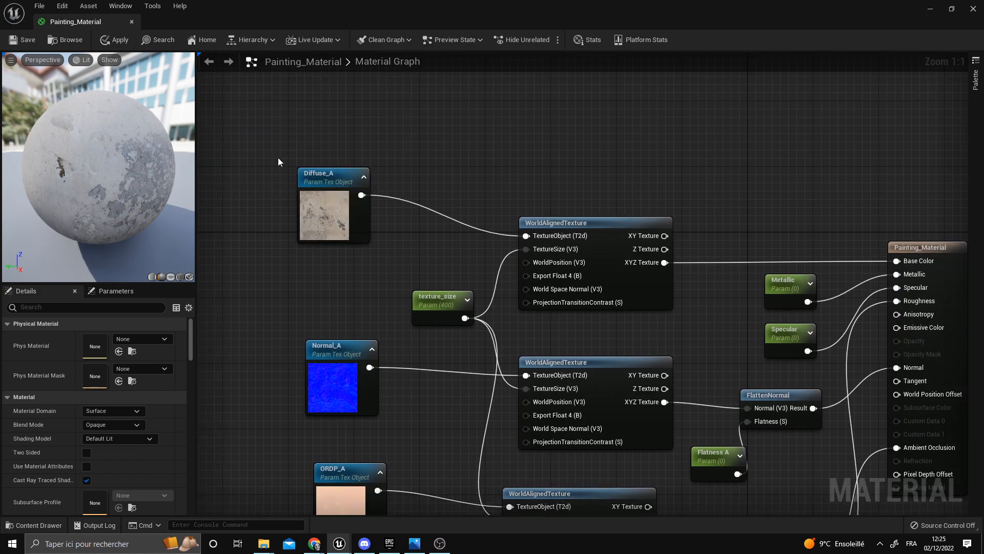
{"action": "left_click_drag", "start_coordinate": [267, 133], "coordinate": [413, 271]}
{"action": "left_click", "coordinate": [413, 218]}
Try adding T_Brick_Clay_Old_D to the Painting_Material graph as a Texture Sample beside Diffuse_A, and delete that node
{"action": "left_click_drag", "start_coordinate": [325, 19], "coordinate": [321, 31]}
{"action": "left_click", "coordinate": [38, 300]}
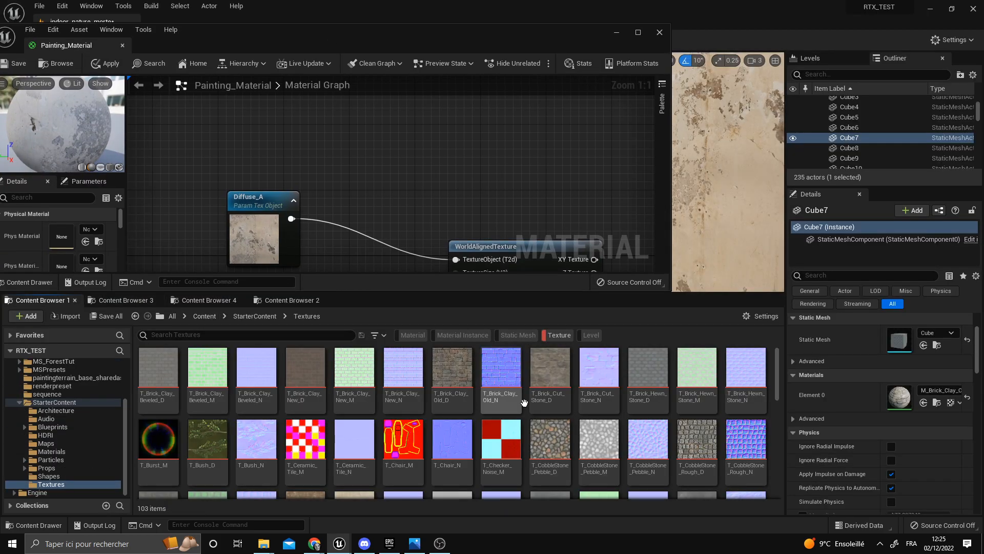
{"action": "left_click_drag", "start_coordinate": [426, 167], "coordinate": [413, 151]}
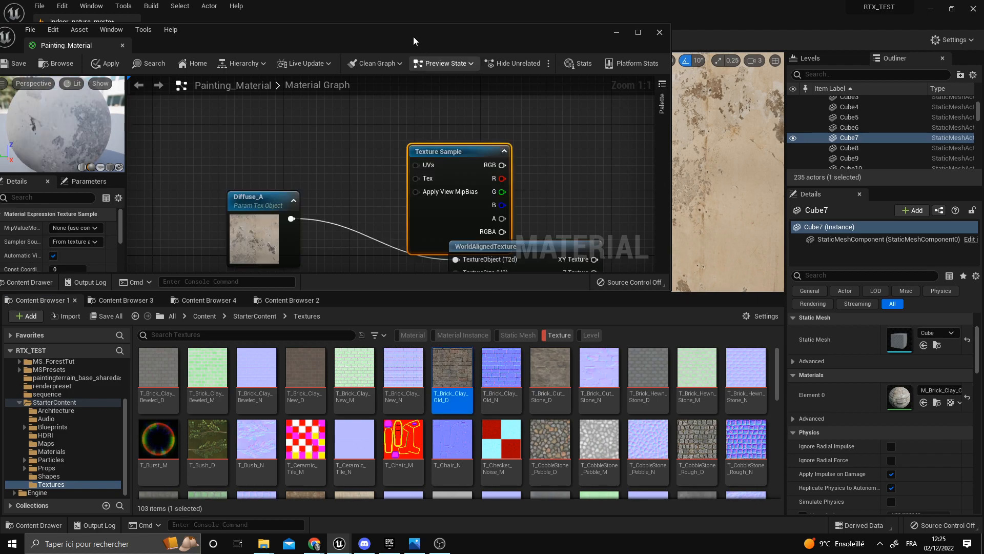
{"action": "double_click", "coordinate": [413, 41]}
{"action": "left_click_drag", "start_coordinate": [512, 131], "coordinate": [460, 103]}
{"action": "right_click_drag", "start_coordinate": [634, 153], "coordinate": [602, 160]}
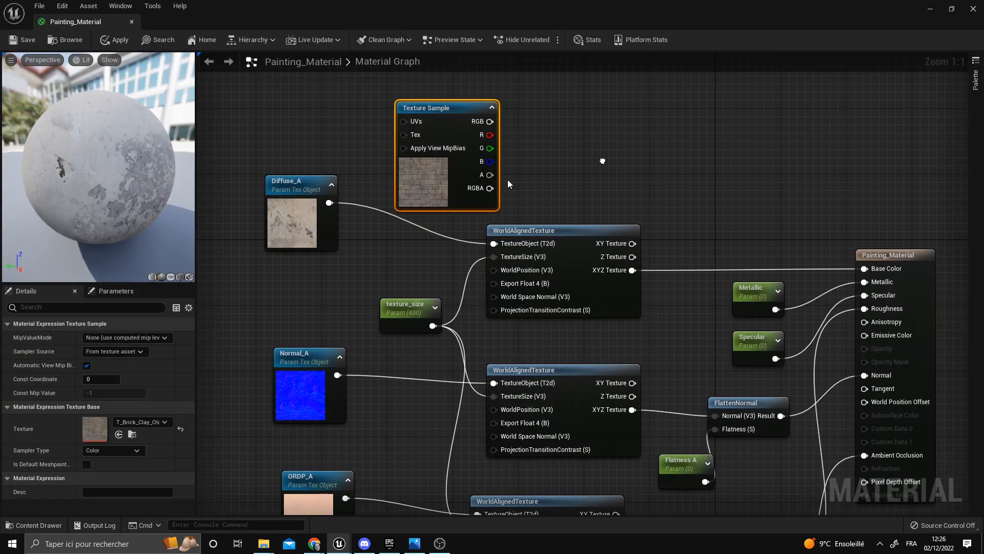
{"action": "left_click_drag", "start_coordinate": [440, 122], "coordinate": [454, 186]}
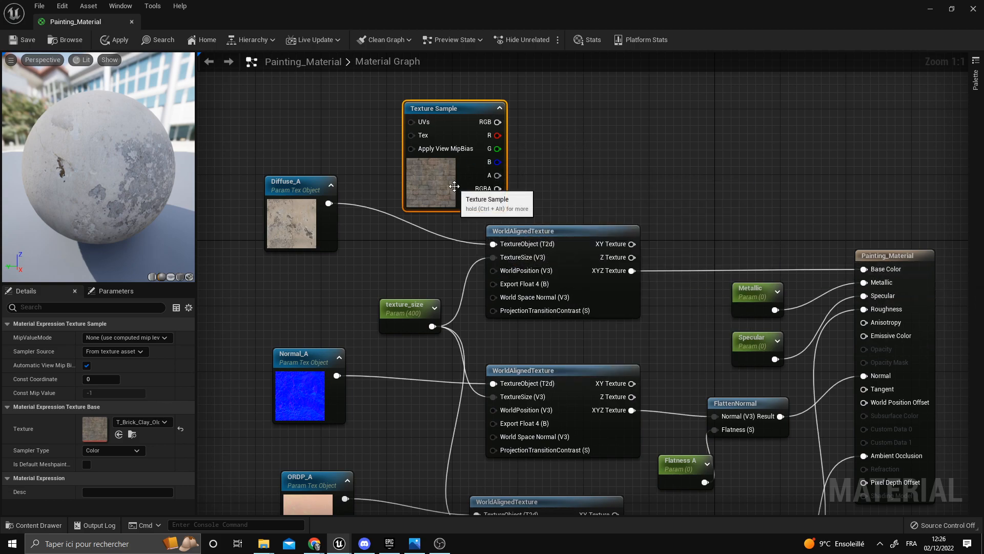
{"action": "key", "text": "Delete"}
Examine how Diffuse_A feeds the first WorldAlignedTexture node and on into the material's Base Color
{"action": "left_click_drag", "start_coordinate": [213, 125], "coordinate": [353, 221]}
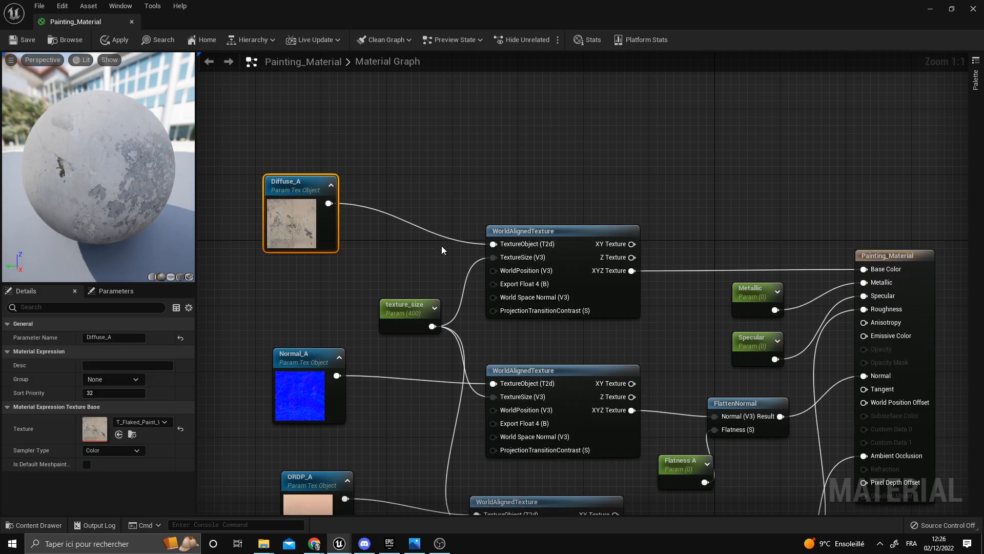
{"action": "left_click_drag", "start_coordinate": [445, 198], "coordinate": [665, 263]}
{"action": "left_click_drag", "start_coordinate": [601, 319], "coordinate": [653, 327]}
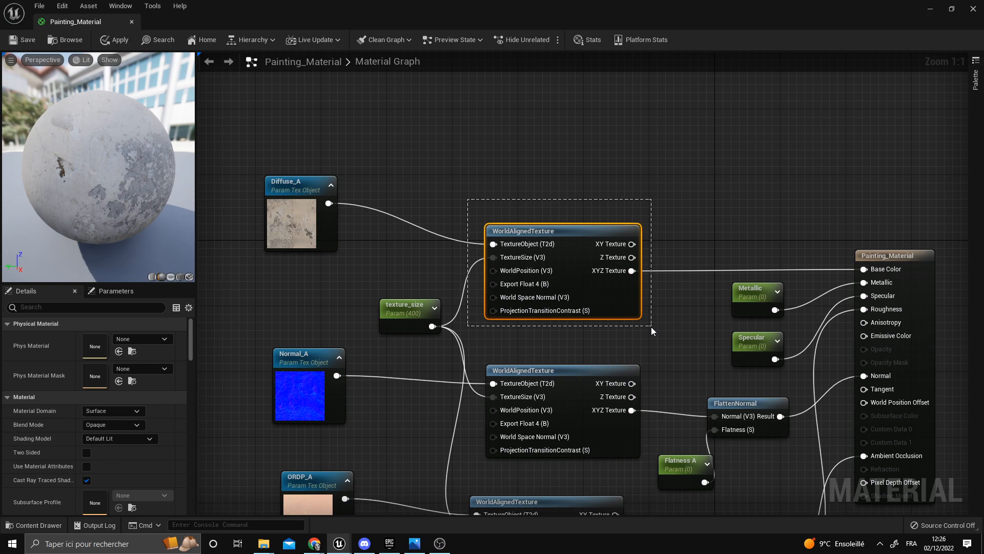
{"action": "left_click_drag", "start_coordinate": [652, 327], "coordinate": [655, 328]}
{"action": "right_click_drag", "start_coordinate": [654, 328], "coordinate": [637, 307]}
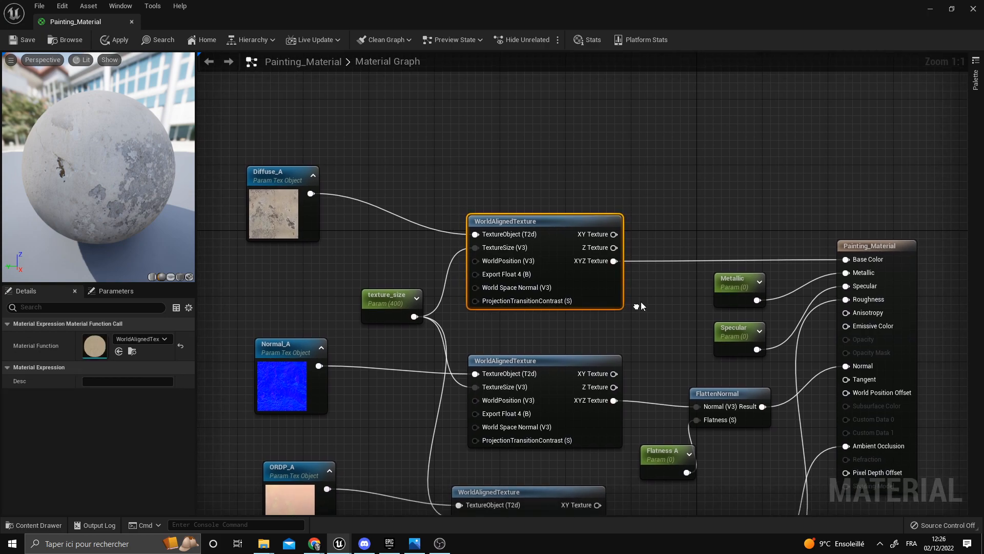
{"action": "right_click_drag", "start_coordinate": [845, 247], "coordinate": [827, 173]}
{"action": "mouse_move", "coordinate": [779, 148]}
{"action": "left_mouse_down"}
{"action": "mouse_move", "coordinate": [911, 191]}
{"action": "mouse_move", "coordinate": [775, 161]}
{"action": "left_mouse_up"}
{"action": "left_click_drag", "start_coordinate": [561, 112], "coordinate": [932, 186]}
{"action": "left_click", "coordinate": [721, 120]}
Move the ORDP_A node slightly down to line up with the TextureObject input of its WorldAlignedTexture node
{"action": "right_click_drag", "start_coordinate": [712, 236], "coordinate": [715, 125]}
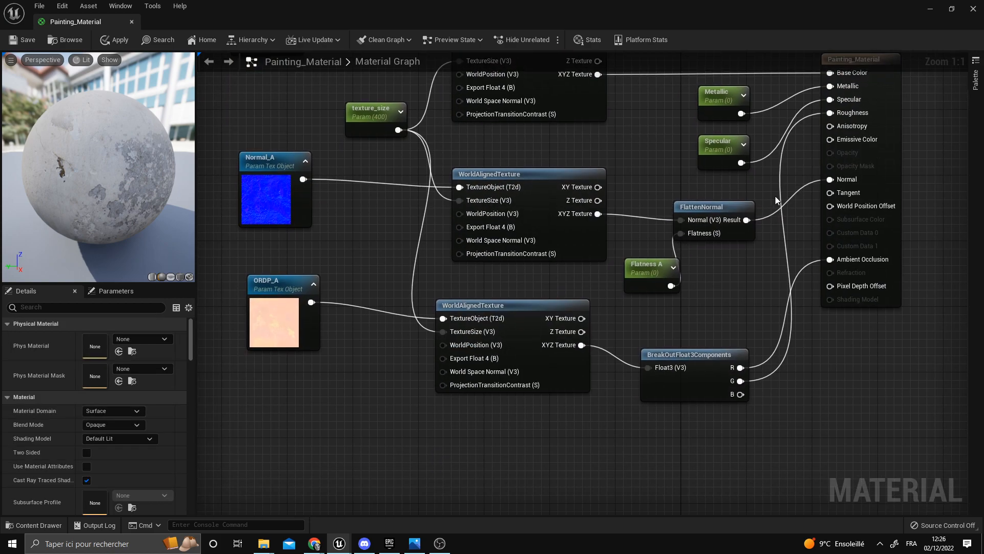
{"action": "left_click_drag", "start_coordinate": [801, 173], "coordinate": [857, 185]}
{"action": "left_click", "coordinate": [669, 333]}
{"action": "left_click_drag", "start_coordinate": [275, 284], "coordinate": [272, 299]}
{"action": "right_click_drag", "start_coordinate": [372, 285], "coordinate": [334, 333]}
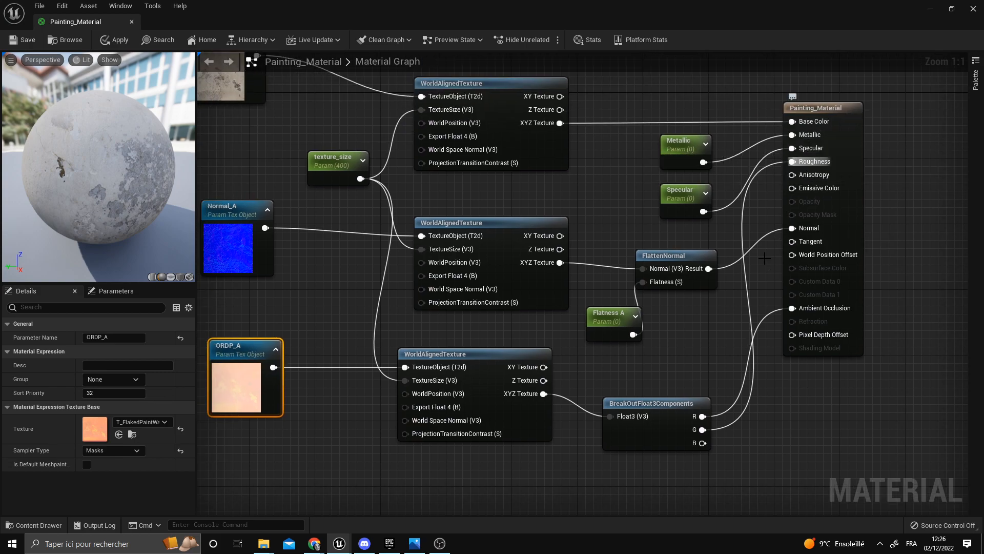
{"action": "right_click_drag", "start_coordinate": [335, 340], "coordinate": [415, 409]}
{"action": "scroll", "coordinate": [414, 410], "scroll_direction": "down", "scroll_amount": 1}
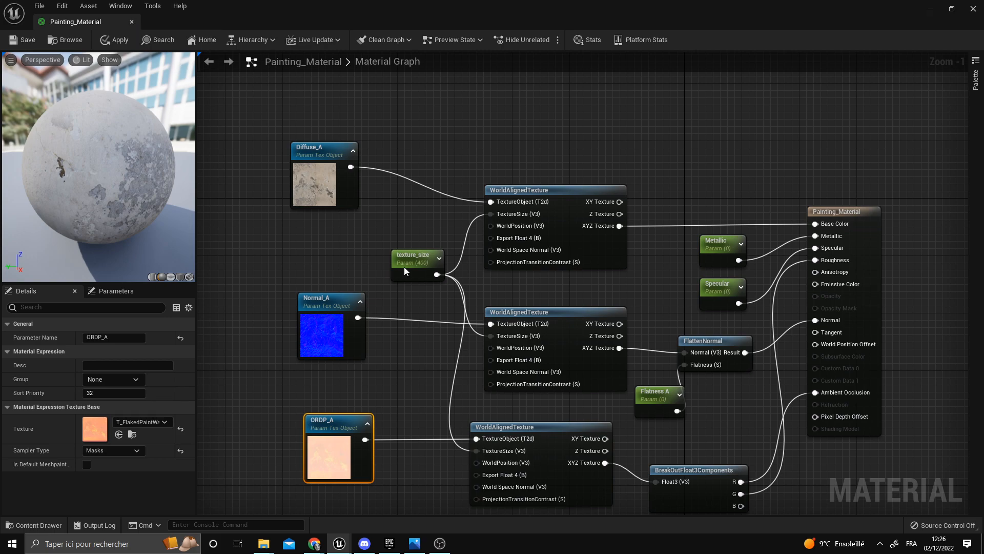
Set the default value of the texture_size parameter to 100
{"action": "left_click", "coordinate": [417, 259]}
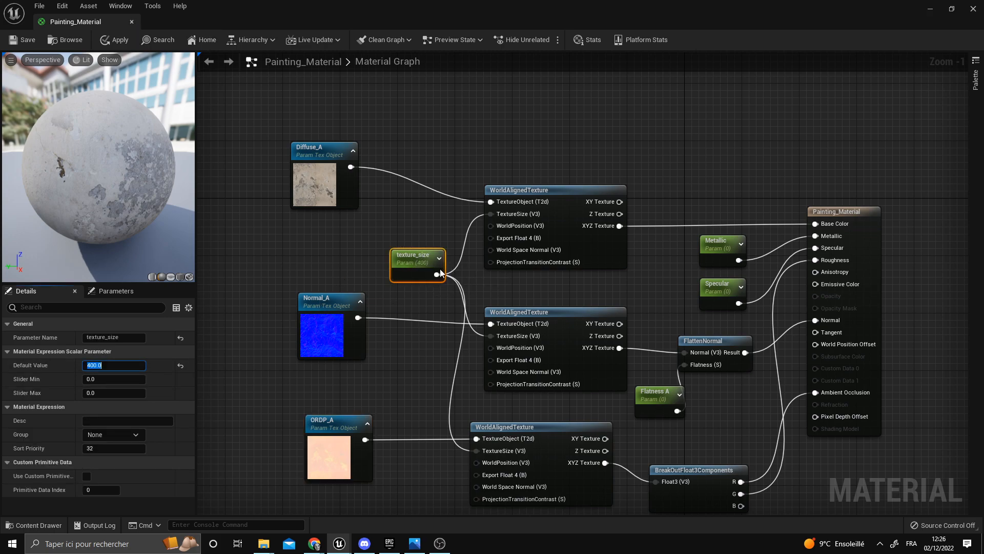
{"action": "scroll", "coordinate": [452, 271], "scroll_direction": "up", "scroll_amount": 1}
{"action": "left_click_drag", "start_coordinate": [442, 195], "coordinate": [547, 202]}
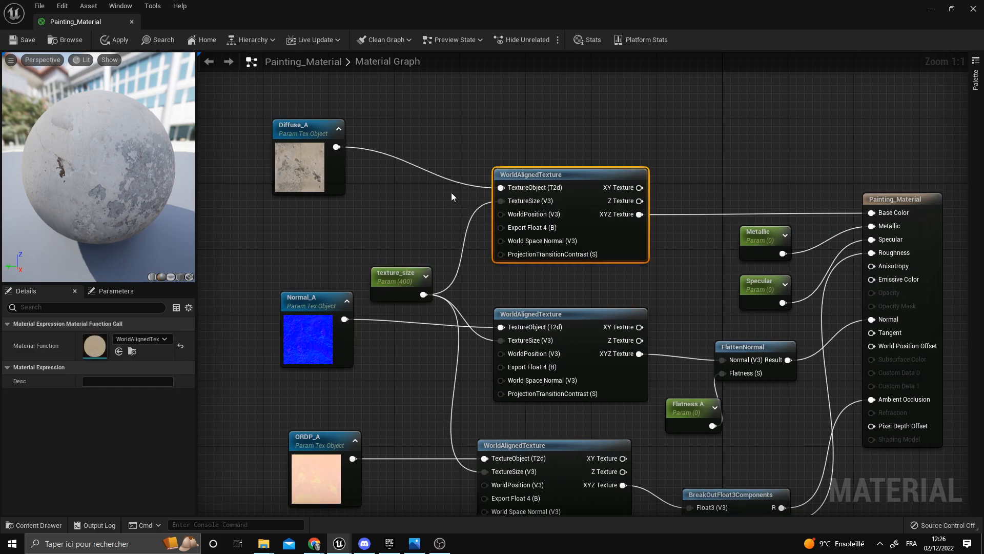
{"action": "left_click", "coordinate": [390, 292]}
{"action": "left_click", "coordinate": [110, 365]}
{"action": "type", "text": "100"}
{"action": "key", "text": "Return"}
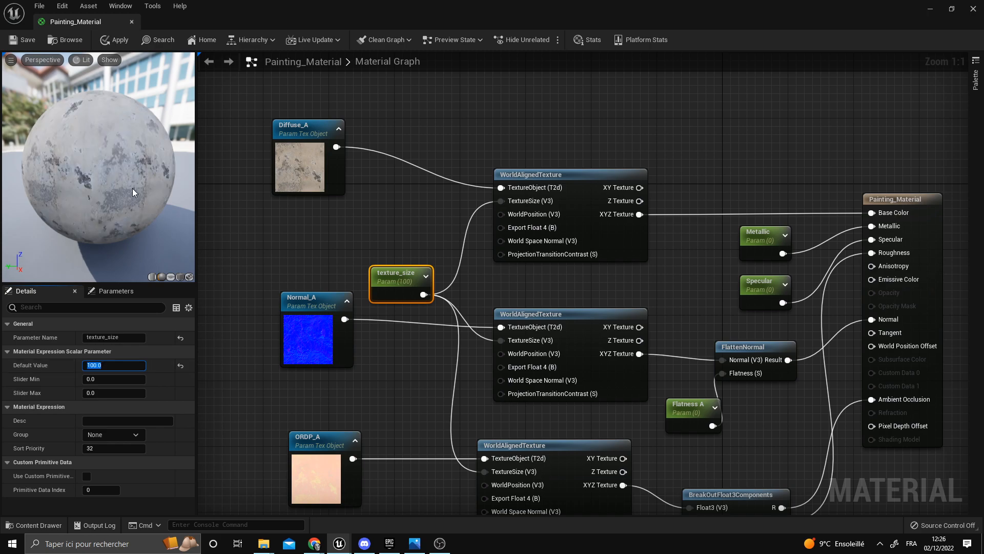
Set the texture_size default value to 1 and check the material preview up close
{"action": "type", "text": "1"}
{"action": "key", "text": "Return"}
{"action": "scroll", "coordinate": [103, 171], "scroll_direction": "up", "scroll_amount": 3}
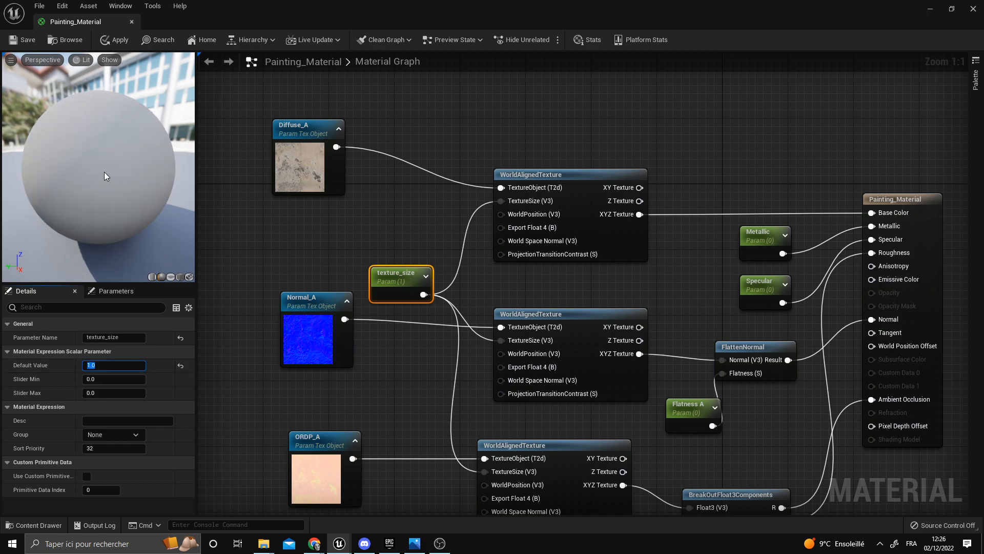
Set the texture_size default value to 10 and check the tiling on the preview sphere
{"action": "mouse_move", "coordinate": [103, 182]}
{"action": "right_mouse_down"}
{"action": "mouse_move", "coordinate": [104, 215]}
{"action": "mouse_move", "coordinate": [102, 162]}
{"action": "right_mouse_up"}
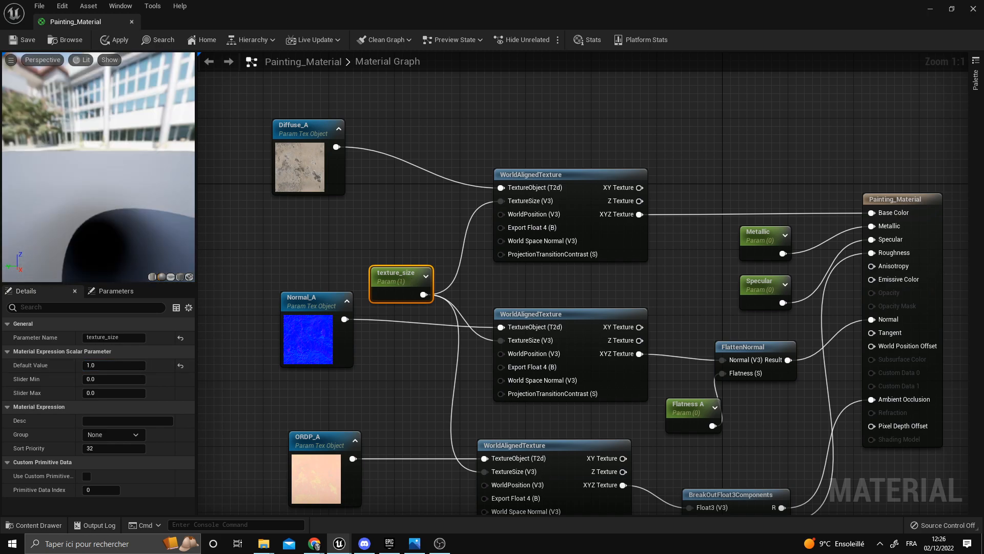
{"action": "left_click", "coordinate": [104, 366]}
{"action": "type", "text": "10"}
{"action": "key", "text": "Return"}
{"action": "right_click_drag", "start_coordinate": [138, 203], "coordinate": [137, 154]}
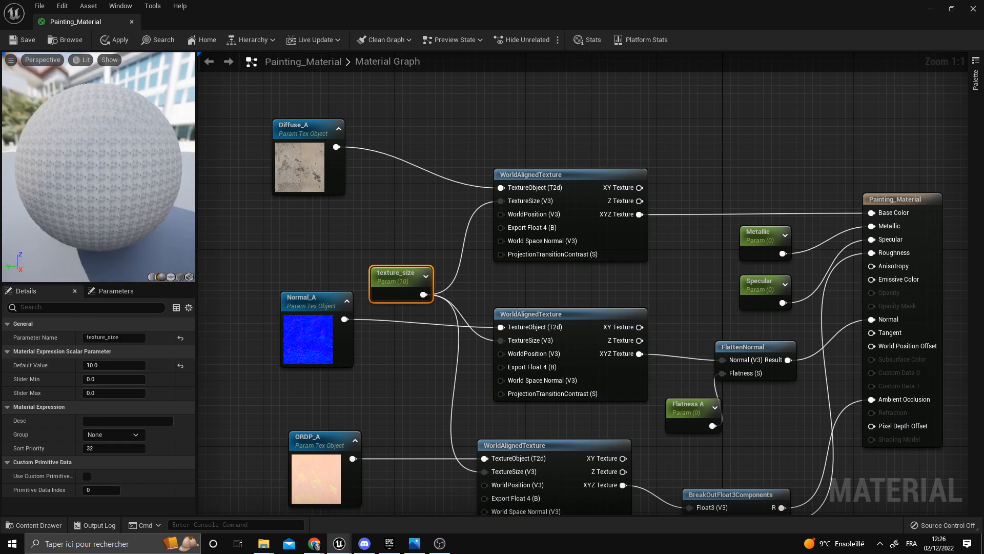
Try a texture_size default value of 100, and then set it to 400
{"action": "left_click", "coordinate": [113, 364]}
{"action": "type", "text": "100"}
{"action": "key", "text": "Return"}
{"action": "type", "text": "400"}
{"action": "key", "text": "Return"}
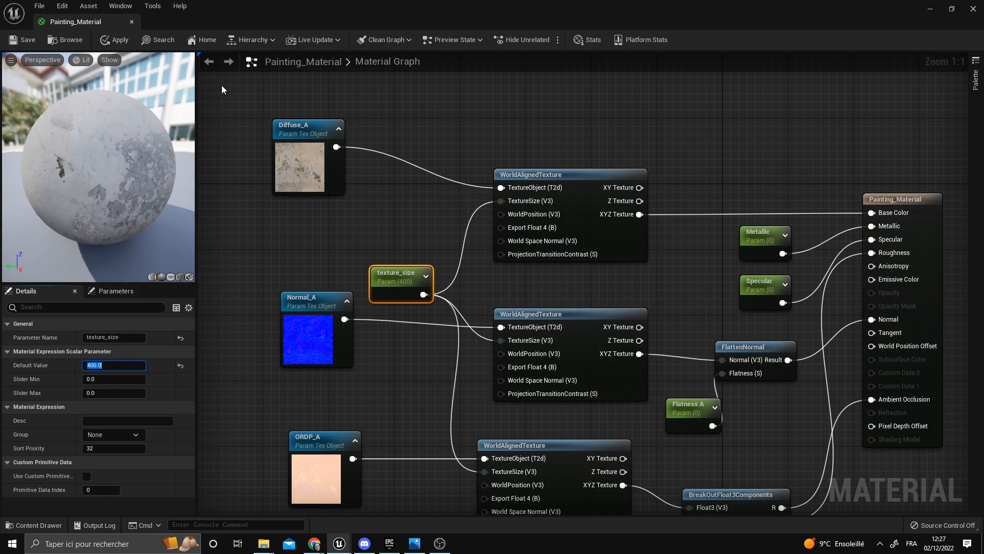
{"action": "left_click", "coordinate": [107, 42]}
Move the Metallic parameter node slightly left so it is offset from the Specular node
{"action": "right_click_drag", "start_coordinate": [716, 215], "coordinate": [647, 137]}
{"action": "mouse_move", "coordinate": [407, 139]}
{"action": "right_mouse_down"}
{"action": "mouse_move", "coordinate": [417, 152]}
{"action": "mouse_move", "coordinate": [410, 153]}
{"action": "right_mouse_up"}
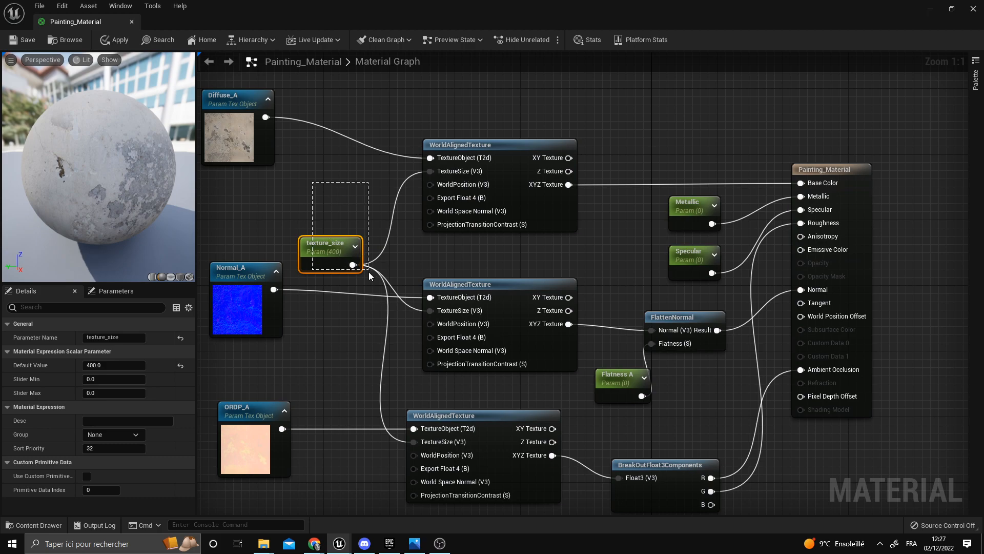
{"action": "mouse_move", "coordinate": [384, 182]}
{"action": "left_mouse_down"}
{"action": "mouse_move", "coordinate": [439, 177]}
{"action": "mouse_move", "coordinate": [377, 179]}
{"action": "left_mouse_up"}
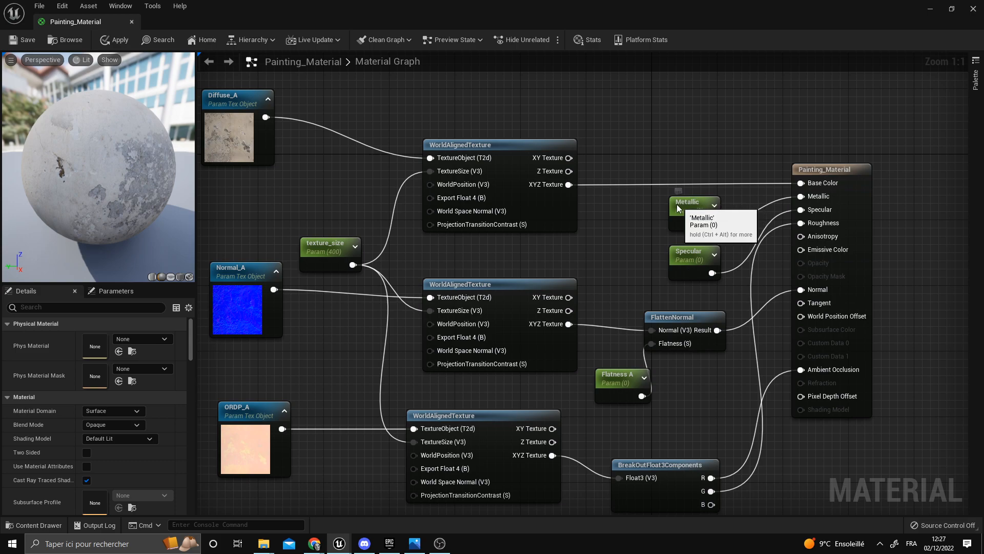
{"action": "left_click_drag", "start_coordinate": [693, 199], "coordinate": [670, 200]}
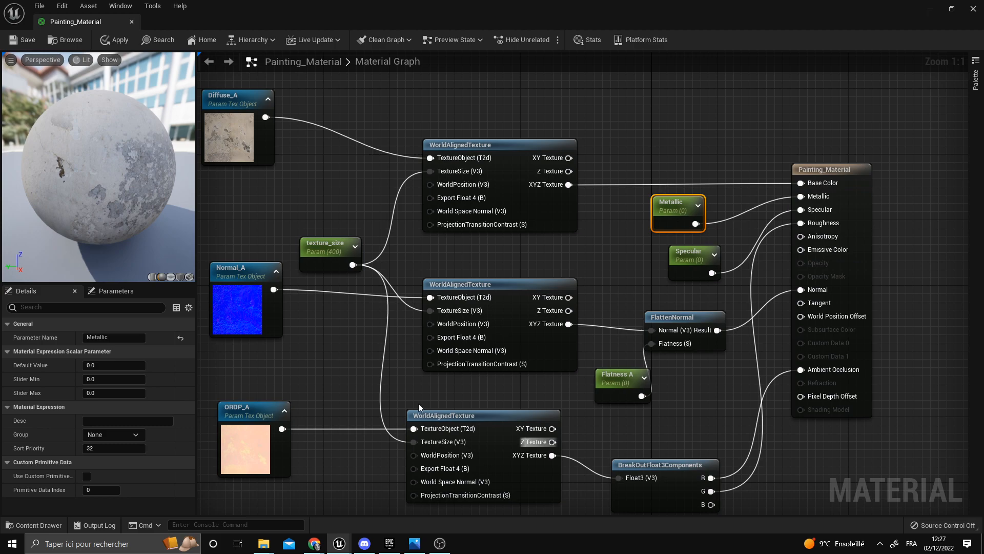
Add a scalar parameter node just above the texture_size node in the material graph
{"action": "left_click", "coordinate": [337, 251]}
{"action": "right_click", "coordinate": [334, 214]}
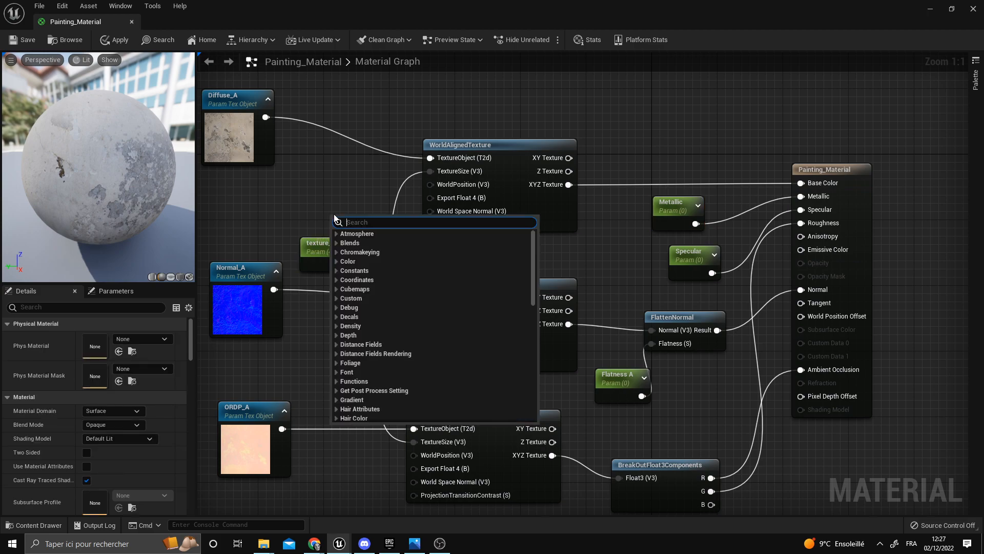
{"action": "type", "text": "texture"}
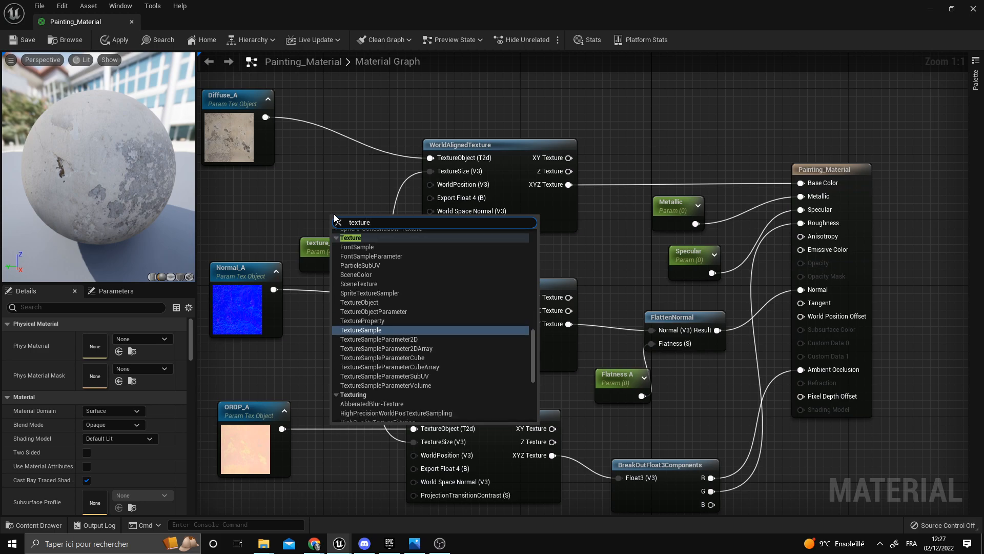
{"action": "type", "text": "_"}
{"action": "key", "text": "BackSpace"}
{"action": "key", "text": "BackSpace"}
{"action": "key", "text": "BackSpace"}
{"action": "key", "text": "BackSpace"}
{"action": "key", "text": "BackSpace"}
{"action": "key", "text": "BackSpace"}
{"action": "key", "text": "BackSpace"}
{"action": "key", "text": "BackSpace"}
{"action": "type", "text": "scalar"}
{"action": "key", "text": "Return"}
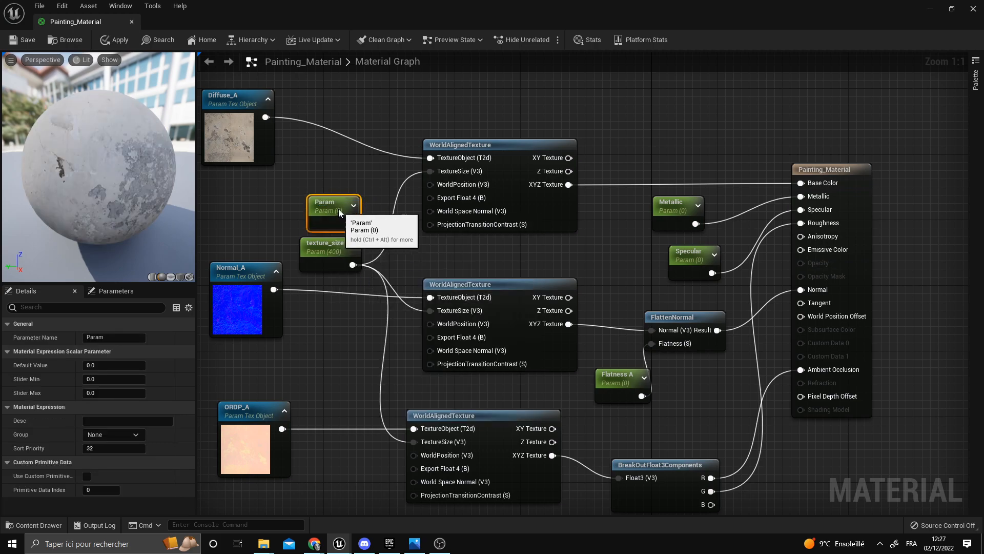
Name the new scalar parameter CECI EST UNNOED and delete its node
{"action": "left_click", "coordinate": [110, 337]}
{"action": "type", "text": "TE"}
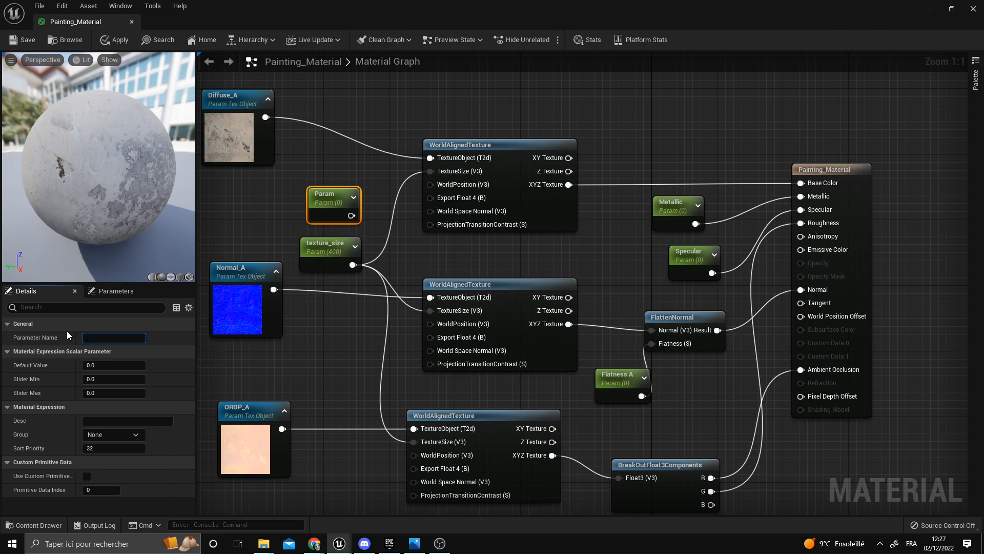
{"action": "type", "text": "ECI EST UNNOED"}
{"action": "left_click", "coordinate": [367, 161]}
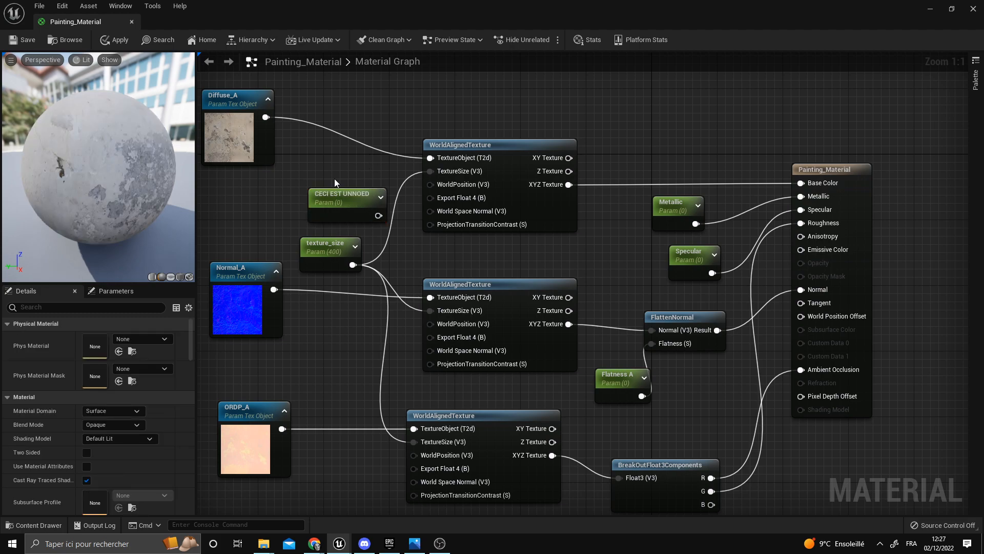
{"action": "left_click", "coordinate": [338, 197]}
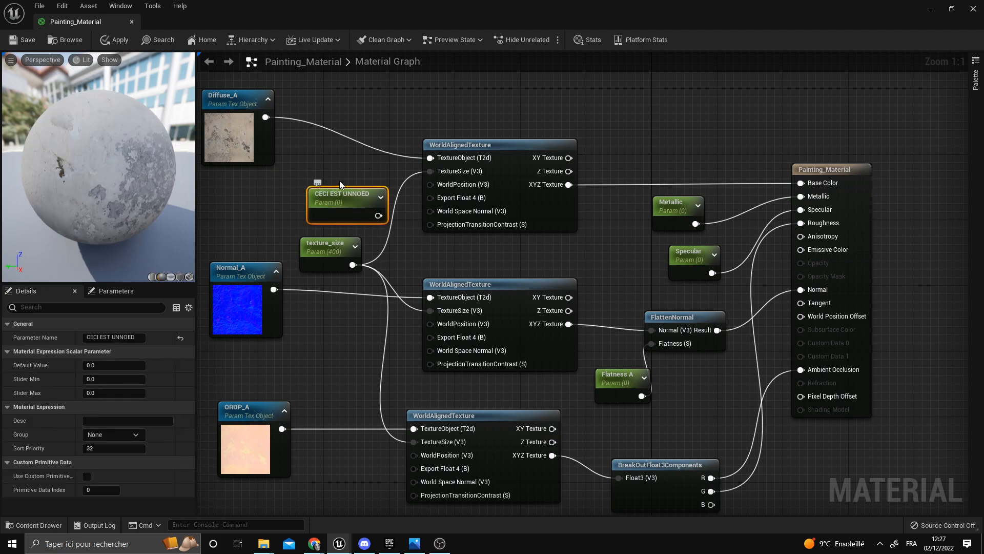
{"action": "key", "text": "Delete"}
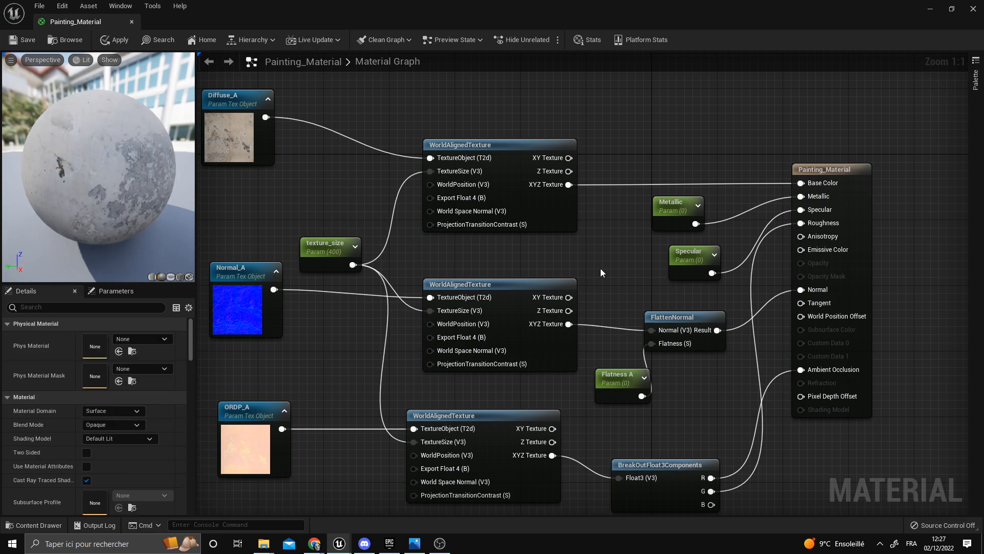
Inspect the Flatness A, texture_size, Specular and Metallic parameter nodes
{"action": "left_click", "coordinate": [627, 379]}
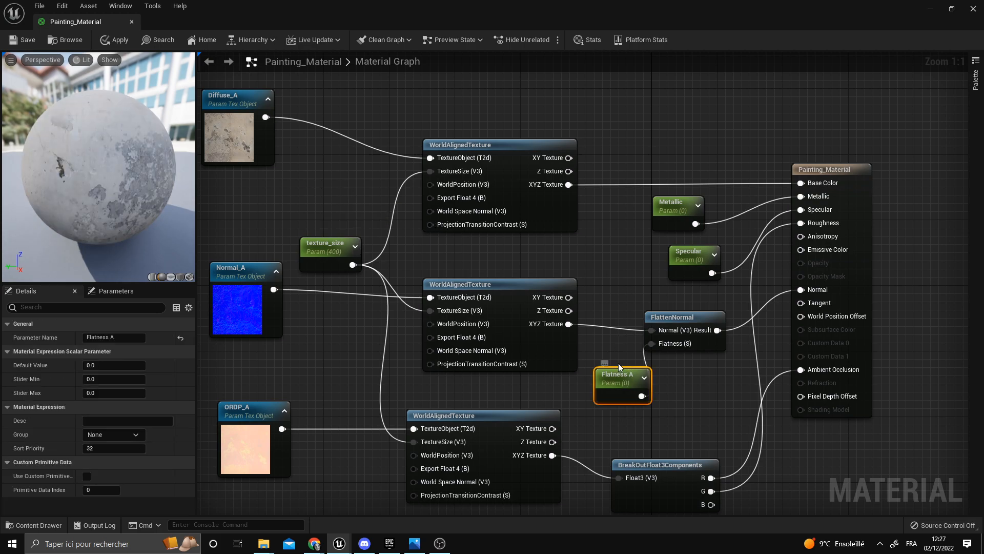
{"action": "left_click", "coordinate": [320, 245]}
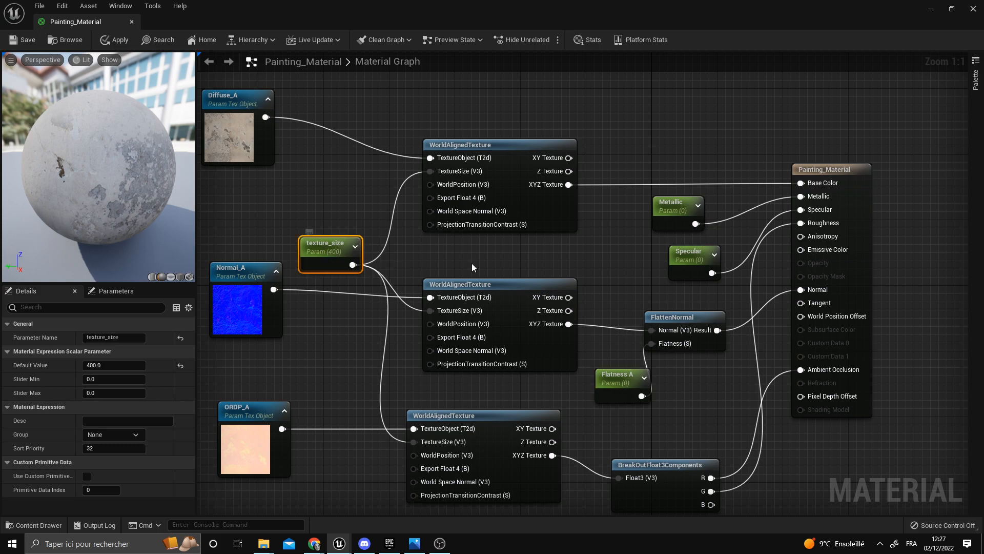
{"action": "left_click", "coordinate": [695, 262]}
{"action": "left_click", "coordinate": [671, 205], "text": "ctrl"}
{"action": "mouse_move", "coordinate": [300, 205]}
{"action": "left_mouse_down"}
{"action": "mouse_move", "coordinate": [365, 224]}
{"action": "mouse_move", "coordinate": [360, 282]}
{"action": "mouse_move", "coordinate": [302, 208]}
{"action": "left_mouse_up"}
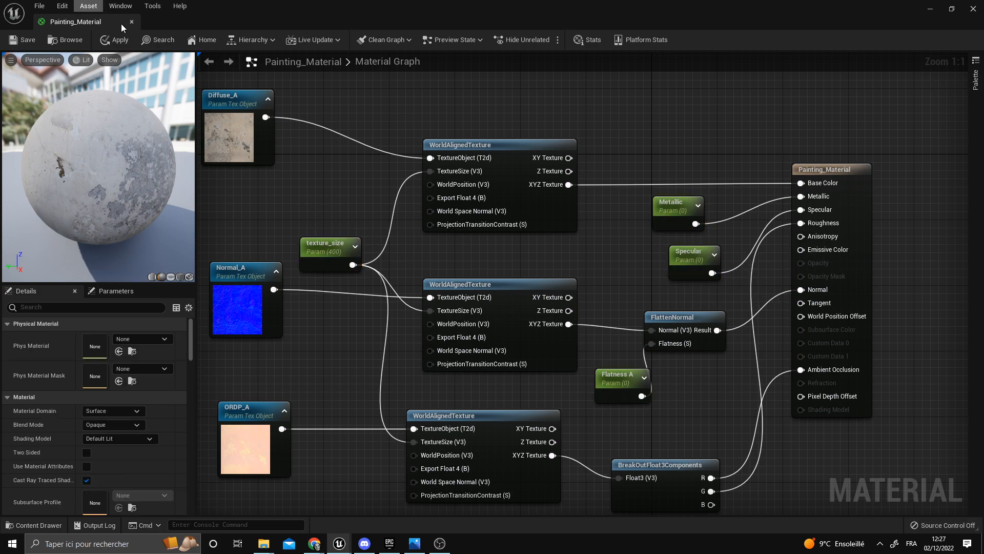
Close the Painting_Material editor and create a material named triplanar_aligned_material in the Megascans Surfaces folder
{"action": "left_click", "coordinate": [131, 21]}
{"action": "left_click", "coordinate": [570, 297]}
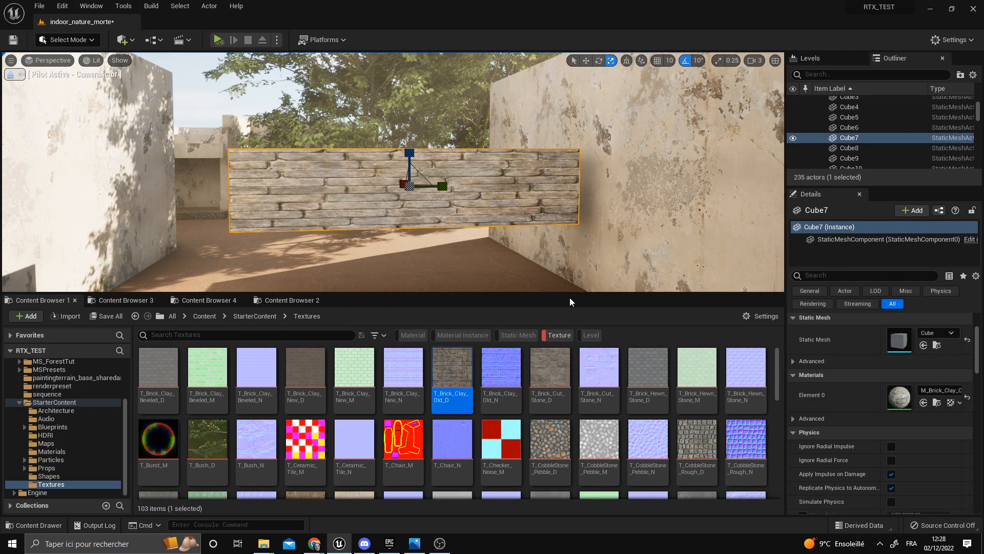
{"action": "left_click", "coordinate": [218, 300]}
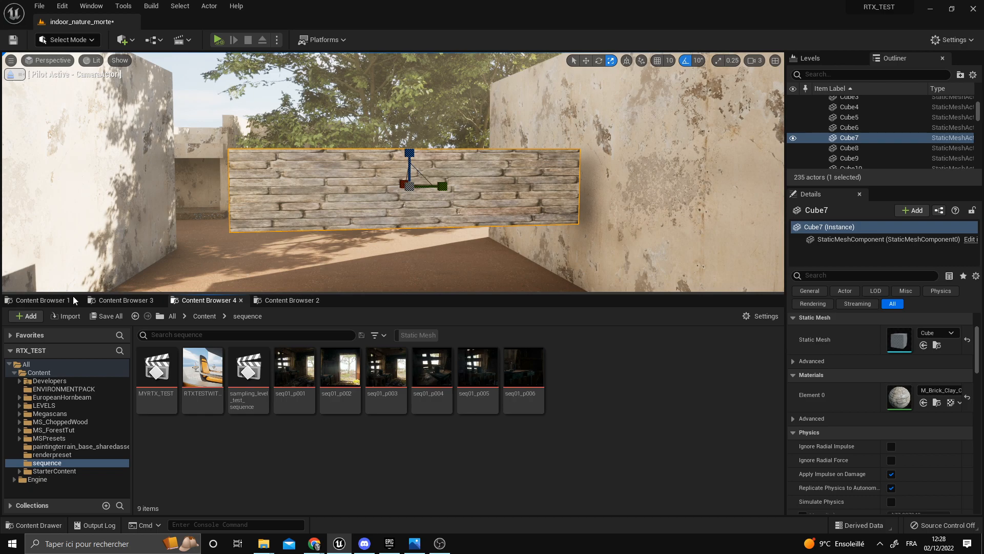
{"action": "left_click", "coordinate": [110, 303]}
{"action": "right_click", "coordinate": [679, 438]}
{"action": "left_click", "coordinate": [746, 198]}
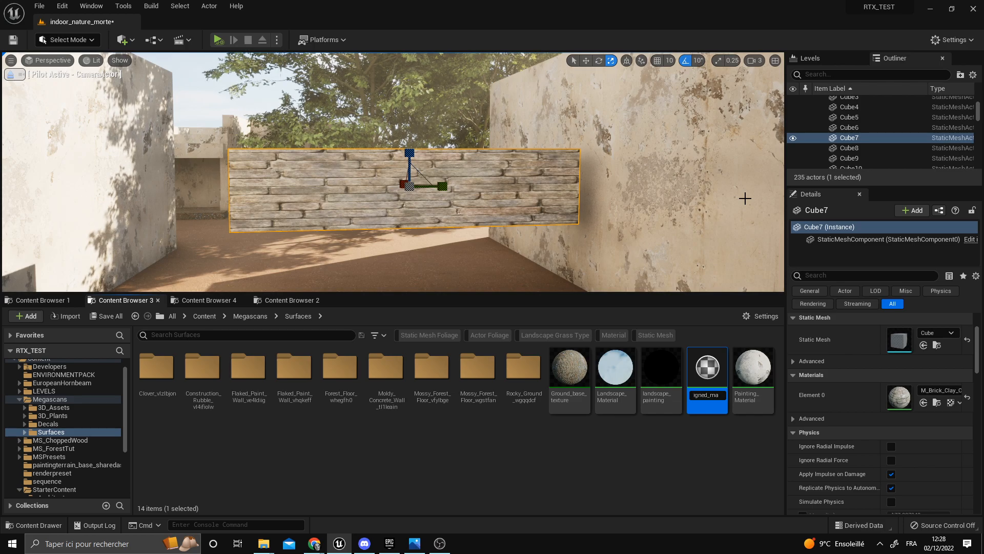
{"action": "key", "text": "Return"}
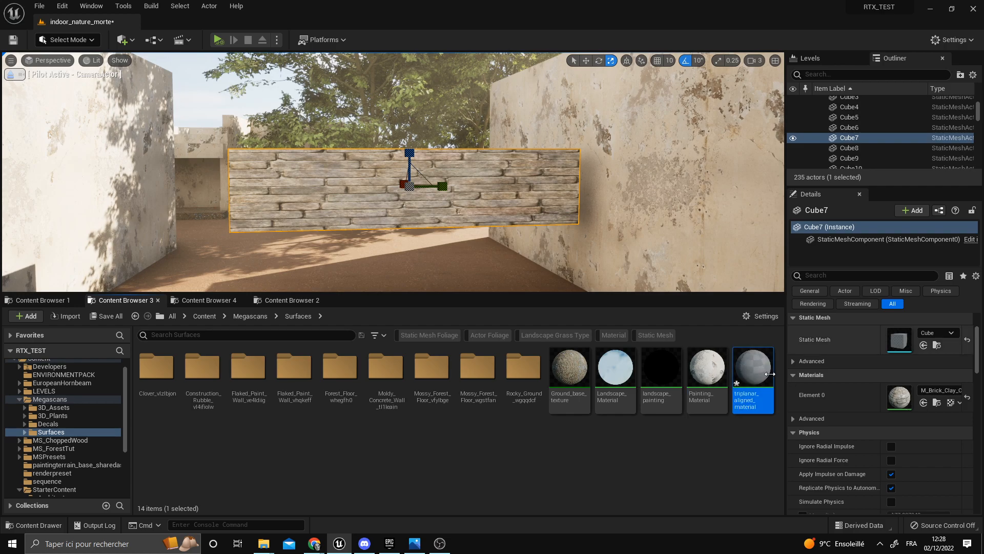
Add the T_Brick_Clay_Old_D and T_Brick_Clay_Old_N textures from StarterContent Textures to the graph of triplanar_aligned_material
{"action": "double_click", "coordinate": [751, 367]}
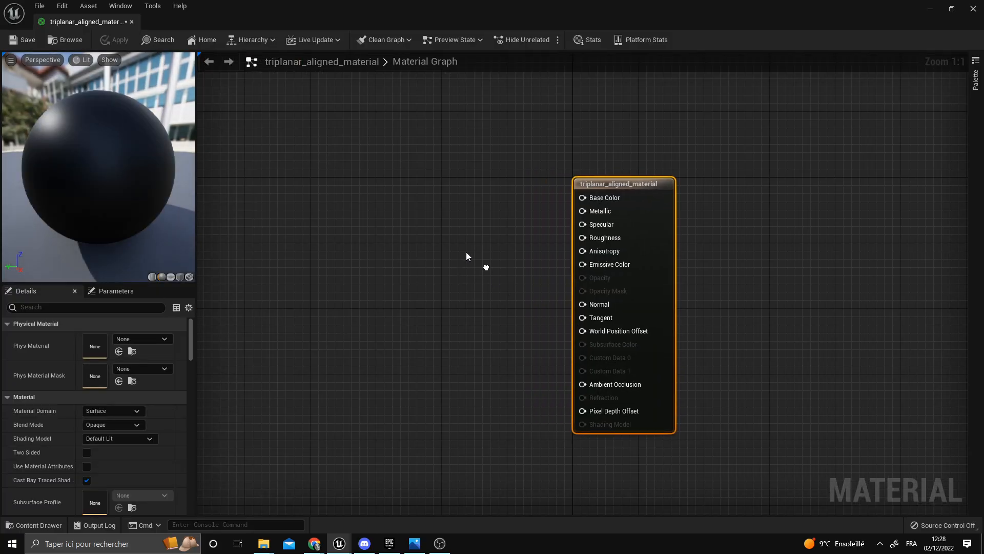
{"action": "left_click_drag", "start_coordinate": [347, 11], "coordinate": [324, 26]}
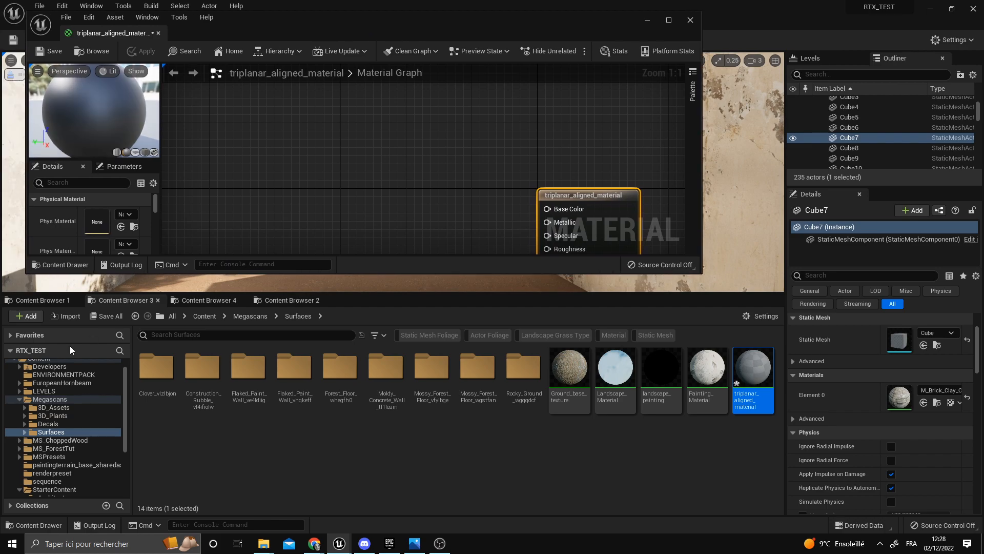
{"action": "left_click", "coordinate": [41, 300]}
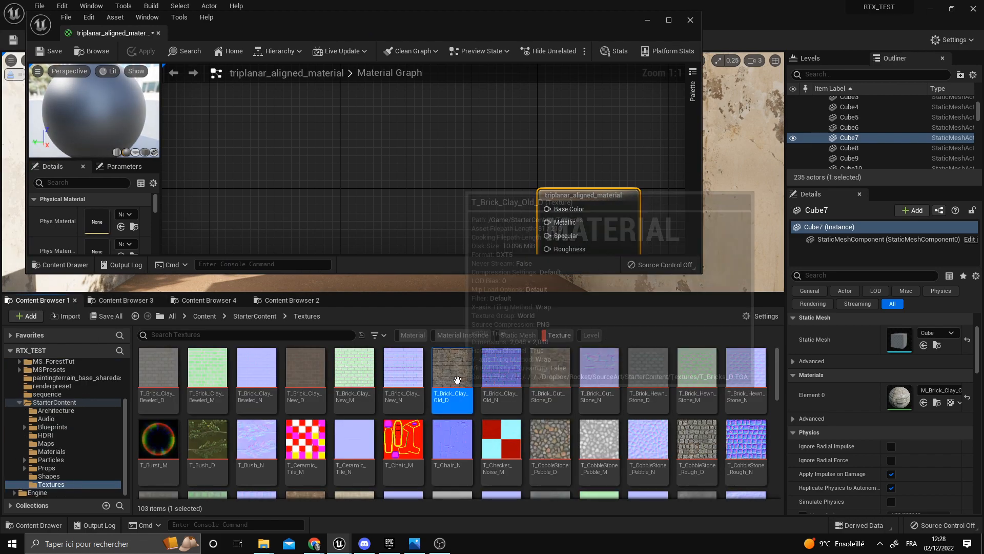
{"action": "left_click", "coordinate": [500, 371], "text": "ctrl"}
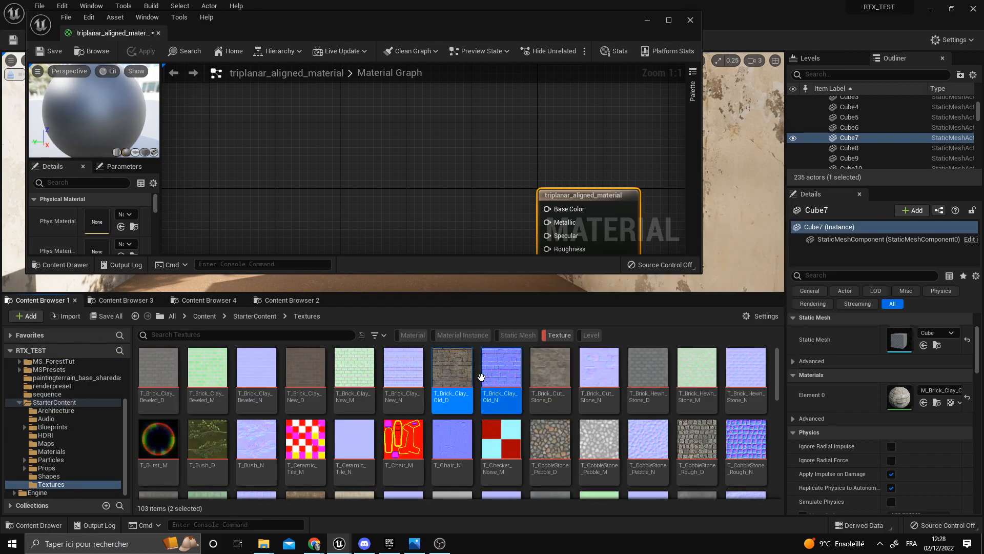
{"action": "left_click_drag", "start_coordinate": [451, 379], "coordinate": [379, 155]}
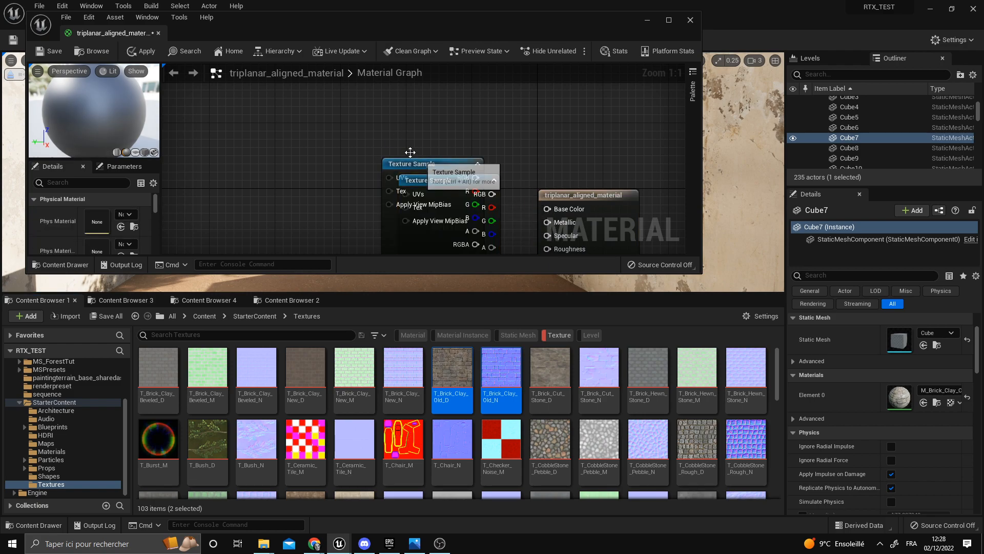
Place the normal texture sample clear below the diffuse one and maximize the material editor window
{"action": "left_click_drag", "start_coordinate": [454, 192], "coordinate": [370, 232]}
{"action": "key", "text": "super+Up"}
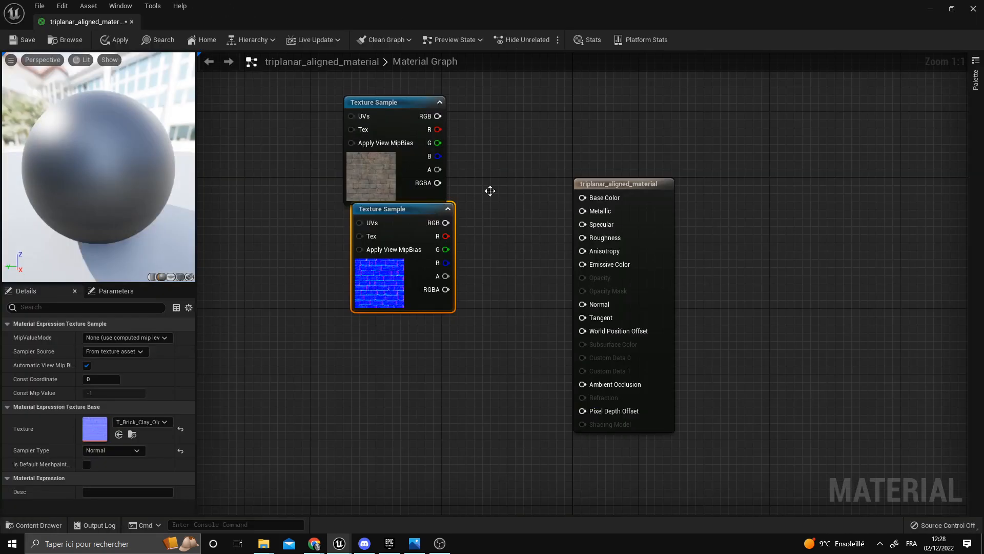
{"action": "left_click_drag", "start_coordinate": [419, 319], "coordinate": [401, 344]}
Try wiring the RGB outputs of the brick diffuse and normal samples directly to Base Color and Normal
{"action": "left_click_drag", "start_coordinate": [465, 133], "coordinate": [617, 216]}
{"action": "left_click_drag", "start_coordinate": [457, 264], "coordinate": [617, 322]}
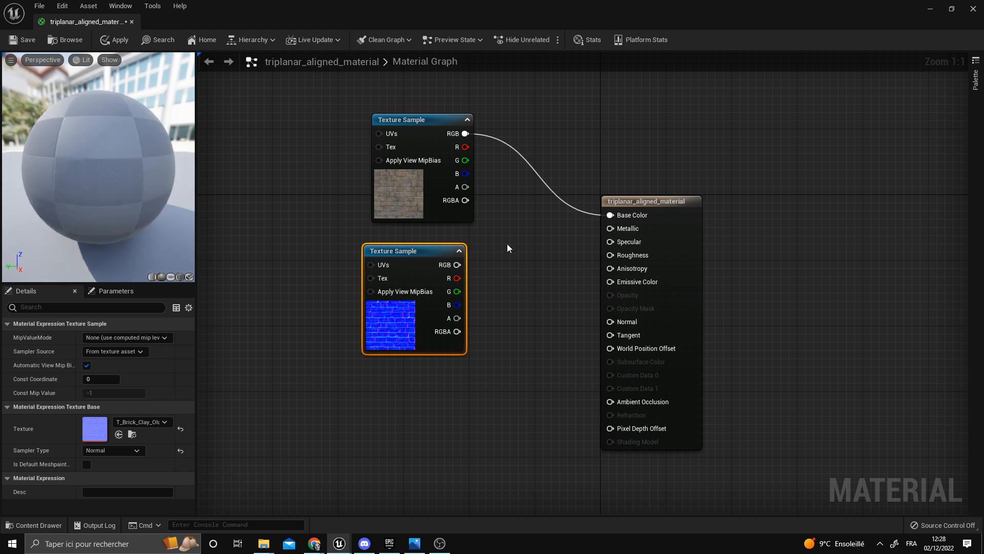
{"action": "key", "text": "ctrl+z"}
{"action": "key", "text": "ctrl+z"}
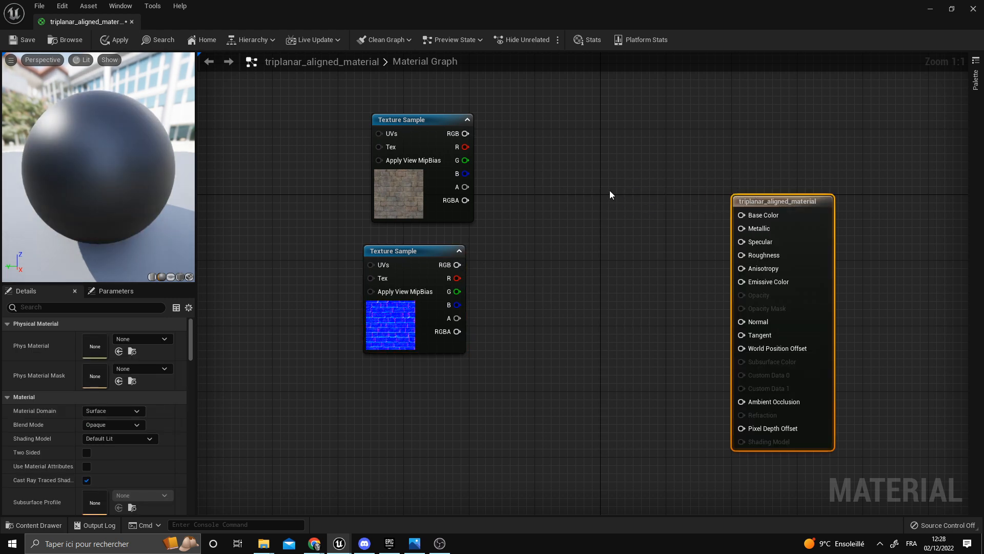
Add a WorldAlignedTexture node between the texture samples and the material node, shifting the diffuse sample left for room
{"action": "right_click", "coordinate": [610, 193]}
{"action": "type", "text": "world aligned"}
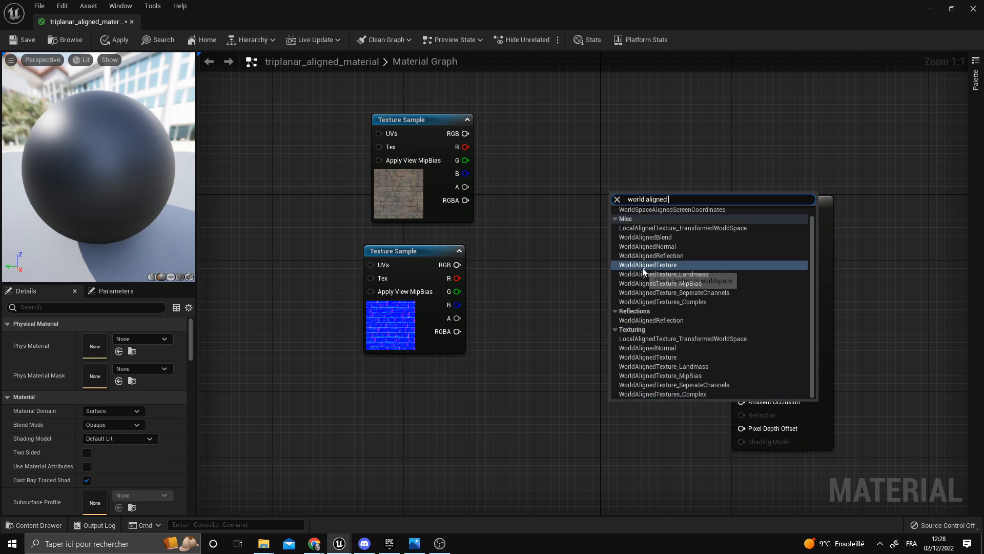
{"action": "left_click", "coordinate": [644, 265]}
{"action": "left_click_drag", "start_coordinate": [704, 200], "coordinate": [614, 179]}
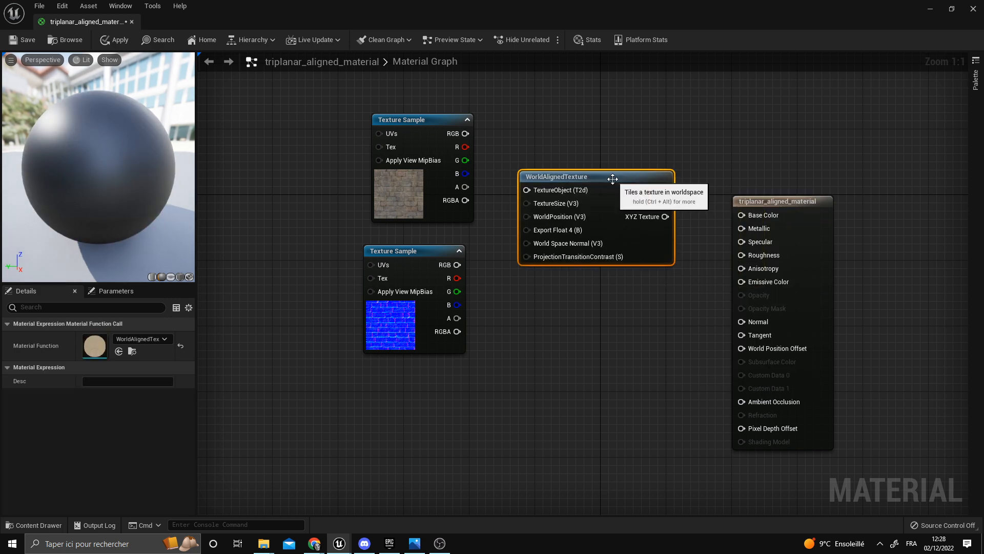
{"action": "left_click_drag", "start_coordinate": [406, 128], "coordinate": [366, 119]}
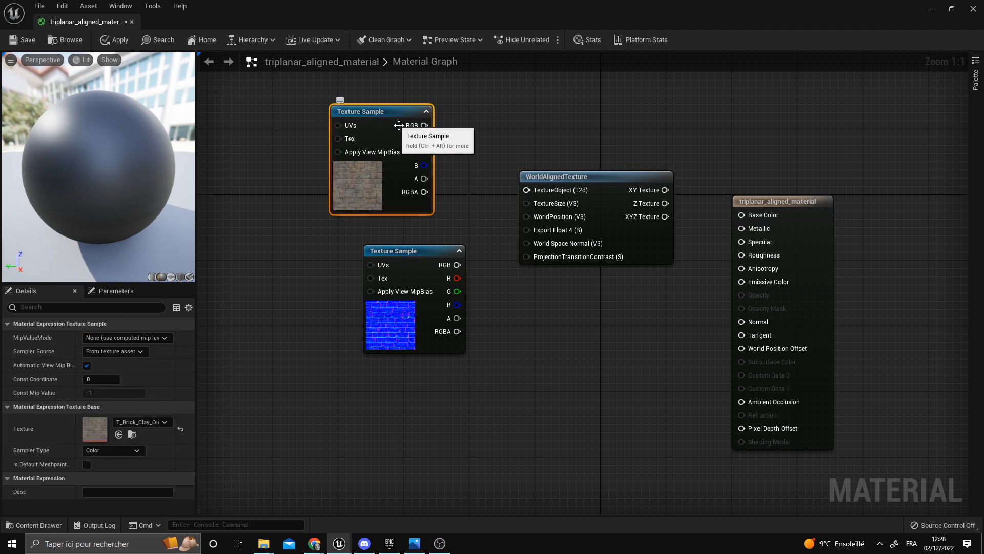
Try to connect the diffuse Texture Sample's RGB output to the TextureObject input of WorldAlignedTexture
{"action": "left_click_drag", "start_coordinate": [425, 125], "coordinate": [538, 192]}
{"action": "left_click_drag", "start_coordinate": [491, 151], "coordinate": [601, 196]}
{"action": "left_click", "coordinate": [479, 193]}
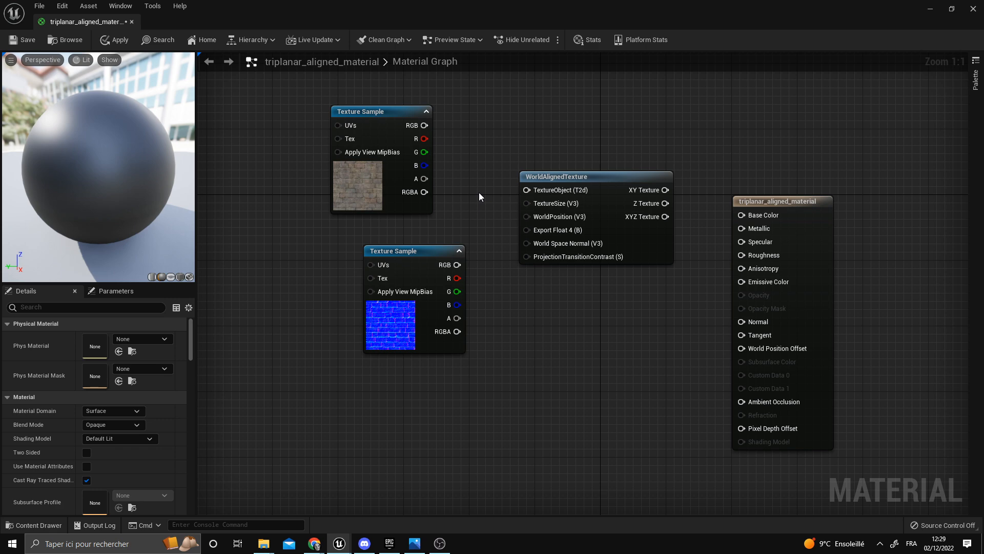
{"action": "left_click_drag", "start_coordinate": [420, 125], "coordinate": [501, 187]}
Space the two texture samples further apart and convert the brick diffuse sample to a Texture Object
{"action": "left_click_drag", "start_coordinate": [423, 145], "coordinate": [373, 111]}
{"action": "left_click_drag", "start_coordinate": [423, 274], "coordinate": [394, 280]}
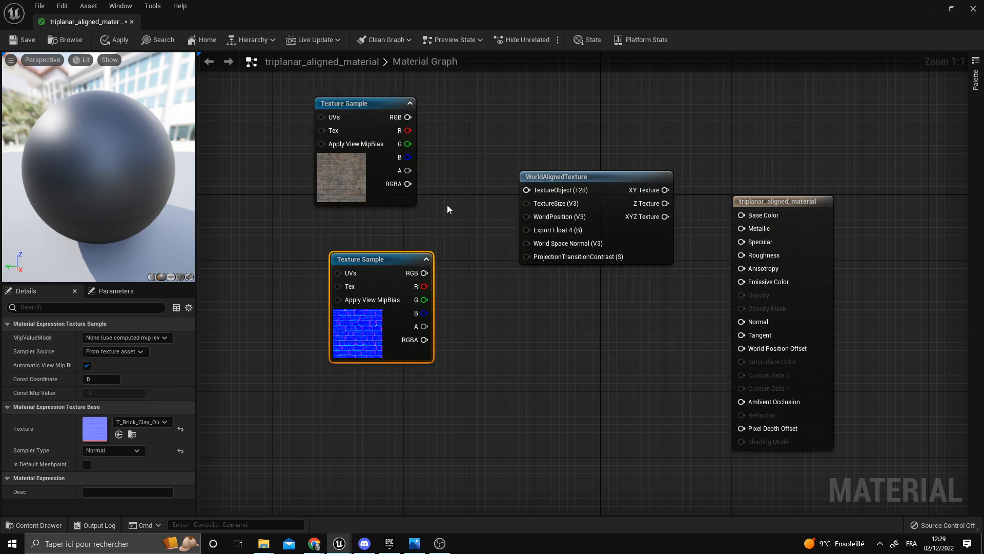
{"action": "left_click", "coordinate": [349, 181]}
{"action": "right_click", "coordinate": [349, 181]}
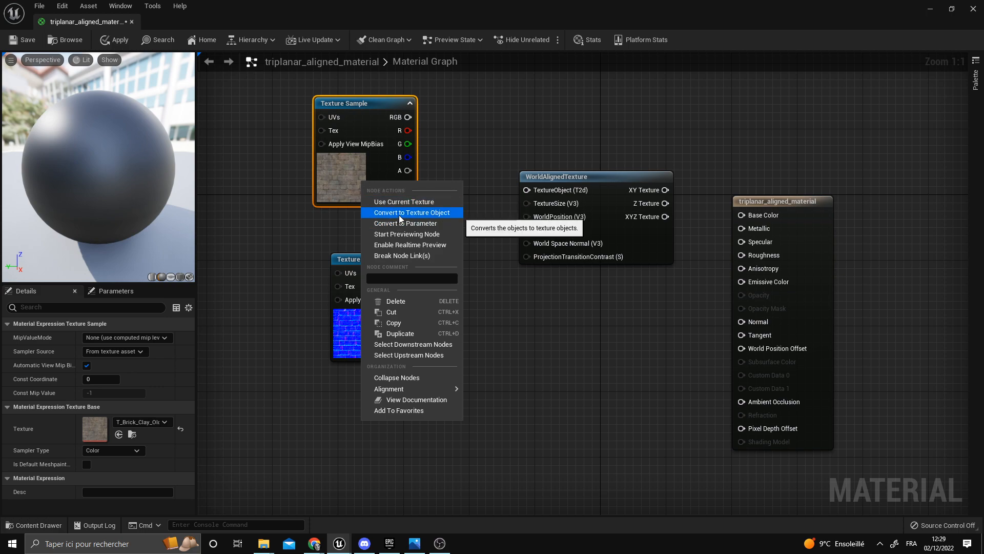
{"action": "key", "text": "Escape"}
Try wiring the brick Texture Object into WorldAlignedTexture's TextureObject input, and undo its conversion from a Texture Sample
{"action": "left_click_drag", "start_coordinate": [377, 117], "coordinate": [526, 190]}
{"action": "left_click_drag", "start_coordinate": [494, 123], "coordinate": [528, 177]}
{"action": "left_click", "coordinate": [330, 116]}
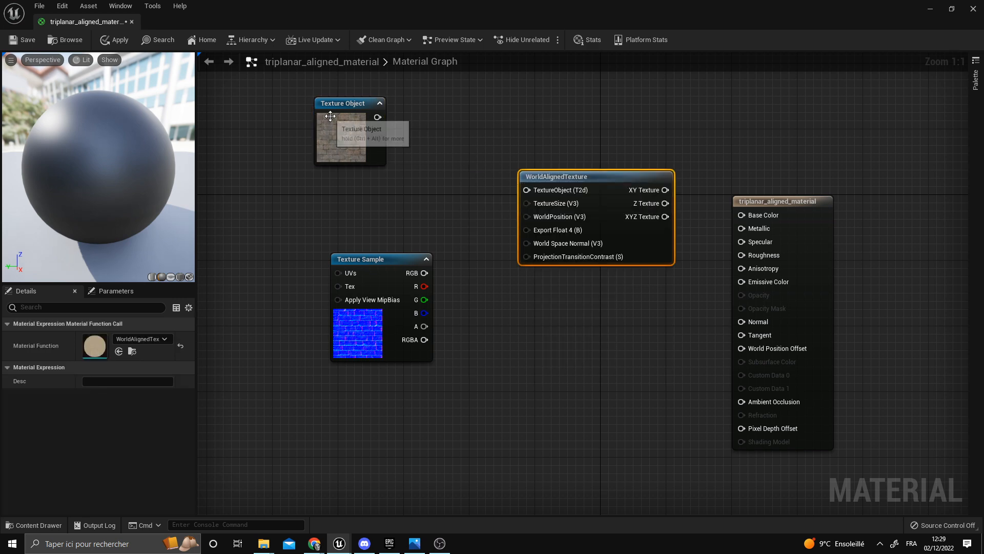
{"action": "key", "text": "ctrl+z"}
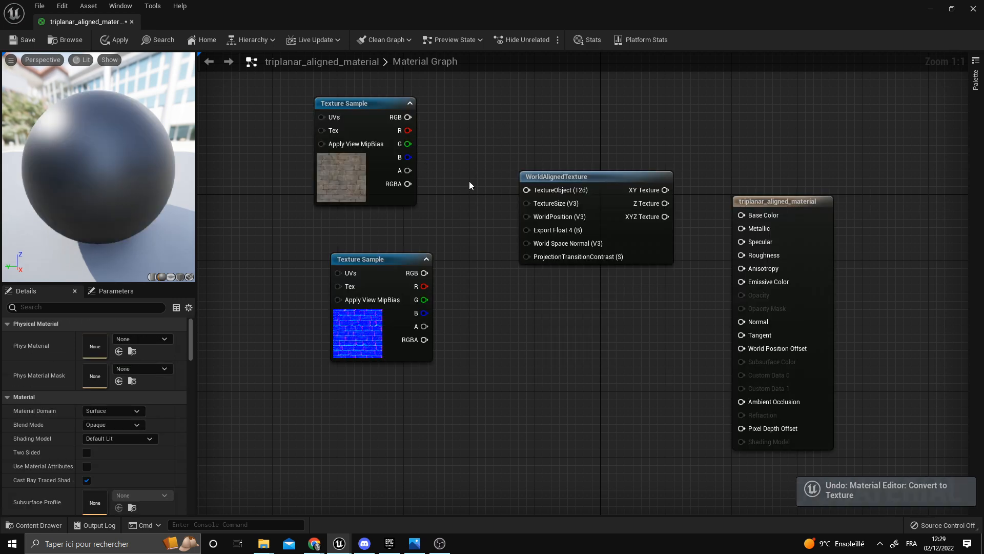
Promote the TextureObject input of WorldAlignedTexture to a parameter and place it between the diffuse Texture Sample and WorldAlignedTexture
{"action": "right_click", "coordinate": [526, 190]}
{"action": "left_click", "coordinate": [511, 192]}
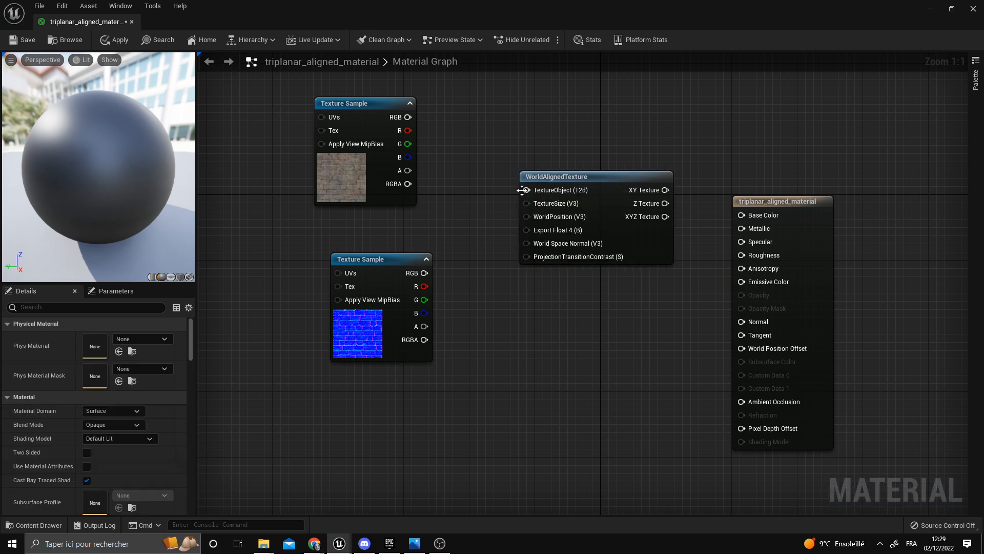
{"action": "right_click", "coordinate": [527, 190]}
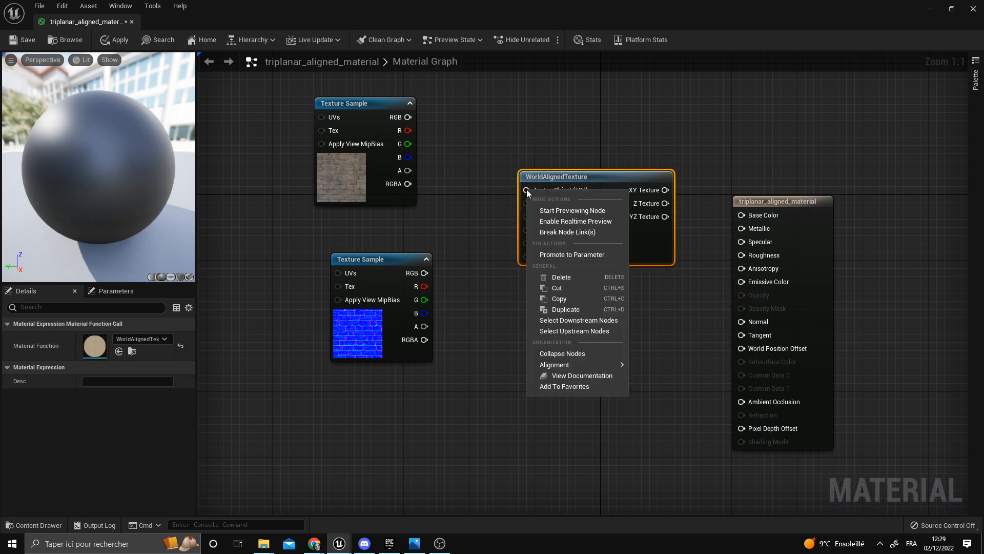
{"action": "left_click", "coordinate": [564, 254]}
{"action": "left_click_drag", "start_coordinate": [475, 177], "coordinate": [420, 154]}
{"action": "left_click_drag", "start_coordinate": [381, 119], "coordinate": [307, 119]}
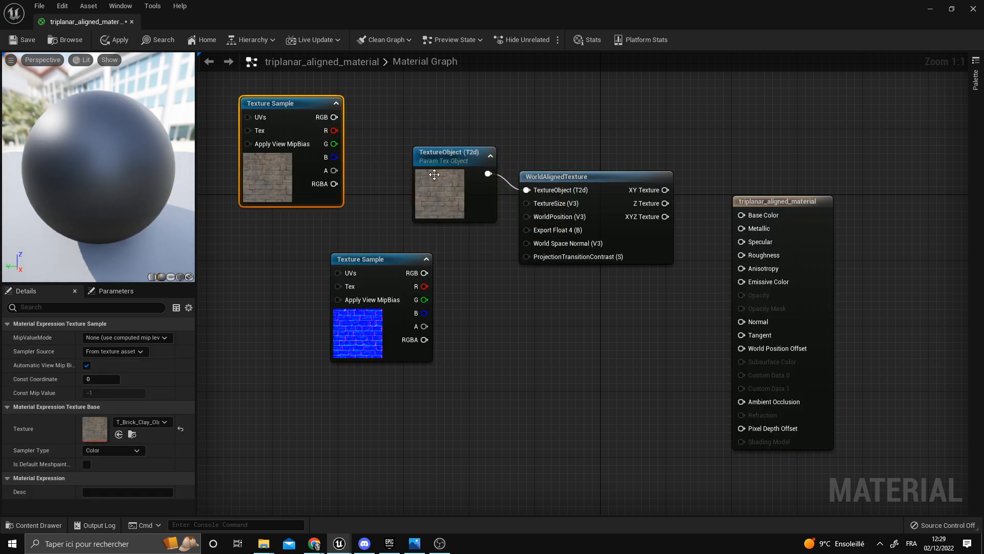
{"action": "left_click_drag", "start_coordinate": [434, 175], "coordinate": [411, 171]}
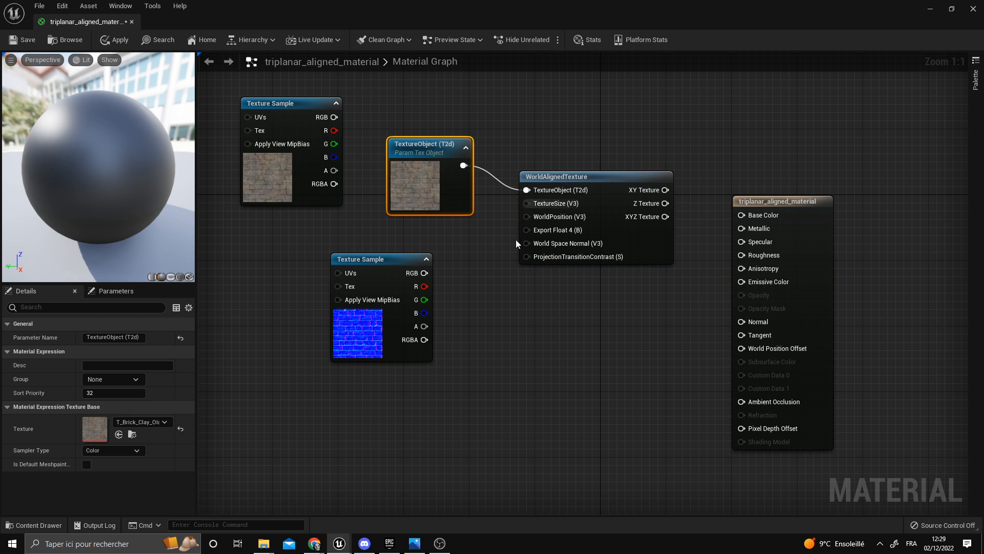
Add a second WorldAlignedTexture node below the first one
{"action": "right_click", "coordinate": [562, 356]}
{"action": "type", "text": "wordl"}
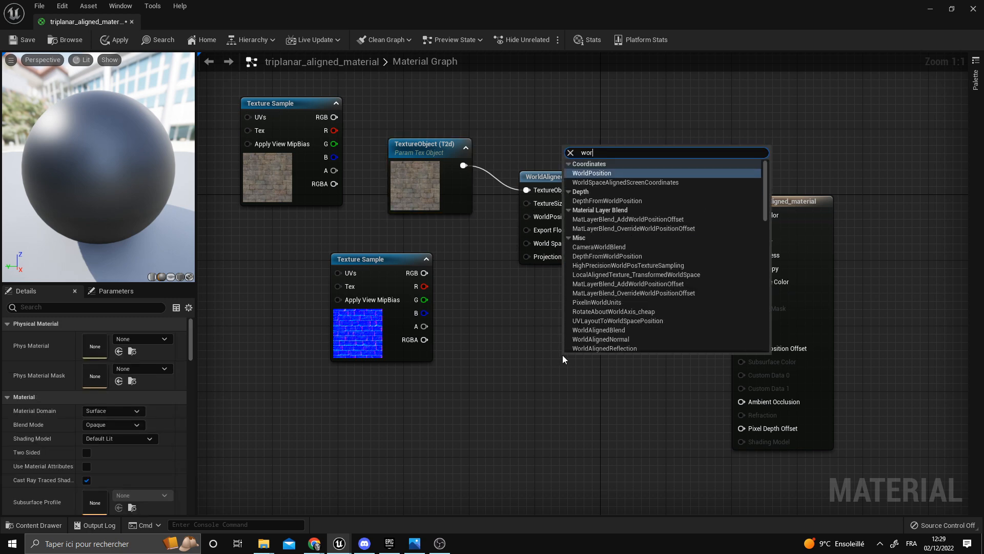
{"action": "key", "text": "BackSpace"}
{"action": "key", "text": "BackSpace"}
{"action": "type", "text": "ldali"}
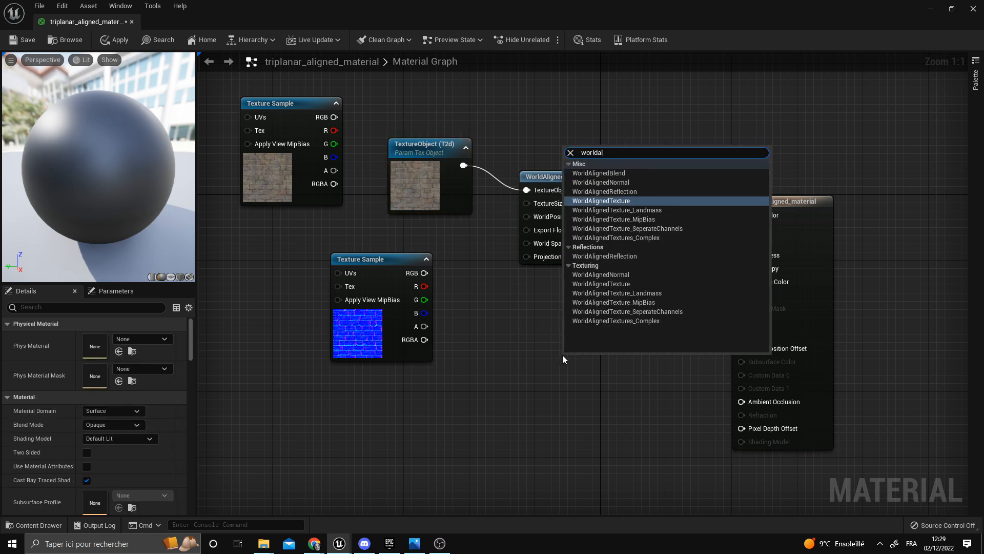
{"action": "key", "text": "Return"}
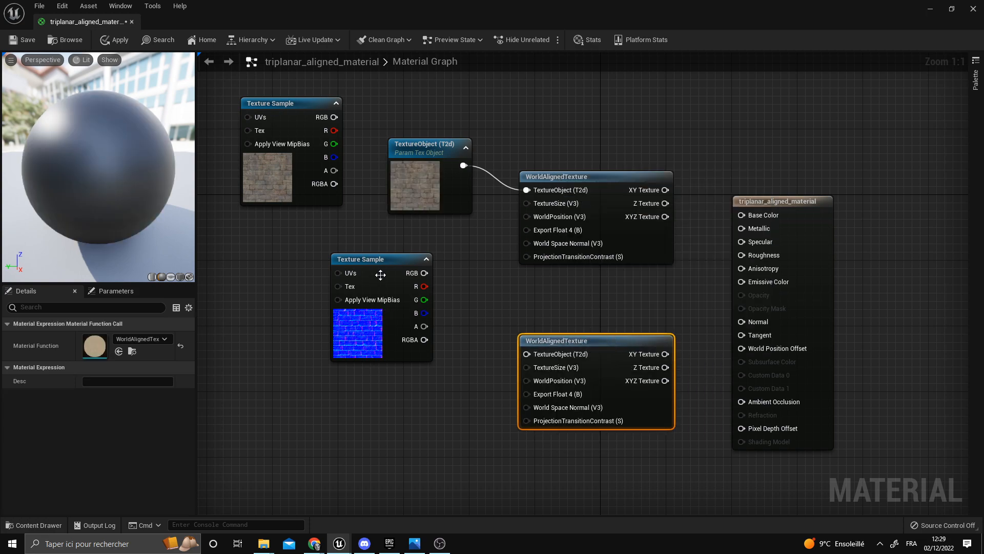
Space the normal Texture Sample and the second WorldAlignedTexture node further apart, leaving them unconnected
{"action": "left_click_drag", "start_coordinate": [380, 276], "coordinate": [356, 317]}
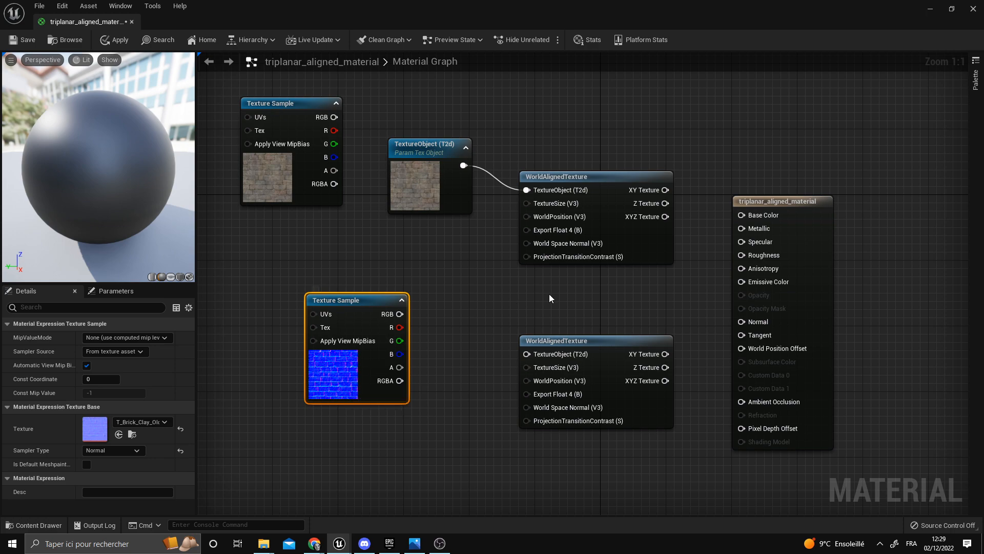
{"action": "left_click_drag", "start_coordinate": [553, 347], "coordinate": [570, 347]}
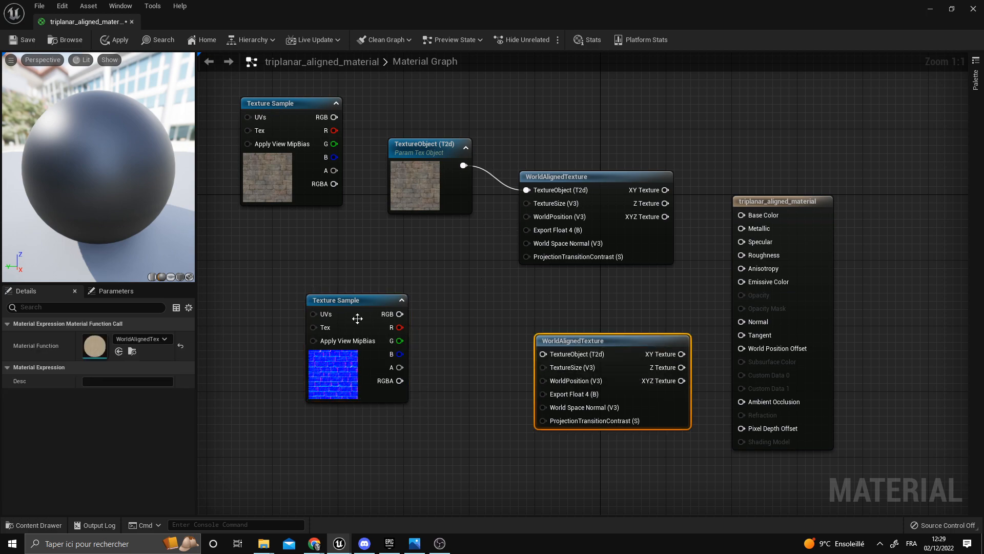
{"action": "left_click_drag", "start_coordinate": [400, 314], "coordinate": [477, 297]}
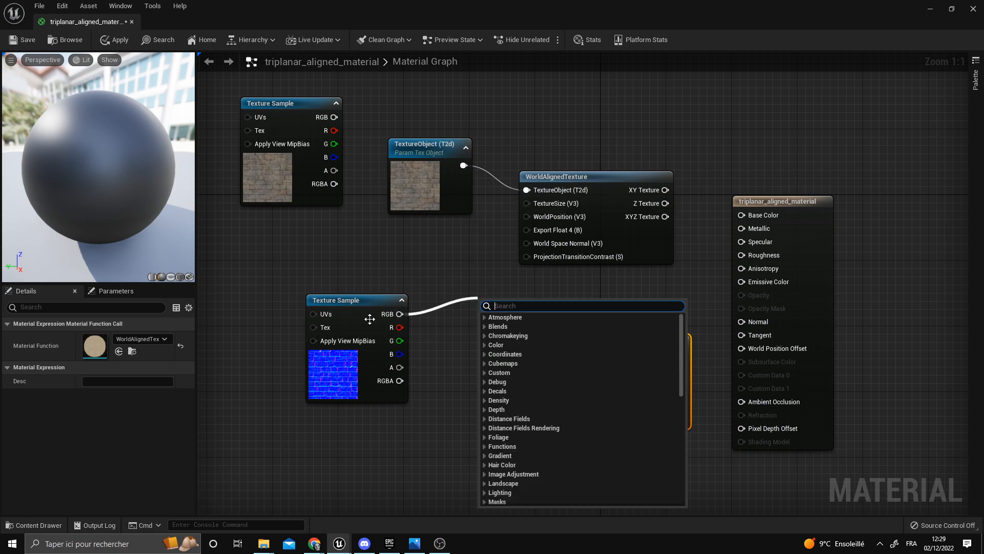
{"action": "left_click", "coordinate": [444, 330]}
Promote the second WorldAlignedTexture's TextureObject input to a parameter and arrange it between that node and the normal Texture Sample
{"action": "right_click", "coordinate": [544, 354]}
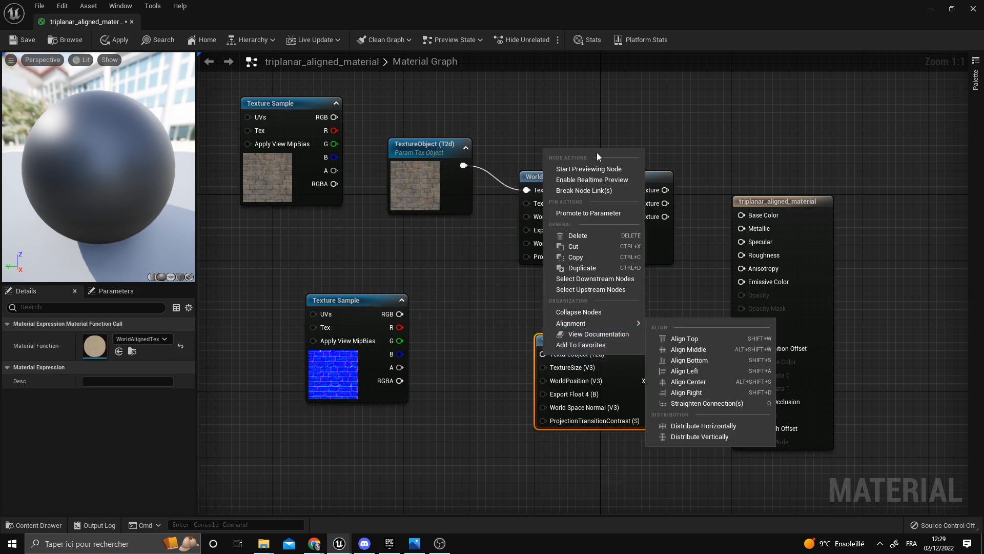
{"action": "left_click", "coordinate": [601, 212]}
{"action": "left_click_drag", "start_coordinate": [473, 356], "coordinate": [423, 333]}
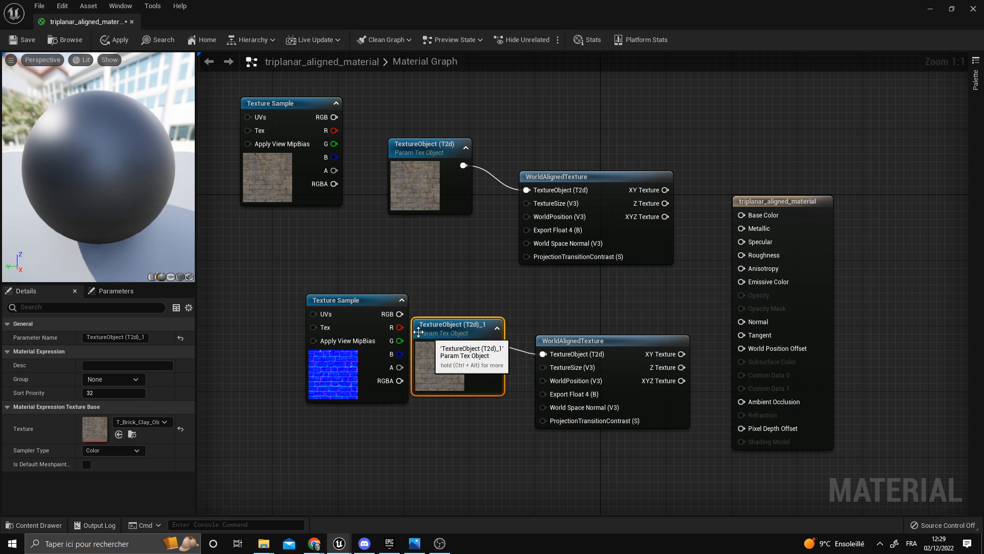
{"action": "left_click_drag", "start_coordinate": [381, 306], "coordinate": [313, 306]}
{"action": "left_click_drag", "start_coordinate": [457, 327], "coordinate": [414, 318]}
Rename the texture object parameter feeding the upper WorldAlignedTexture to base_color_texture
{"action": "left_click", "coordinate": [427, 143]}
{"action": "left_click_drag", "start_coordinate": [383, 107], "coordinate": [449, 262]}
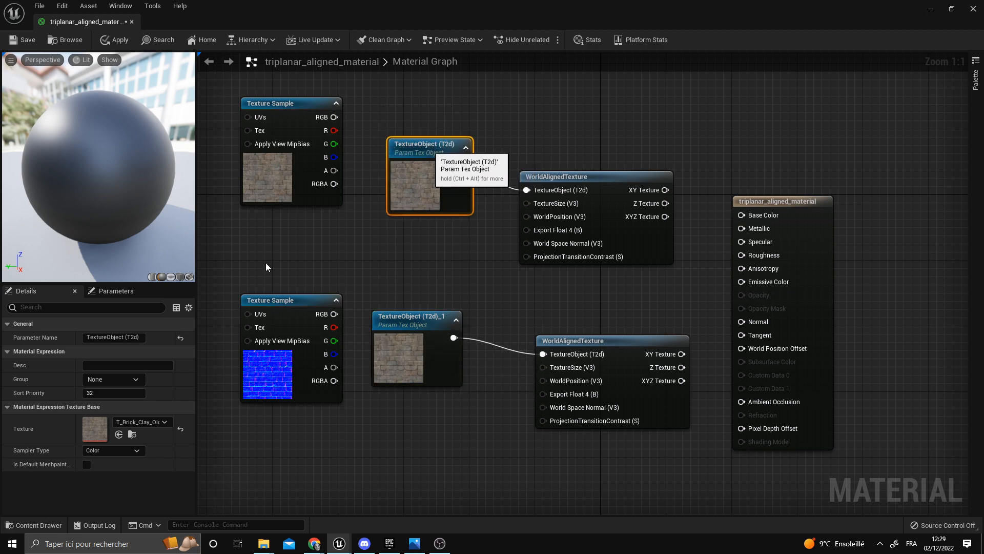
{"action": "left_click", "coordinate": [97, 333]}
{"action": "type", "text": "base_col"}
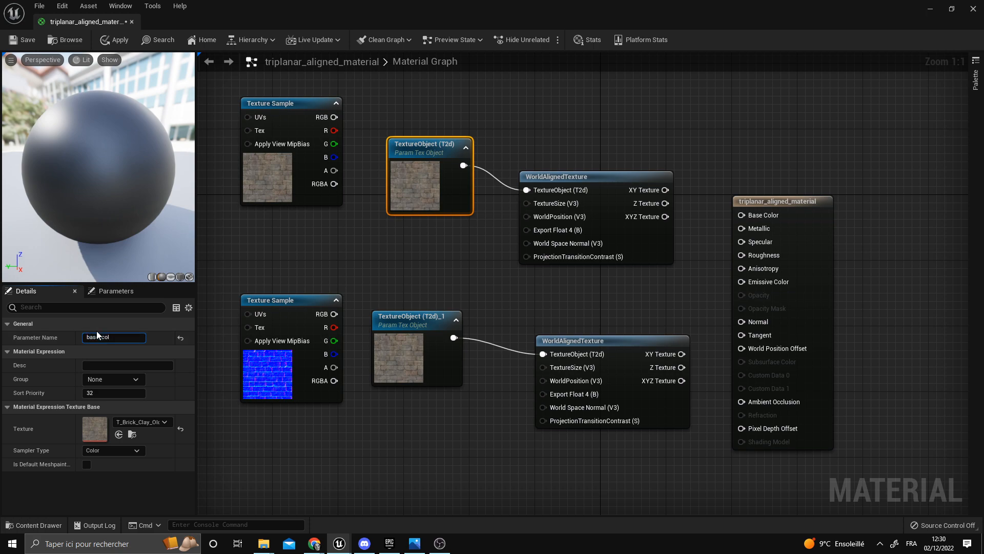
{"action": "type", "text": "or_texture"}
{"action": "left_click", "coordinate": [406, 277]}
Rename the texture object parameter feeding the lower WorldAlignedTexture to normal_texture
{"action": "left_click", "coordinate": [410, 316]}
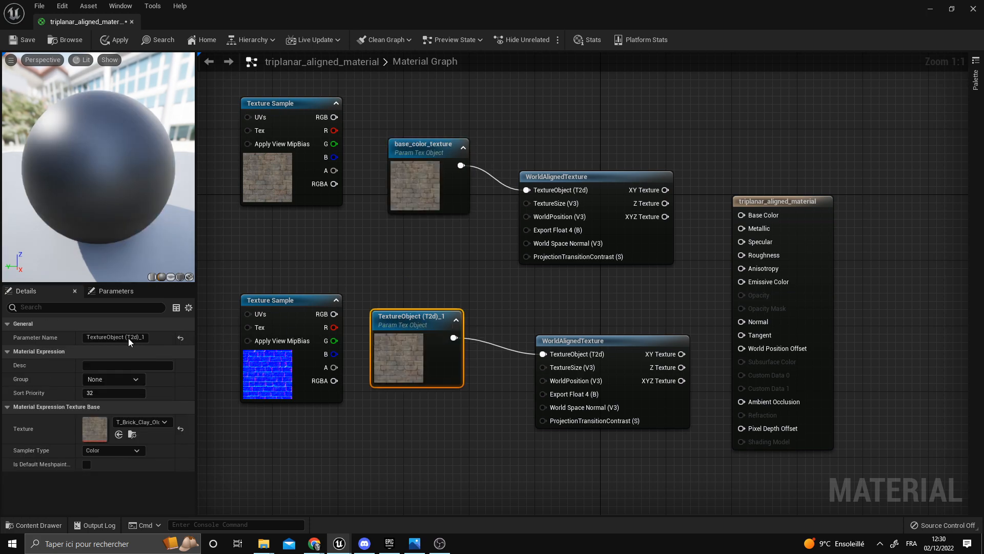
{"action": "left_click", "coordinate": [115, 337]}
{"action": "type", "text": "normal"}
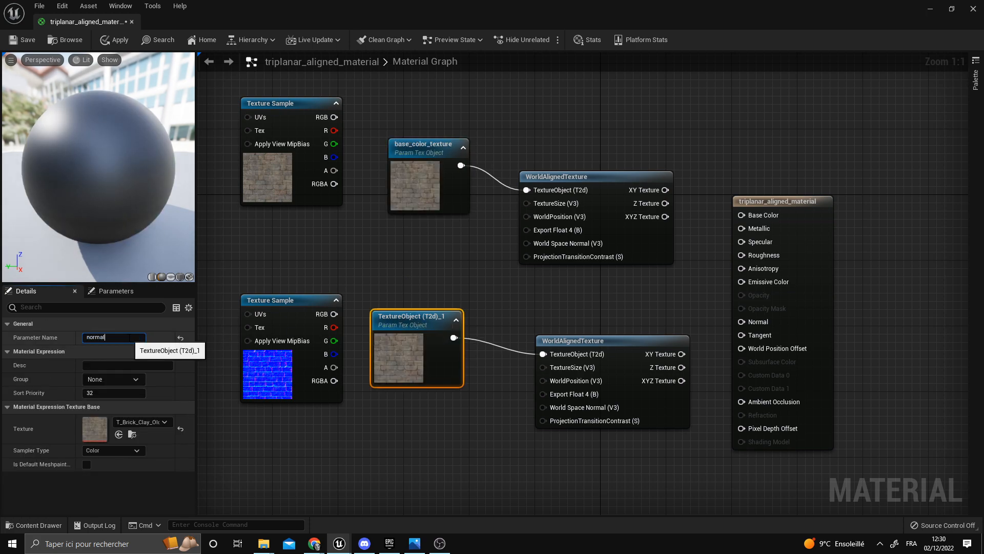
{"action": "type", "text": "_texture"}
{"action": "left_click", "coordinate": [407, 279]}
Nudge the normal_texture node and move both Texture Samples further away from the parameter nodes
{"action": "left_click_drag", "start_coordinate": [425, 328], "coordinate": [434, 328]}
{"action": "right_click_drag", "start_coordinate": [366, 151], "coordinate": [391, 166]}
{"action": "left_click_drag", "start_coordinate": [313, 132], "coordinate": [272, 74]}
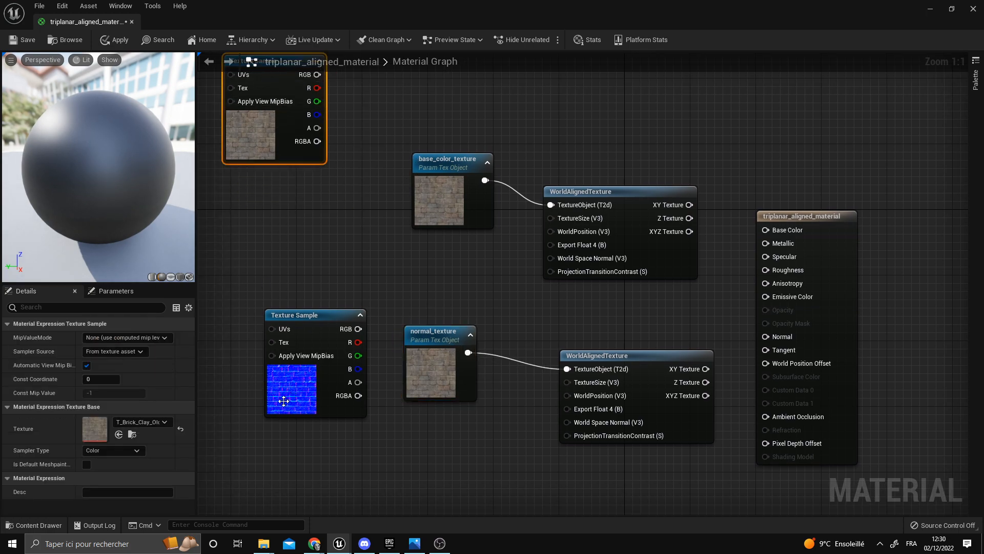
{"action": "left_click_drag", "start_coordinate": [290, 397], "coordinate": [265, 413]}
{"action": "left_click", "coordinate": [411, 254]}
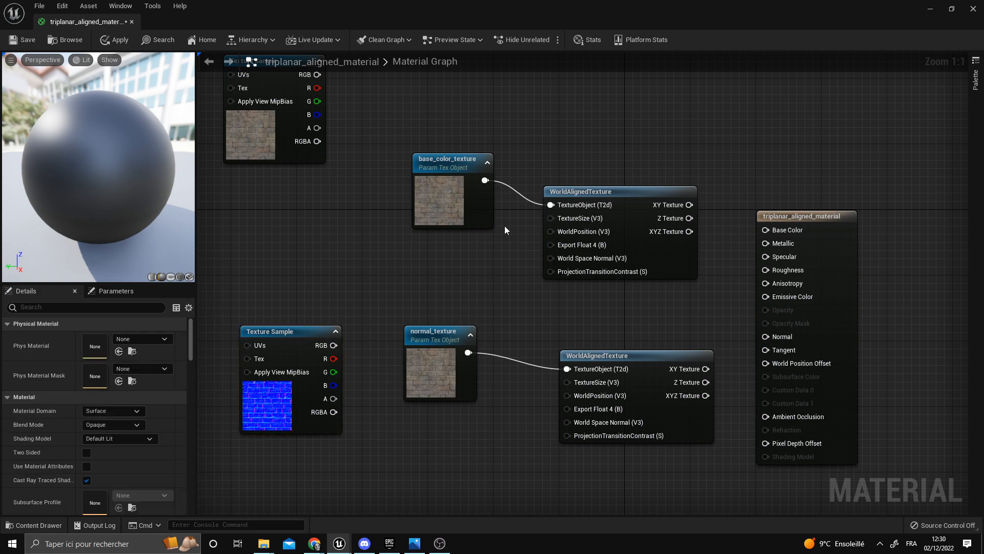
Frame base_color_texture in an enlarged comment reading "connect the base color you need" and center the node below its title
{"action": "left_click", "coordinate": [448, 203]}
{"action": "type", "text": "c"}
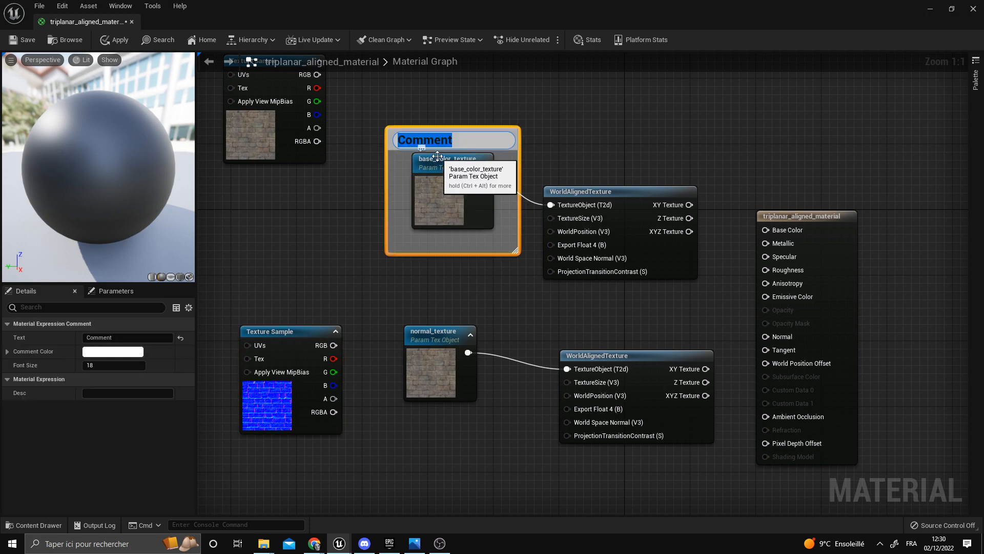
{"action": "type", "text": "C"}
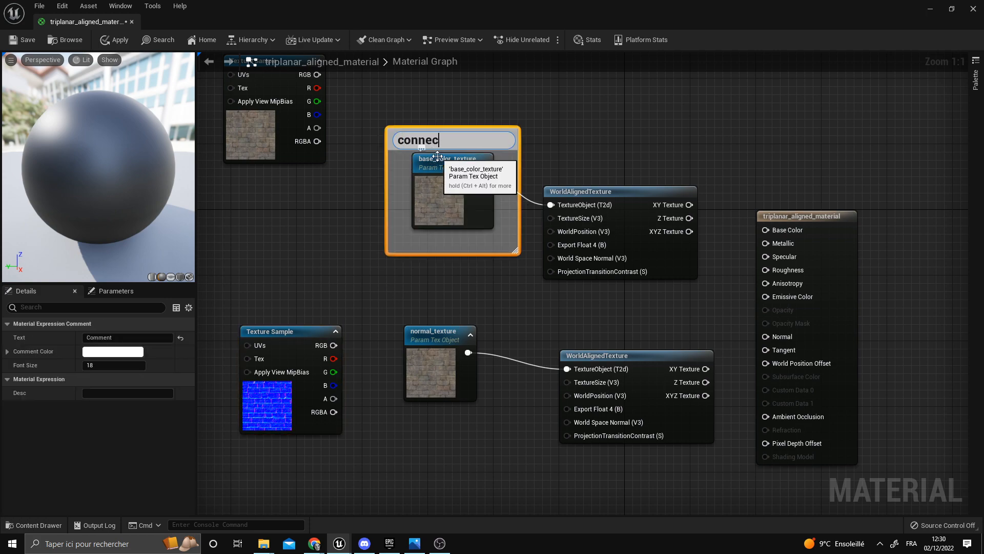
{"action": "type", "text": "onnect the base color you need"}
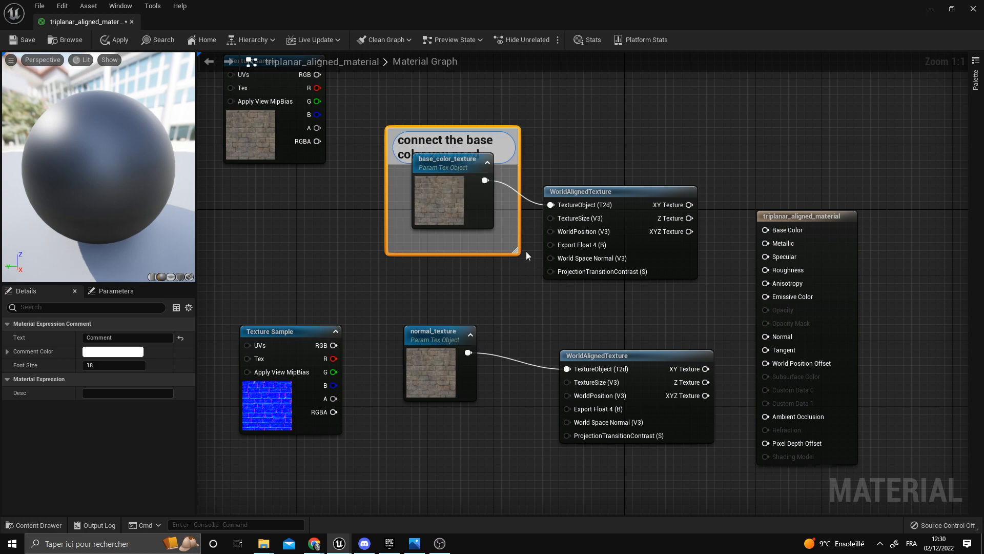
{"action": "left_click_drag", "start_coordinate": [517, 251], "coordinate": [540, 280]}
{"action": "left_click_drag", "start_coordinate": [445, 187], "coordinate": [428, 212]}
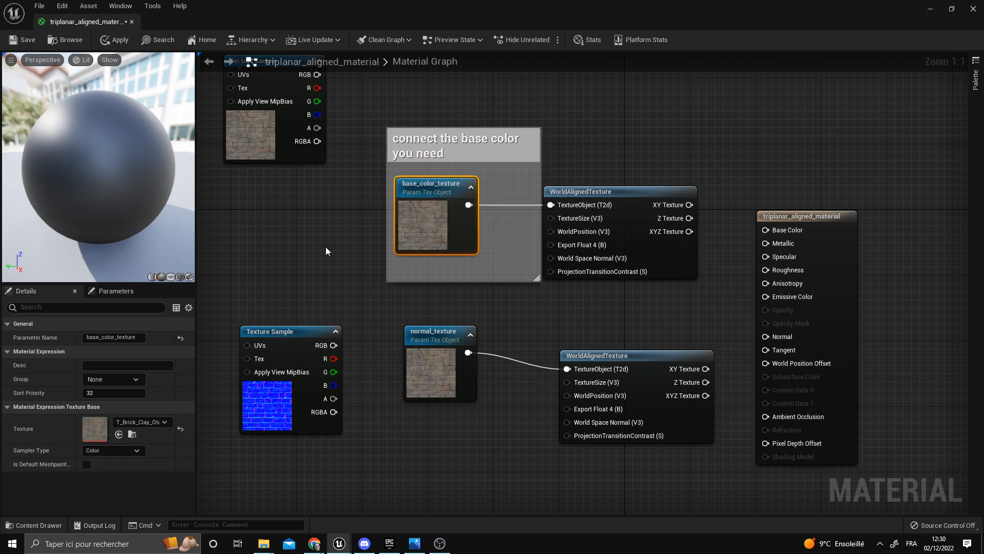
Frame normal_texture in an enlarged comment reading "connect the normal map you need" and position the node below its title
{"action": "left_click", "coordinate": [332, 267]}
{"action": "right_click_drag", "start_coordinate": [347, 306], "coordinate": [357, 288]}
{"action": "left_click_drag", "start_coordinate": [431, 351], "coordinate": [416, 385]}
{"action": "type", "text": "c"}
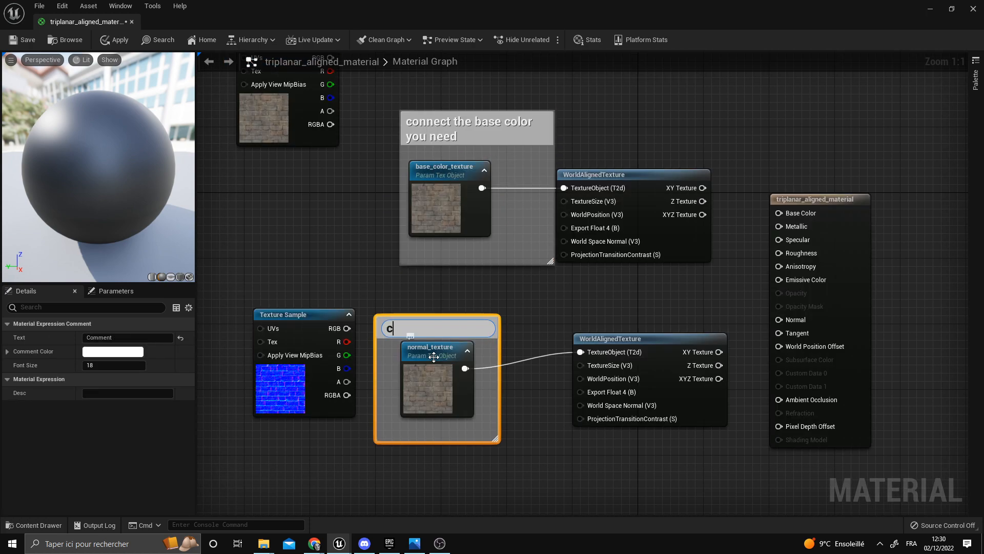
{"action": "type", "text": "connect the no"}
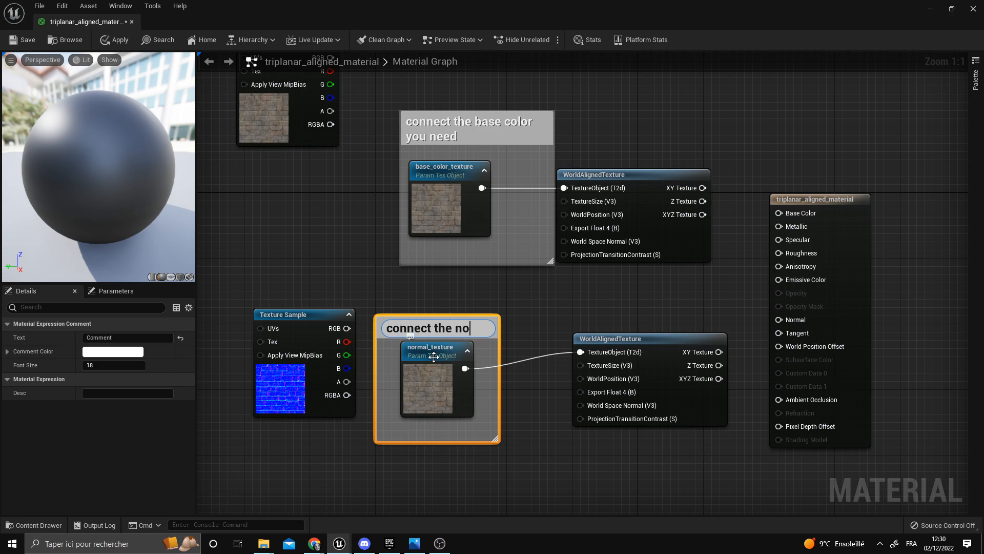
{"action": "type", "text": "rmal map you need"}
{"action": "left_click", "coordinate": [467, 408]}
{"action": "left_click_drag", "start_coordinate": [454, 401], "coordinate": [445, 416]}
{"action": "left_click_drag", "start_coordinate": [494, 441], "coordinate": [528, 469]}
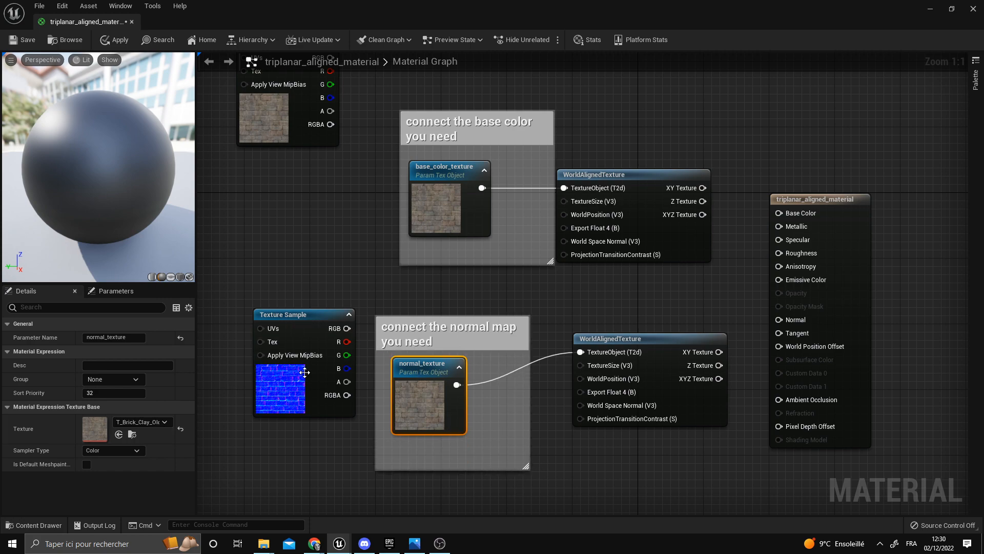
Compare the textures set on the normal Texture Sample and normal_texture, and browse the StarterContent Textures folder
{"action": "left_click", "coordinate": [287, 389]}
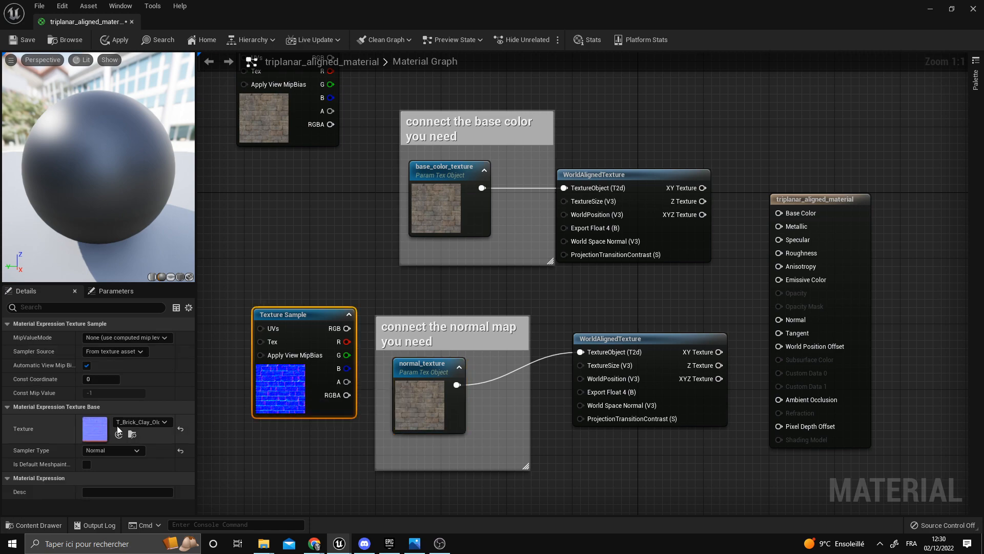
{"action": "left_click", "coordinate": [417, 407]}
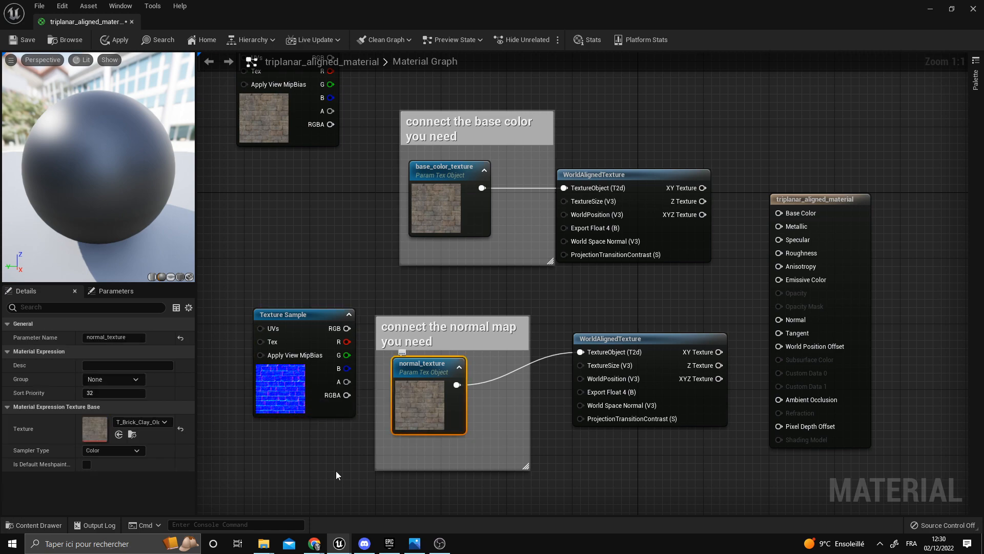
{"action": "left_click", "coordinate": [37, 530]}
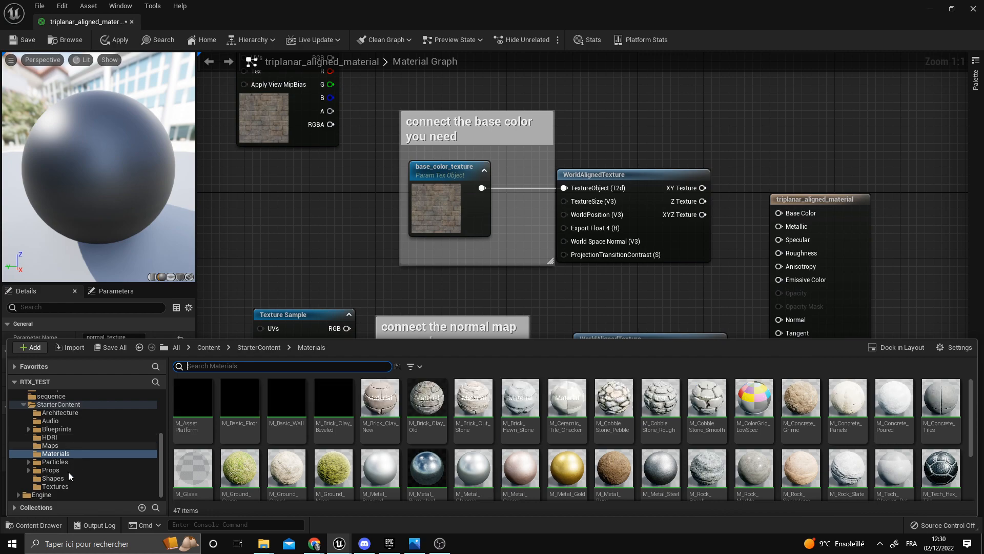
{"action": "left_click", "coordinate": [55, 486]}
{"action": "left_click", "coordinate": [294, 256]}
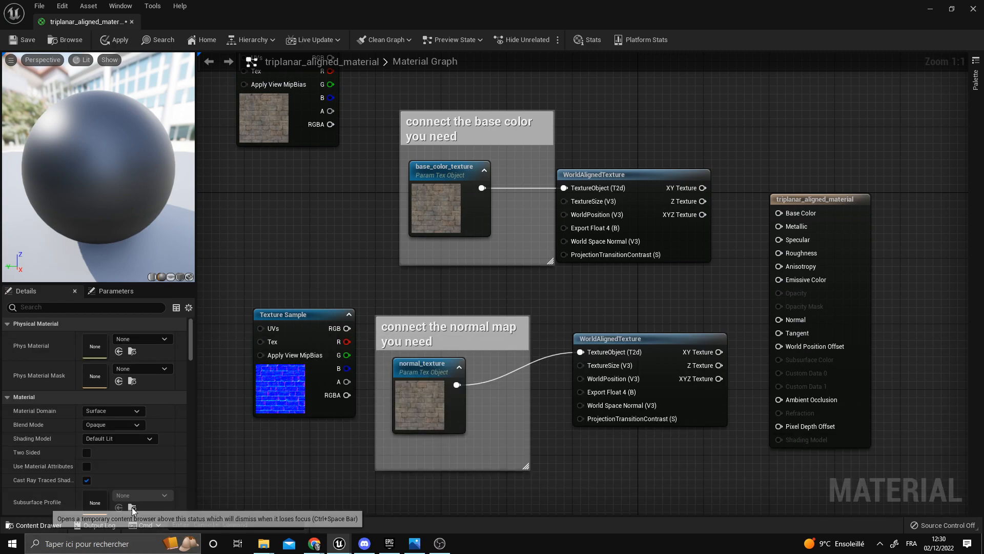
{"action": "key", "text": "ctrl+space"}
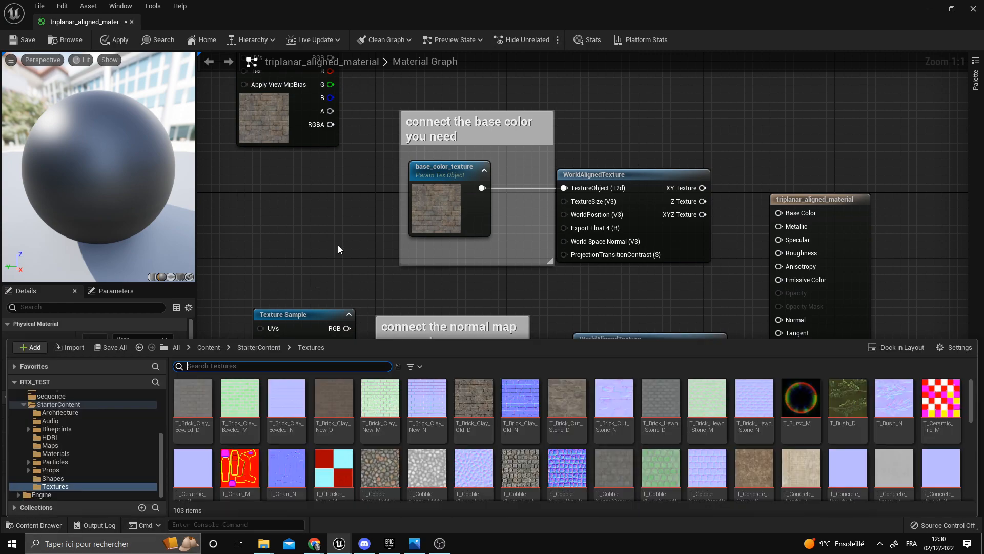
{"action": "key", "text": "ctrl+space"}
{"action": "key", "text": "ctrl+space"}
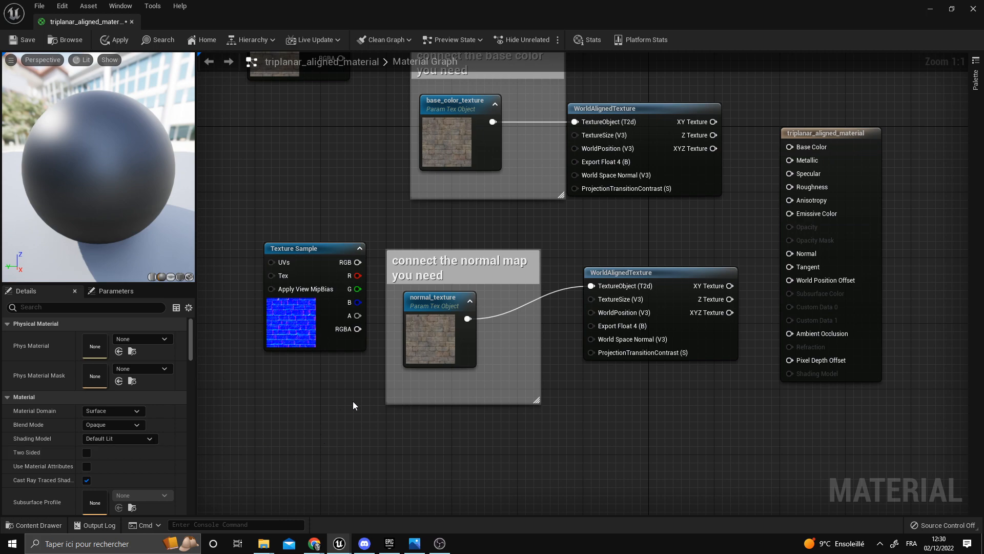
Set the normal_texture parameter's texture to T_Brick_Clay_Old_N
{"action": "right_click_drag", "start_coordinate": [352, 401], "coordinate": [382, 336]}
{"action": "left_click", "coordinate": [468, 269]}
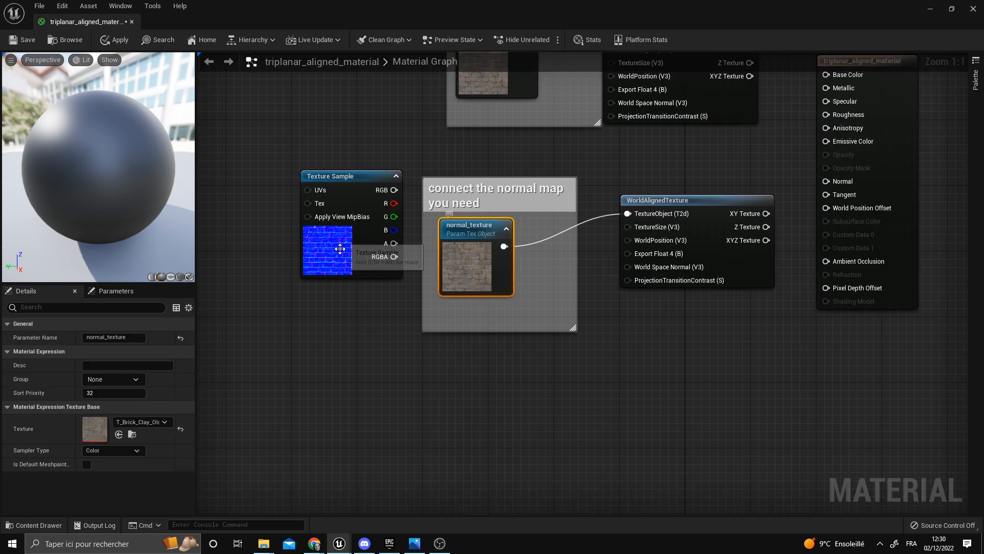
{"action": "left_click", "coordinate": [340, 249]}
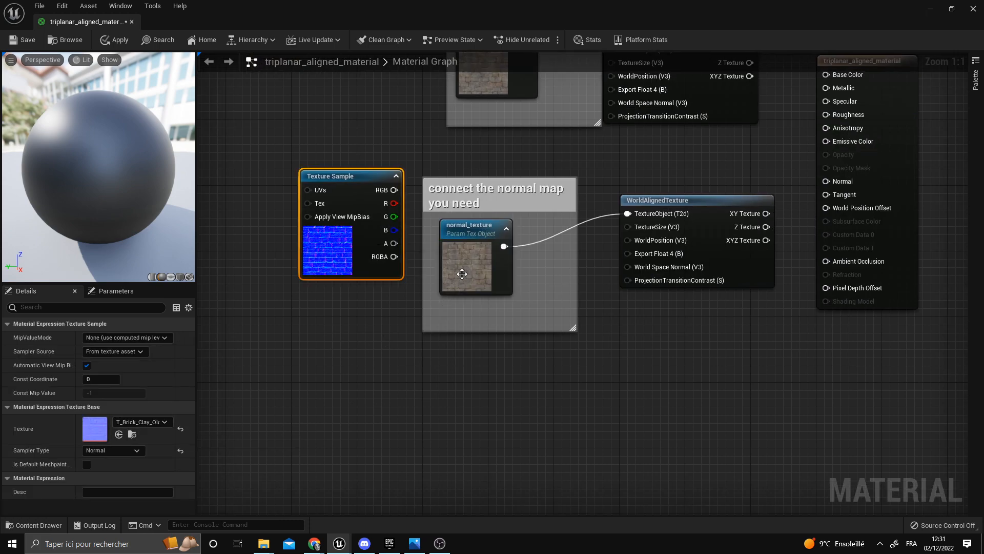
{"action": "left_click", "coordinate": [127, 423]}
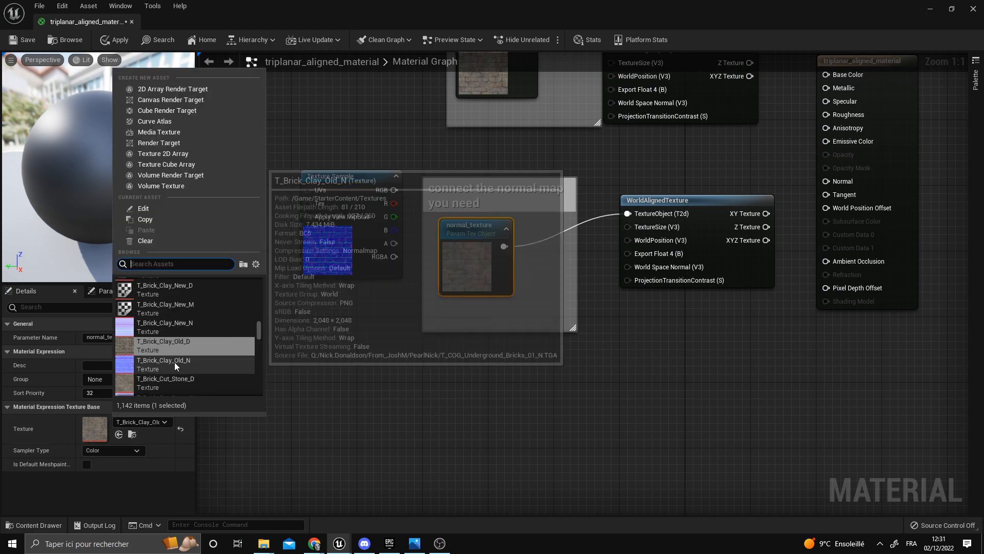
{"action": "left_click", "coordinate": [174, 361]}
Delete both leftover Texture Sample nodes beside the parameter comments
{"action": "left_click", "coordinate": [349, 232]}
{"action": "key", "text": "Delete"}
{"action": "right_click_drag", "start_coordinate": [367, 130], "coordinate": [359, 355]}
{"action": "key", "text": "Delete"}
{"action": "right_click_drag", "start_coordinate": [359, 300], "coordinate": [396, 232]}
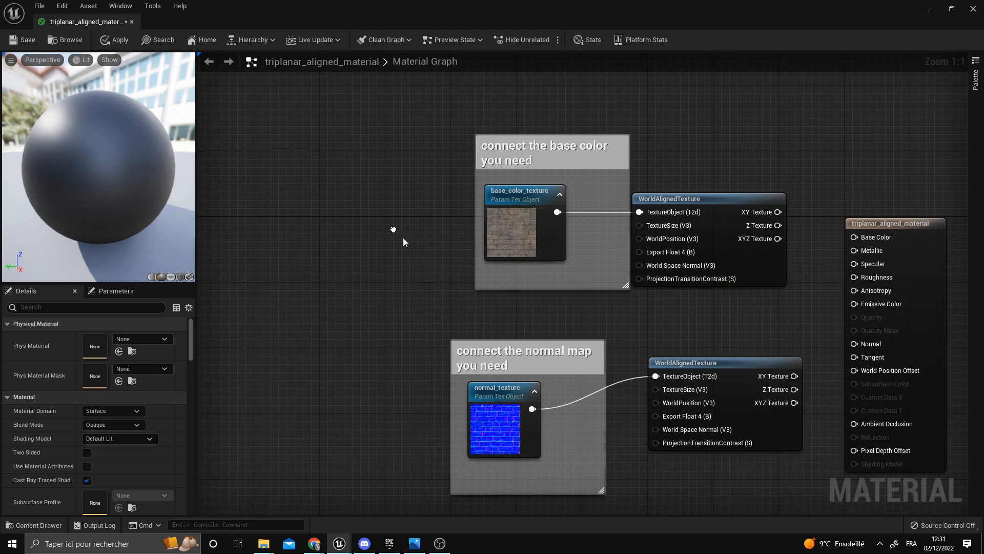
Move the base color and normal map comments with their nodes further from the WorldAlignedTexture nodes, roughly aligning them vertically
{"action": "left_click_drag", "start_coordinate": [441, 118], "coordinate": [608, 302]}
{"action": "left_click_drag", "start_coordinate": [535, 234], "coordinate": [461, 219]}
{"action": "left_click_drag", "start_coordinate": [372, 293], "coordinate": [514, 467]}
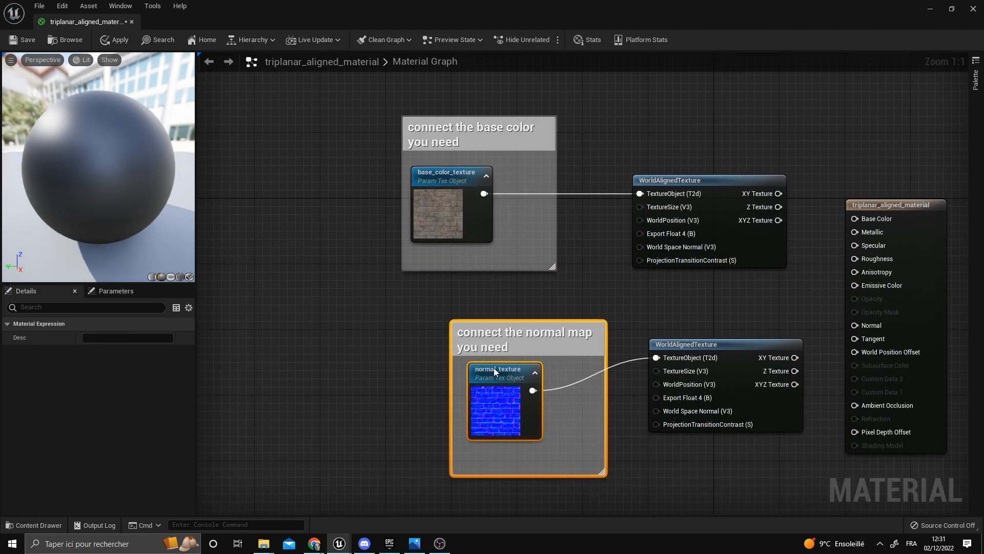
{"action": "left_click_drag", "start_coordinate": [494, 368], "coordinate": [457, 354]}
{"action": "right_click_drag", "start_coordinate": [644, 377], "coordinate": [567, 364]}
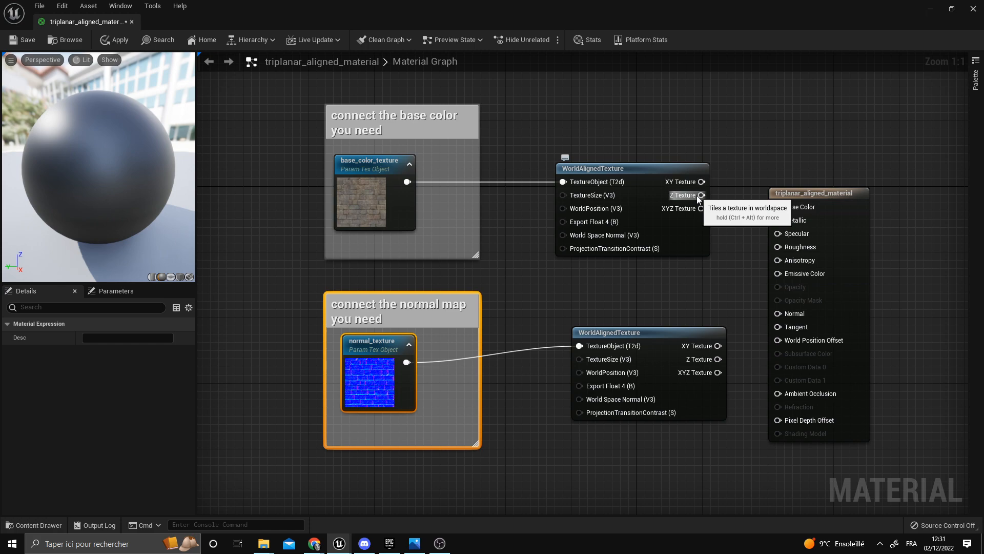
Connect the XYZ Texture outputs of the two WorldAlignedTexture nodes to Base Color and Normal, and apply the material
{"action": "left_click_drag", "start_coordinate": [700, 209], "coordinate": [783, 208]}
{"action": "left_click_drag", "start_coordinate": [718, 372], "coordinate": [778, 314]}
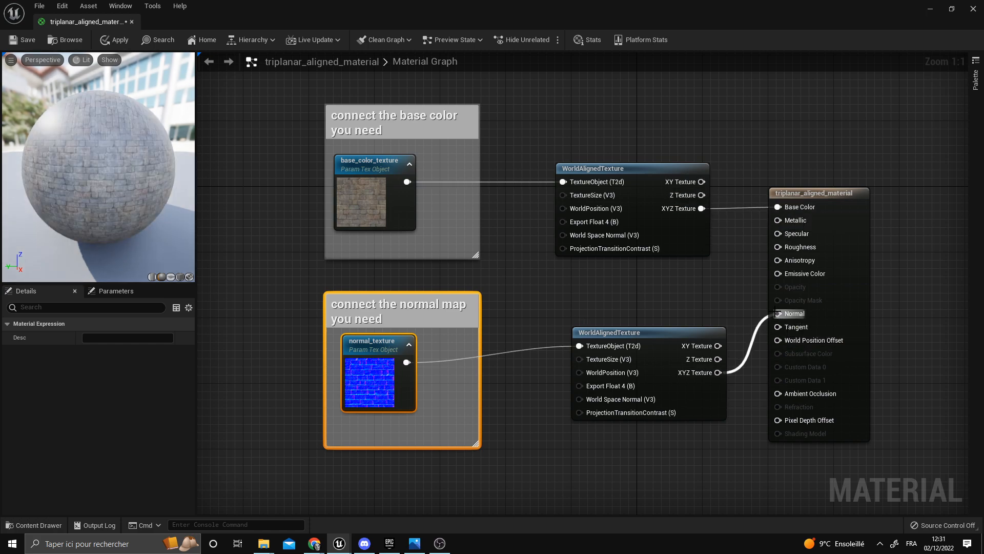
{"action": "left_click", "coordinate": [118, 38]}
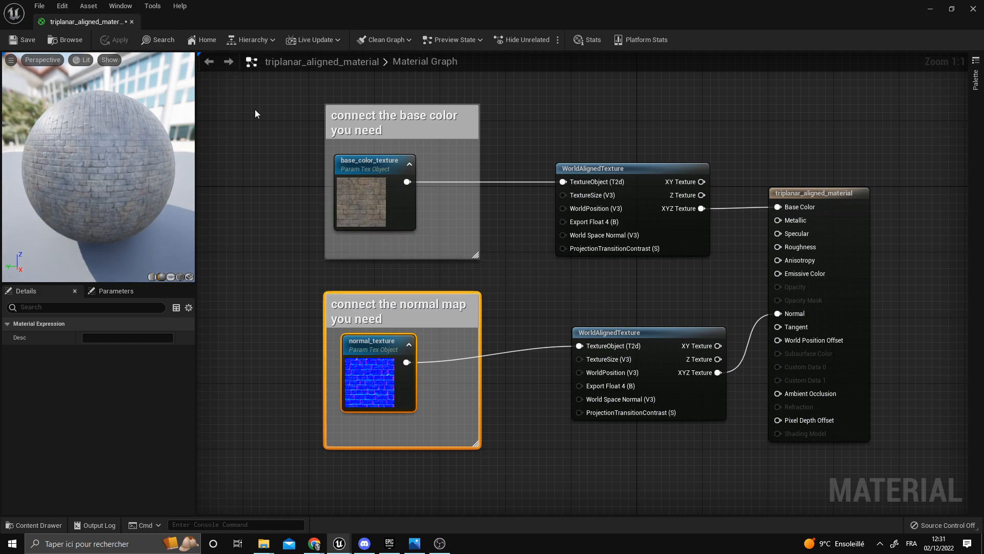
Shift the material editor window clear of the level and assign triplanar_aligned_material to Cube7
{"action": "left_click_drag", "start_coordinate": [502, 22], "coordinate": [690, 275]}
{"action": "left_click_drag", "start_coordinate": [576, 283], "coordinate": [527, 214]}
{"action": "left_click", "coordinate": [105, 299]}
{"action": "left_click_drag", "start_coordinate": [636, 213], "coordinate": [313, 342]}
{"action": "left_click_drag", "start_coordinate": [734, 405], "coordinate": [460, 191]}
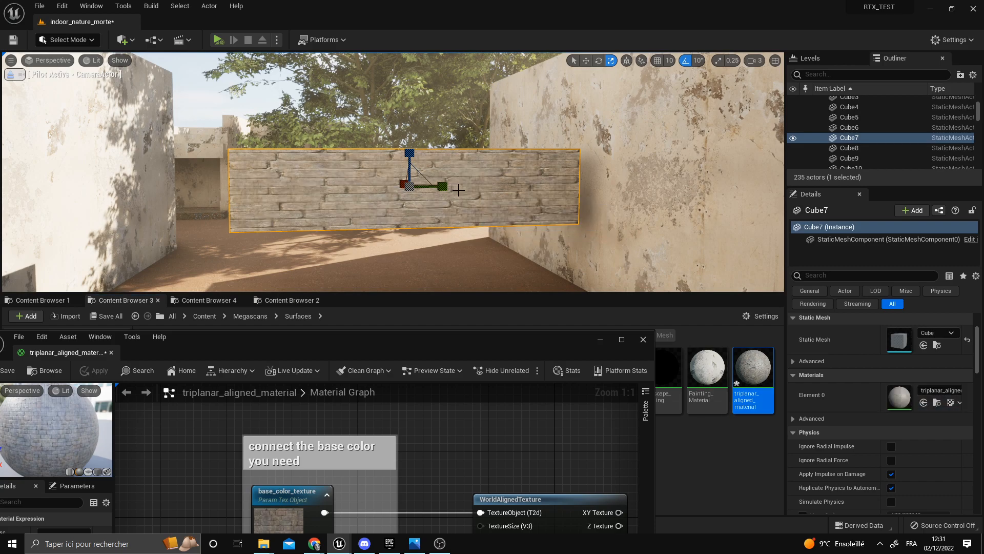
Shorten Cube7 along its Y axis to test how the bricks respond to scaling
{"action": "key", "text": "w"}
{"action": "right_click_drag", "start_coordinate": [460, 192], "coordinate": [460, 194]}
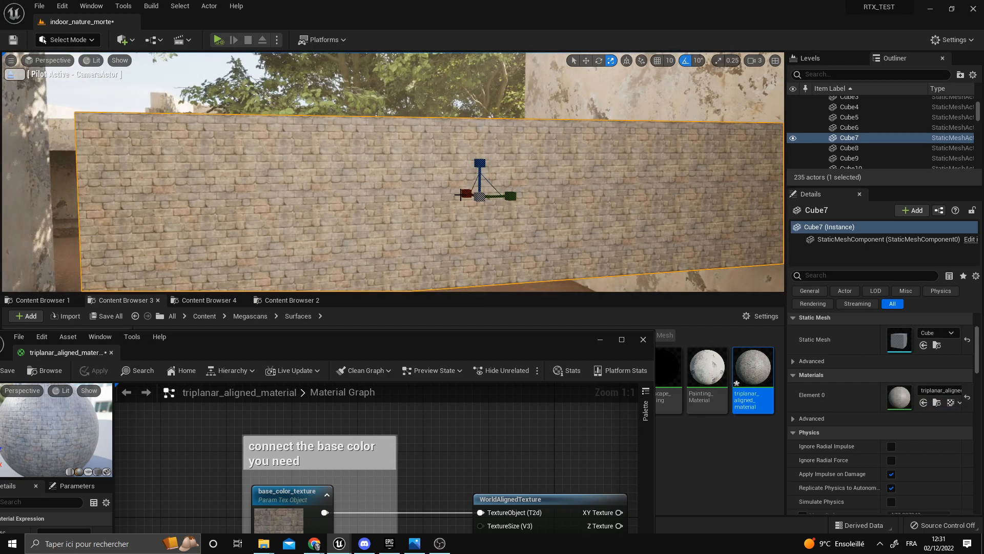
{"action": "left_click_drag", "start_coordinate": [511, 198], "coordinate": [500, 182]}
Try rotating Cube7 to test the brick projection, and undo the rotation
{"action": "key", "text": "e"}
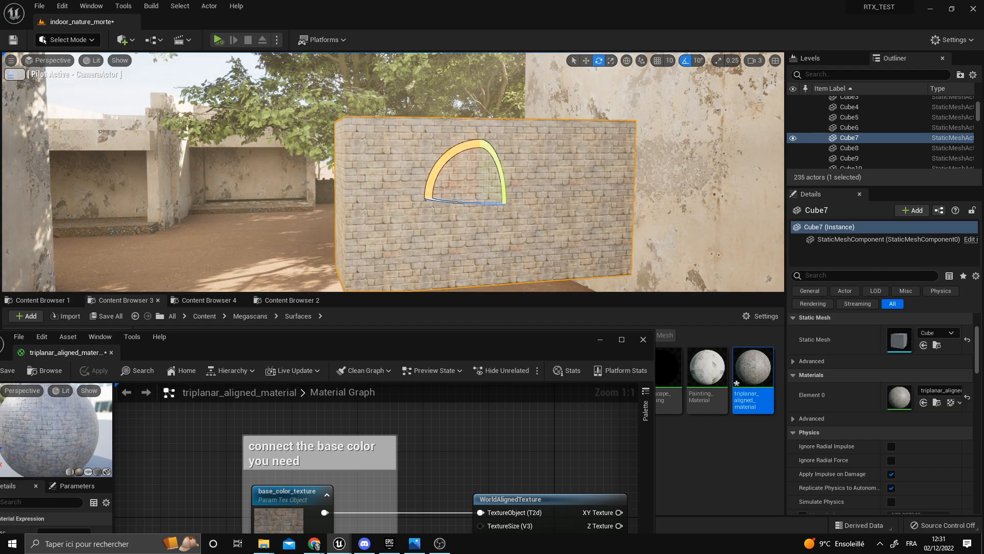
{"action": "right_click_drag", "start_coordinate": [479, 155], "coordinate": [480, 155]}
{"action": "mouse_move", "coordinate": [505, 158]}
{"action": "left_mouse_down"}
{"action": "mouse_move", "coordinate": [503, 169]}
{"action": "mouse_move", "coordinate": [520, 154]}
{"action": "left_mouse_up"}
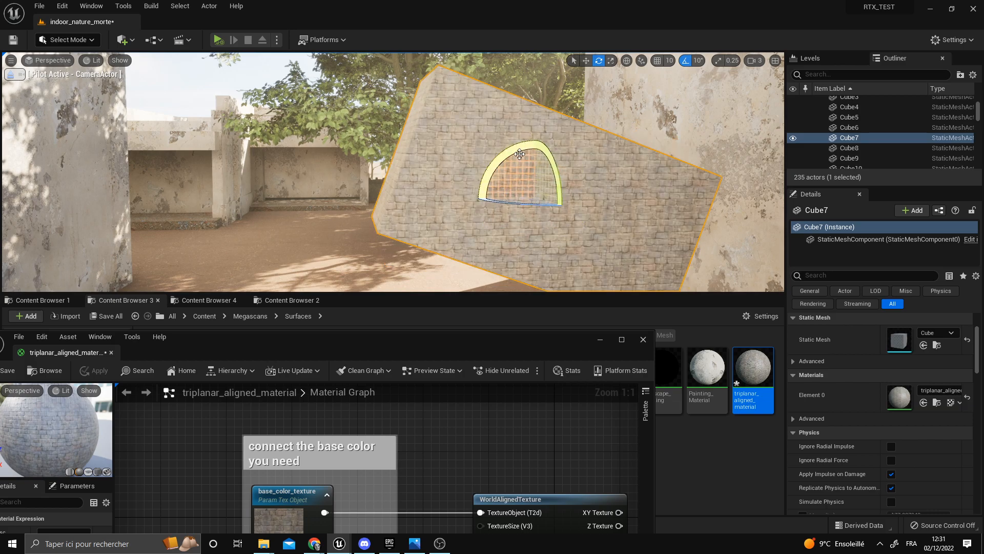
{"action": "key", "text": "ctrl+z"}
{"action": "key", "text": "ctrl+z"}
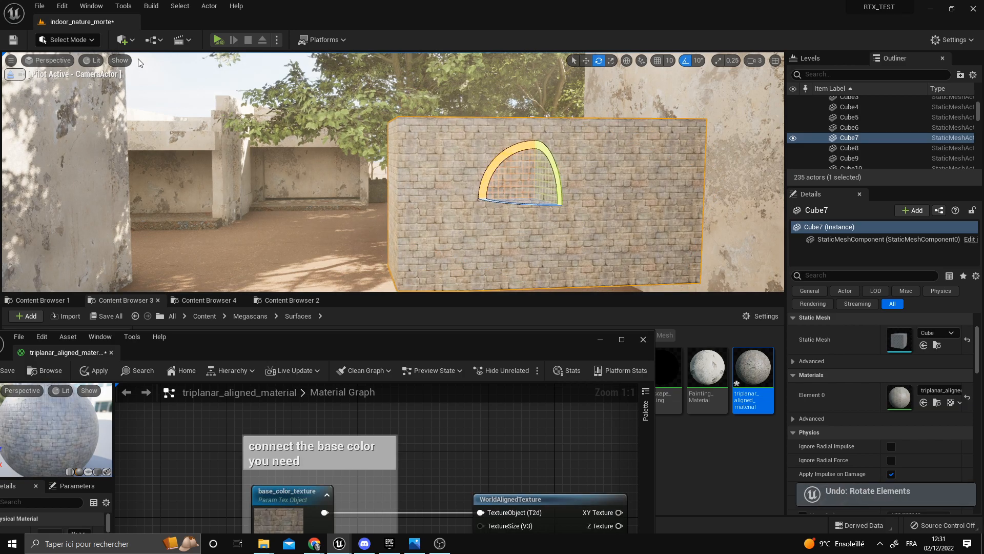
Add a Cylinder to the level in front of the walls and scale it up
{"action": "left_click", "coordinate": [122, 40]}
{"action": "mouse_move", "coordinate": [164, 145]}
{"action": "left_click_drag", "start_coordinate": [263, 173], "coordinate": [401, 277]}
{"action": "key", "text": "r"}
{"action": "left_click_drag", "start_coordinate": [400, 243], "coordinate": [437, 259]}
Maximize the level editor window again and assign triplanar_aligned_material to the cylinder
{"action": "left_click_drag", "start_coordinate": [753, 368], "coordinate": [549, 369]}
{"action": "double_click", "coordinate": [574, 4]}
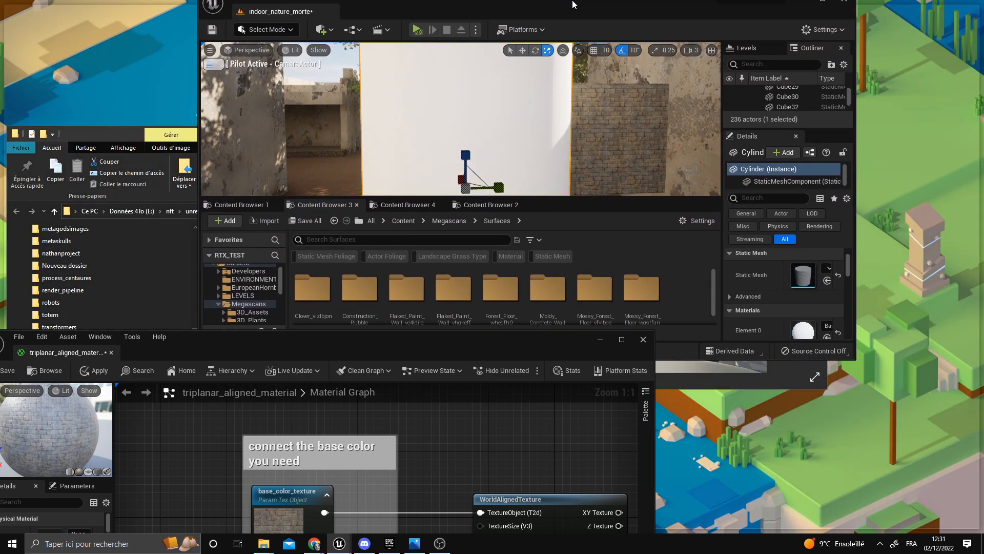
{"action": "left_click_drag", "start_coordinate": [753, 368], "coordinate": [505, 212]}
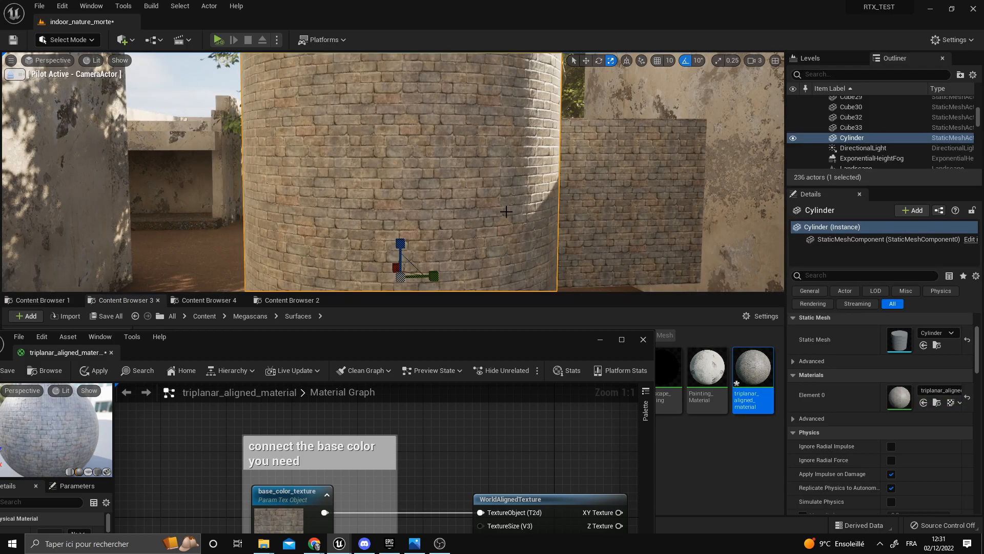
Move the cylinder sideways along its Y axis and inspect the brick pattern up close where it meets Cube7
{"action": "key", "text": "w"}
{"action": "left_click_drag", "start_coordinate": [435, 276], "coordinate": [353, 272]}
{"action": "right_click_drag", "start_coordinate": [352, 271], "coordinate": [281, 167]}
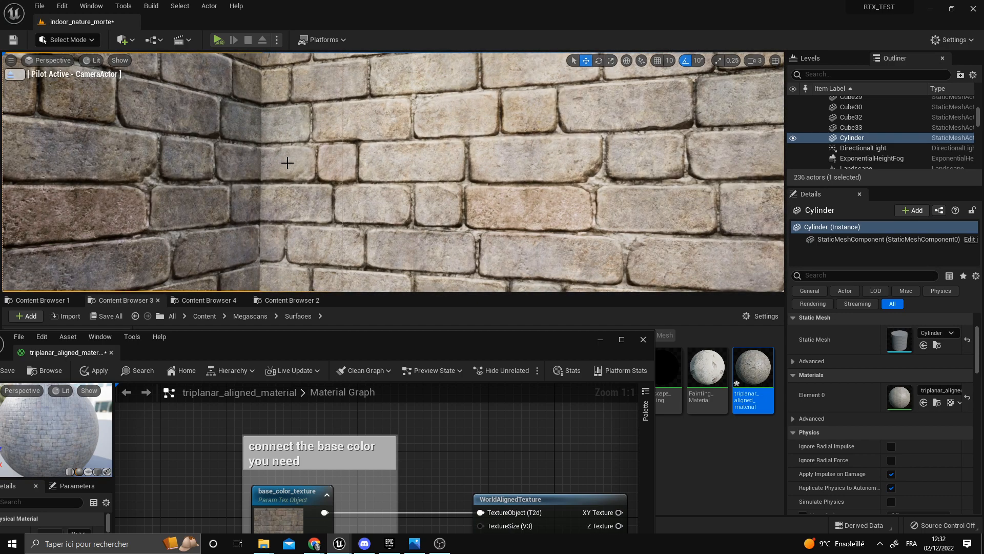
{"action": "scroll", "coordinate": [340, 154], "scroll_direction": "down", "scroll_amount": 10}
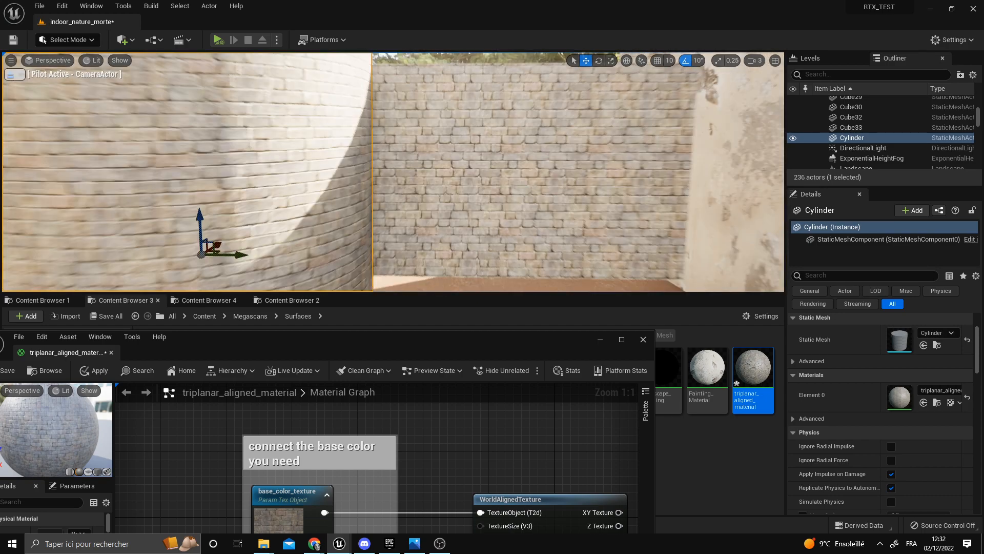
Feed Base Color and Normal from the Z Texture outputs of the WorldAlignedTexture nodes and apply the material
{"action": "left_click", "coordinate": [520, 230]}
{"action": "left_click_drag", "start_coordinate": [494, 337], "coordinate": [624, 143]}
{"action": "right_click_drag", "start_coordinate": [748, 313], "coordinate": [654, 263]}
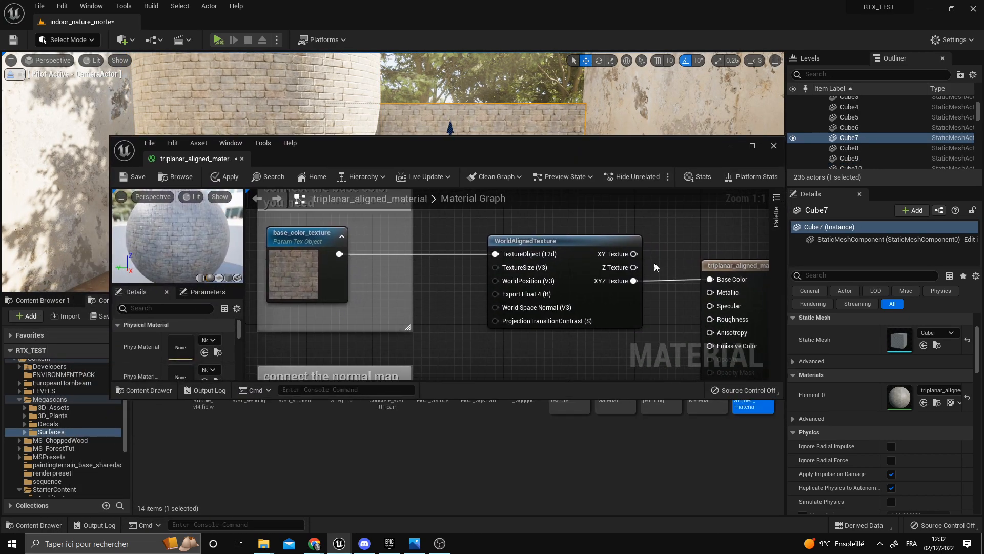
{"action": "left_click_drag", "start_coordinate": [635, 267], "coordinate": [709, 281]}
{"action": "right_click_drag", "start_coordinate": [673, 328], "coordinate": [643, 173]}
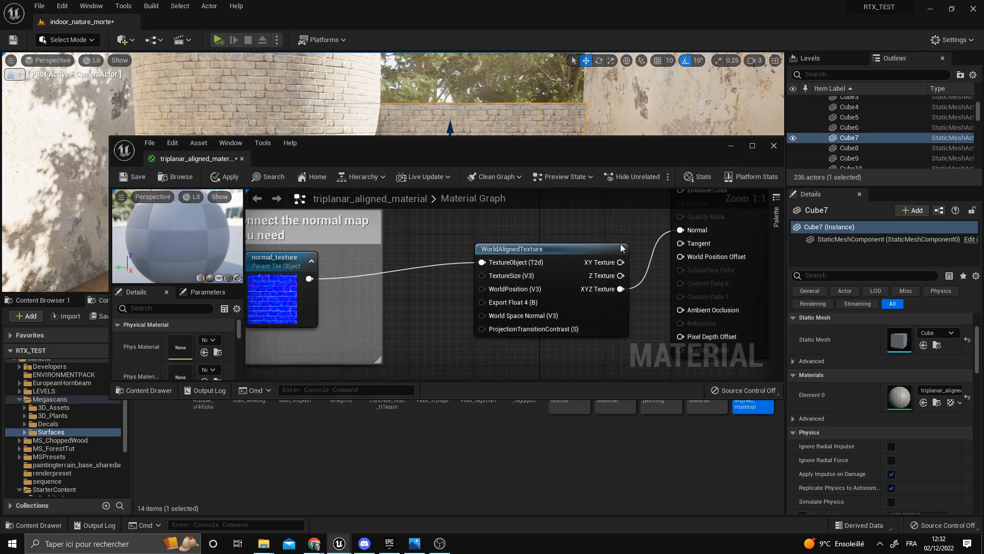
{"action": "left_click_drag", "start_coordinate": [620, 275], "coordinate": [680, 229]}
{"action": "left_click", "coordinate": [232, 180]}
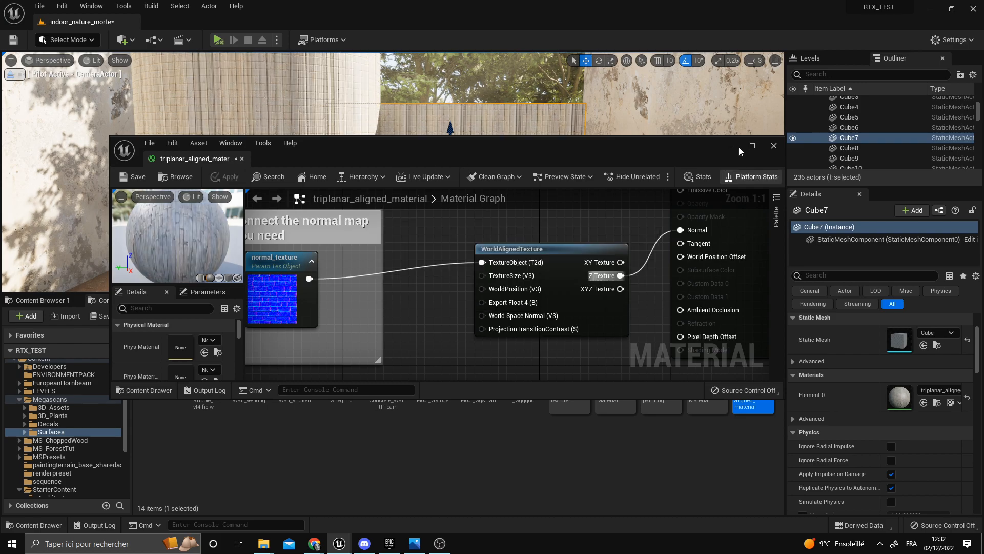
Examine the Z-only projection on the sides and top of Cube7, and reopen triplanar_aligned_material
{"action": "left_click", "coordinate": [774, 145]}
{"action": "right_click_drag", "start_coordinate": [522, 171], "coordinate": [523, 171]}
{"action": "right_click_drag", "start_coordinate": [456, 143], "coordinate": [455, 142]}
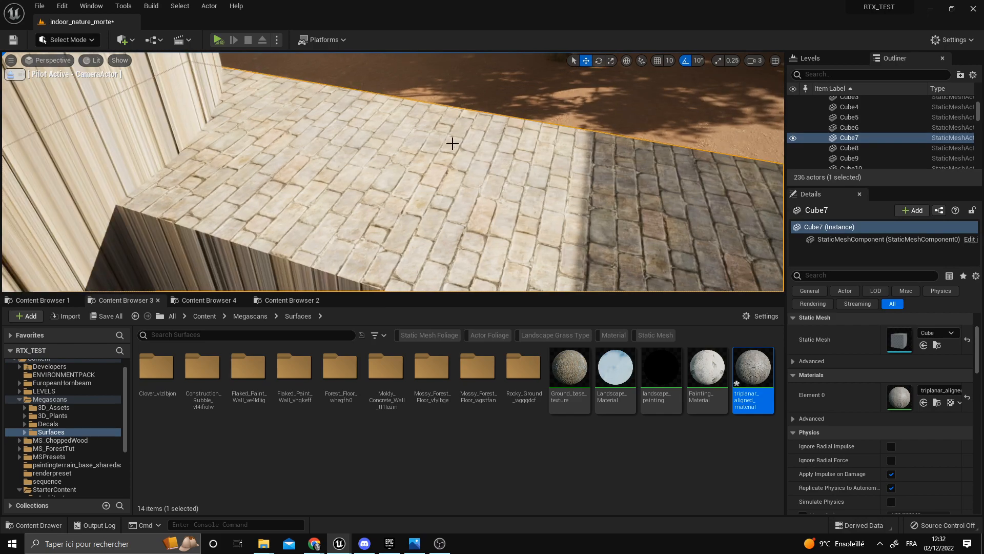
{"action": "right_click_drag", "start_coordinate": [521, 286], "coordinate": [522, 285]}
{"action": "double_click", "coordinate": [752, 373]}
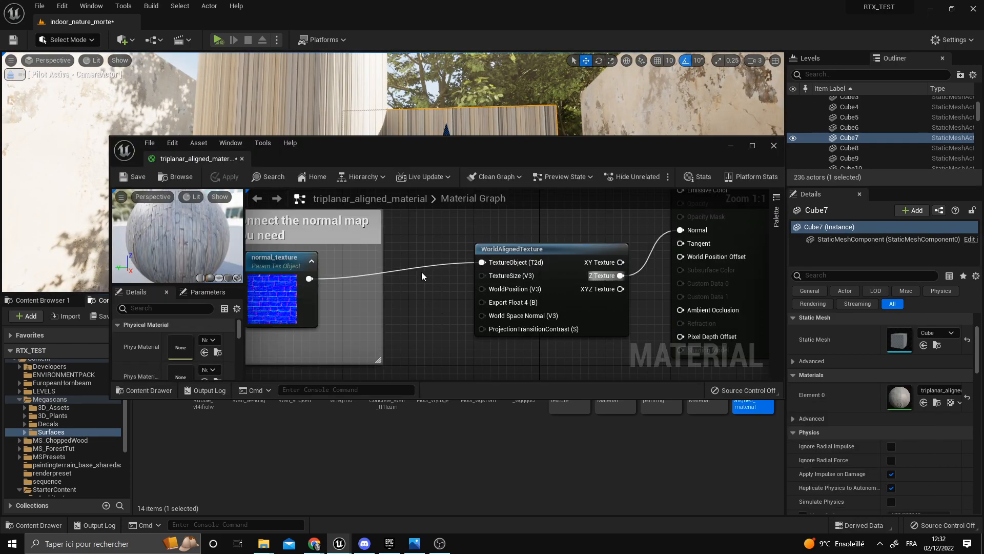
Reconnect the XYZ Texture outputs to Normal and Base Color and apply the material
{"action": "left_click_drag", "start_coordinate": [621, 289], "coordinate": [684, 234]}
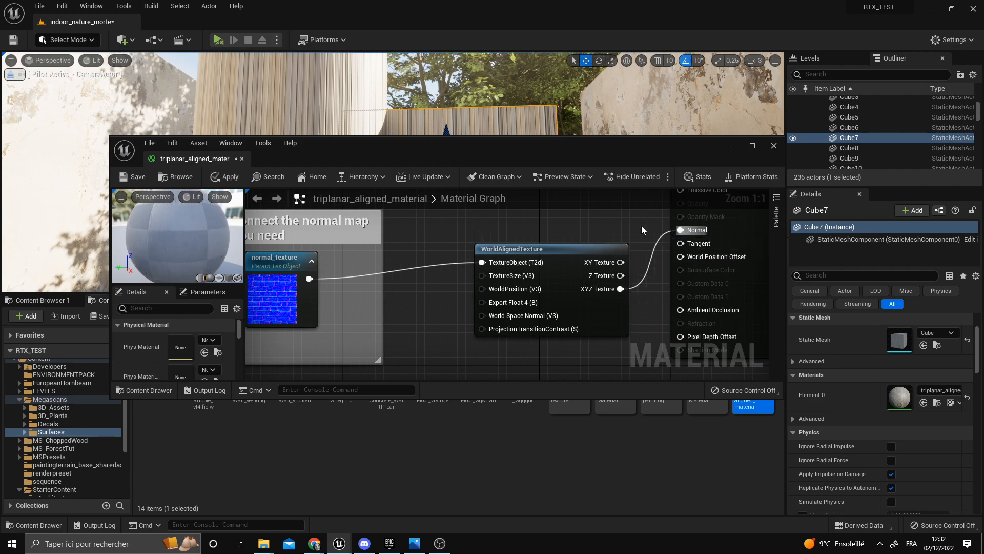
{"action": "right_click_drag", "start_coordinate": [639, 228], "coordinate": [620, 347]}
{"action": "left_click_drag", "start_coordinate": [581, 247], "coordinate": [658, 246]}
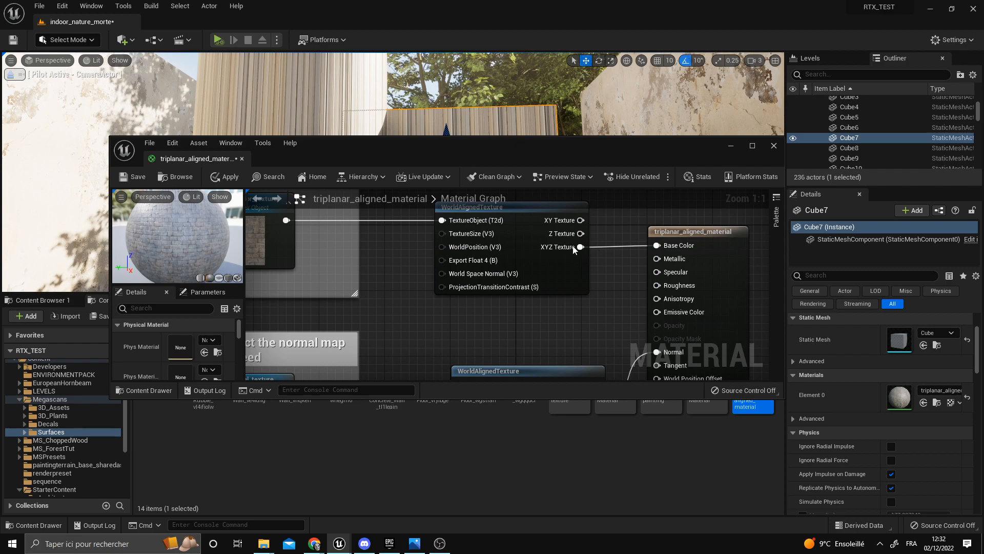
{"action": "left_click", "coordinate": [225, 177]}
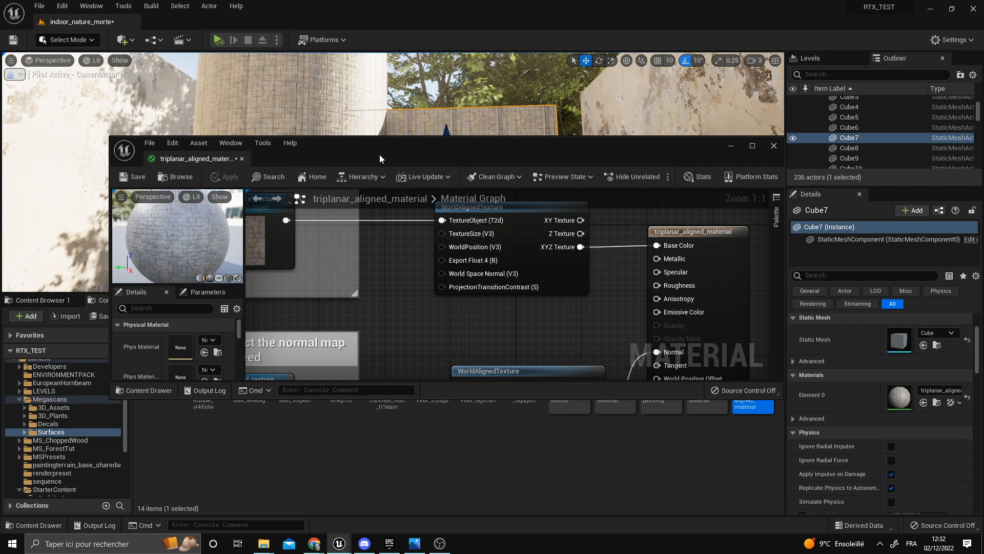
Save triplanar_aligned_material and view the brick pattern on the cylinder and Cube7 with the editor window moved aside
{"action": "left_click_drag", "start_coordinate": [331, 159], "coordinate": [490, 270]}
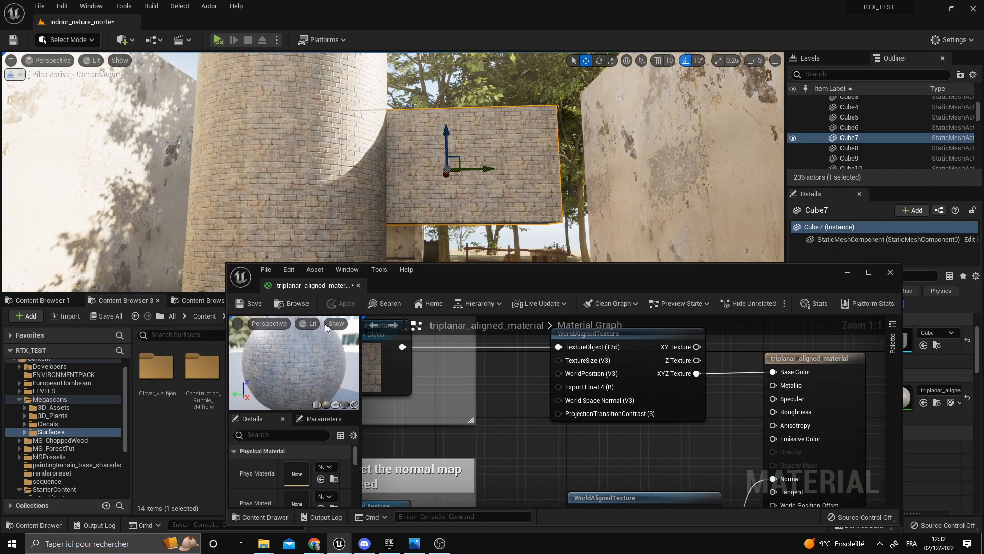
{"action": "left_click", "coordinate": [247, 303]}
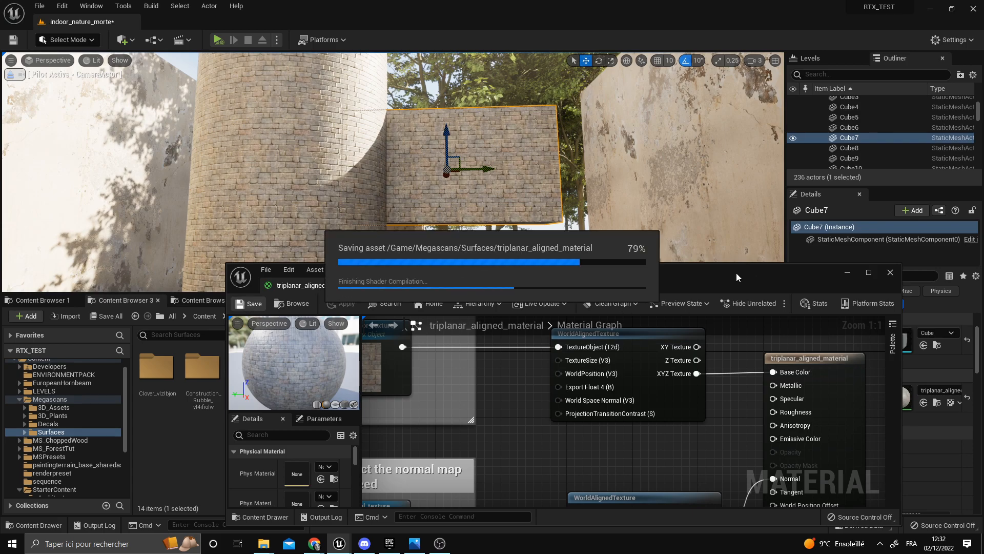
{"action": "left_click_drag", "start_coordinate": [696, 273], "coordinate": [619, 171]}
{"action": "scroll", "coordinate": [496, 316], "scroll_direction": "down", "scroll_amount": 1}
{"action": "scroll", "coordinate": [497, 315], "scroll_direction": "down", "scroll_amount": 1}
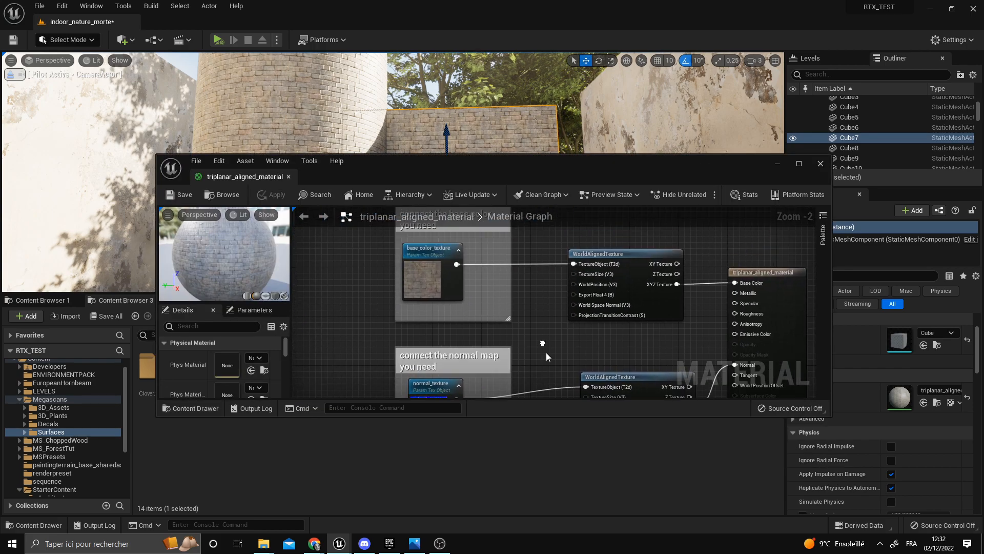
{"action": "left_click_drag", "start_coordinate": [500, 182], "coordinate": [527, 293]}
{"action": "mouse_move", "coordinate": [461, 169]}
{"action": "right_mouse_down"}
{"action": "mouse_move", "coordinate": [477, 146]}
{"action": "mouse_move", "coordinate": [456, 169]}
{"action": "mouse_move", "coordinate": [464, 166]}
{"action": "right_mouse_up"}
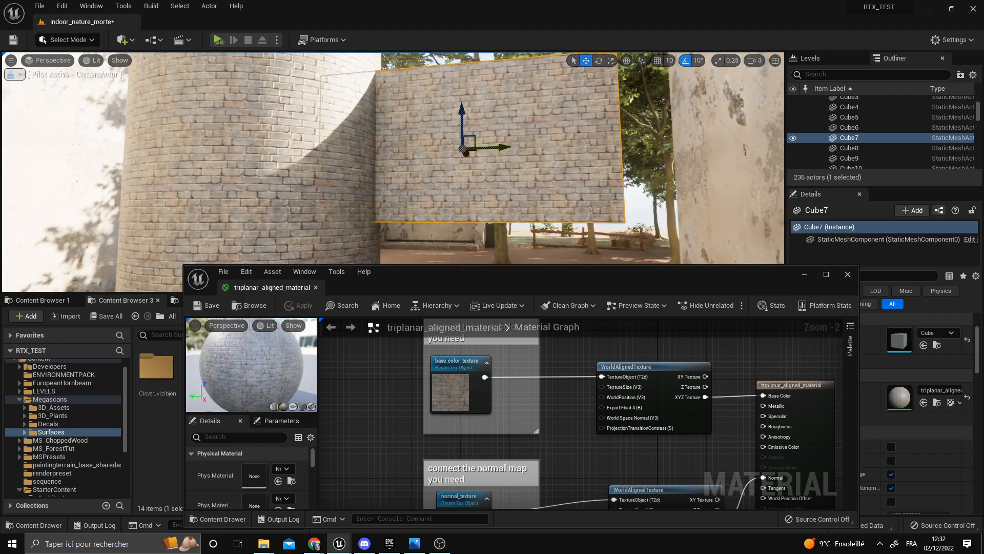
Promote the material's Metallic input to a parameter
{"action": "right_click_drag", "start_coordinate": [716, 447], "coordinate": [577, 392]}
{"action": "scroll", "coordinate": [576, 392], "scroll_direction": "up", "scroll_amount": 1}
{"action": "left_click", "coordinate": [644, 430]}
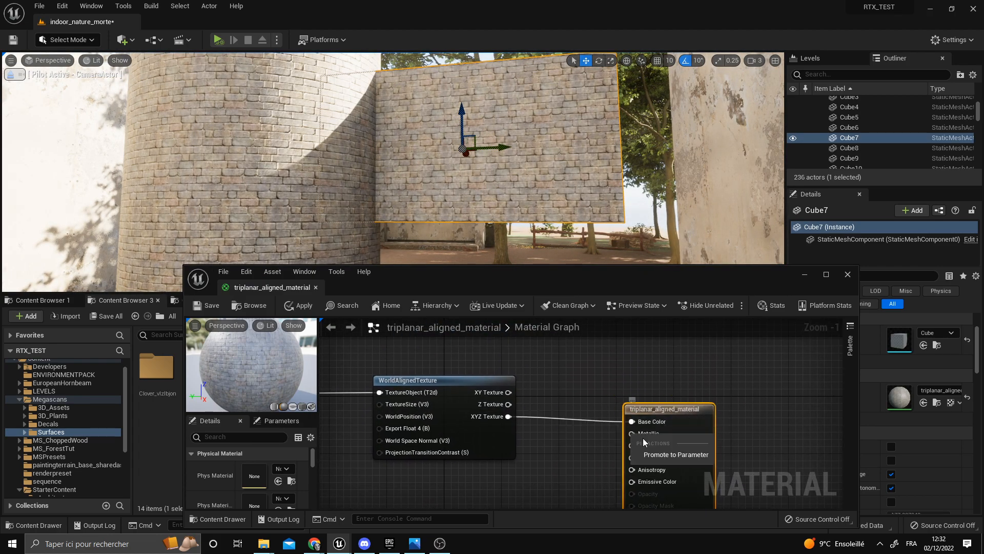
{"action": "right_click", "coordinate": [632, 433]}
{"action": "left_click", "coordinate": [635, 450]}
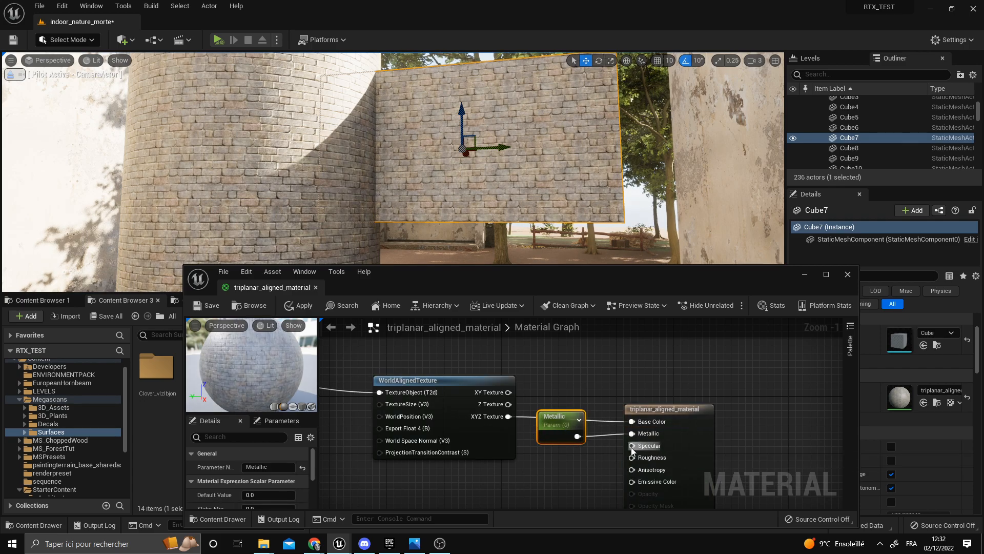
Promote the Roughness input to a parameter with default value 1, placing its node below Metallic
{"action": "right_click", "coordinate": [635, 447]}
{"action": "right_click", "coordinate": [639, 461]}
{"action": "left_click", "coordinate": [679, 480]}
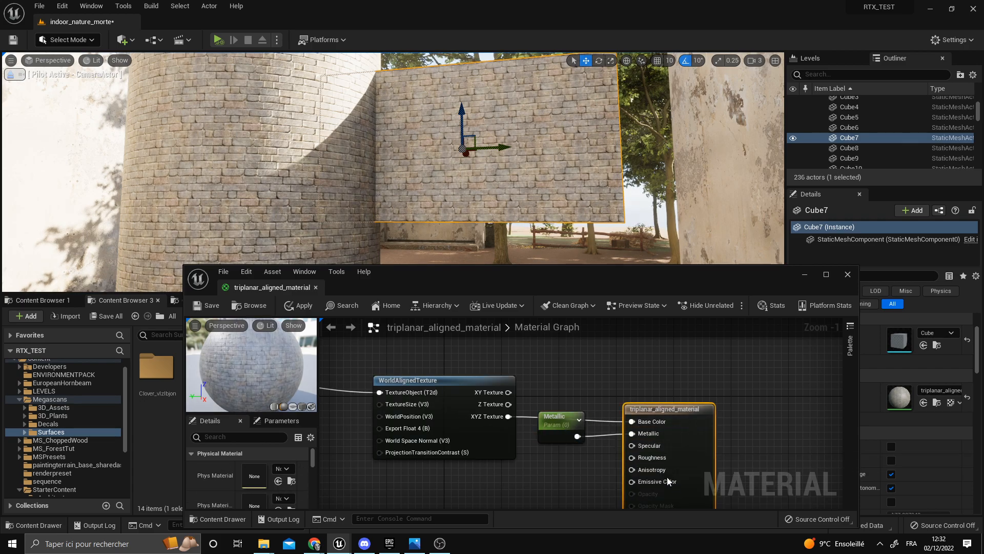
{"action": "left_click_drag", "start_coordinate": [605, 410], "coordinate": [436, 452]}
{"action": "left_click", "coordinate": [259, 495]}
{"action": "type", "text": "1"}
{"action": "key", "text": "Return"}
{"action": "left_click", "coordinate": [301, 306]}
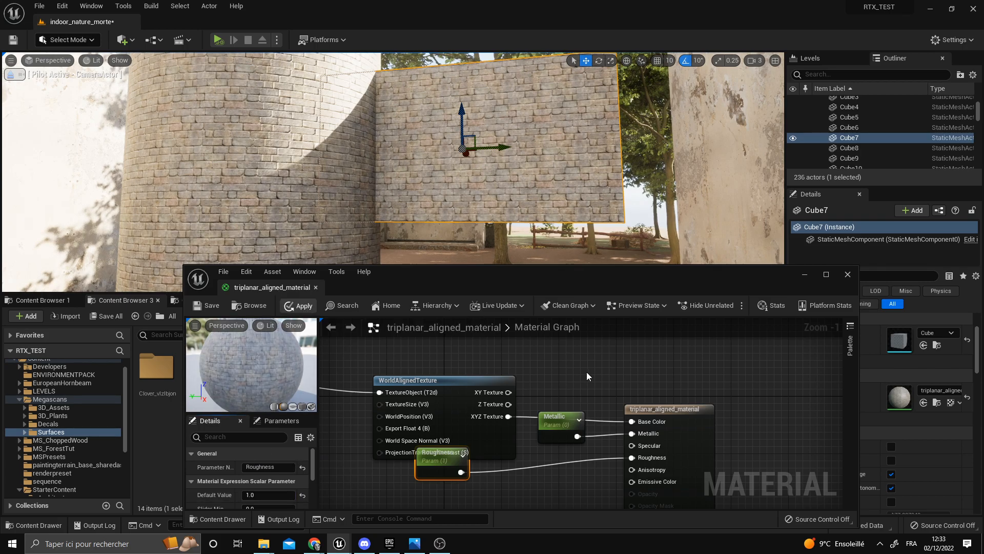
{"action": "left_click_drag", "start_coordinate": [439, 452], "coordinate": [544, 460]}
Move the base color comment box with its base_color_texture node farther away from the WorldAlignedTexture node
{"action": "scroll", "coordinate": [631, 359], "scroll_direction": "down", "scroll_amount": 1}
{"action": "right_click_drag", "start_coordinate": [631, 355], "coordinate": [782, 410]}
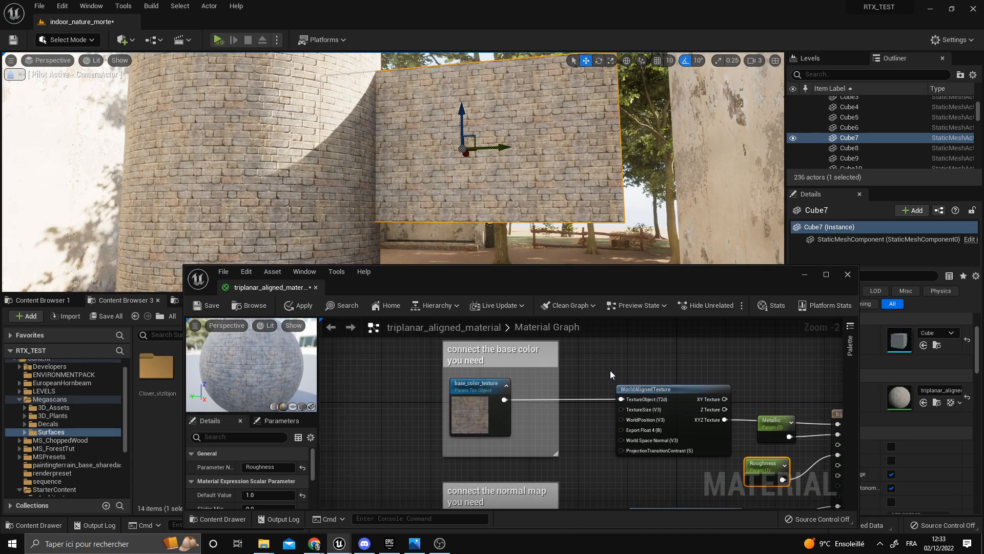
{"action": "scroll", "coordinate": [604, 375], "scroll_direction": "down", "scroll_amount": 2}
{"action": "left_click_drag", "start_coordinate": [466, 492], "coordinate": [523, 451]}
{"action": "right_click_drag", "start_coordinate": [472, 384], "coordinate": [476, 476]}
{"action": "left_click_drag", "start_coordinate": [477, 476], "coordinate": [575, 339]}
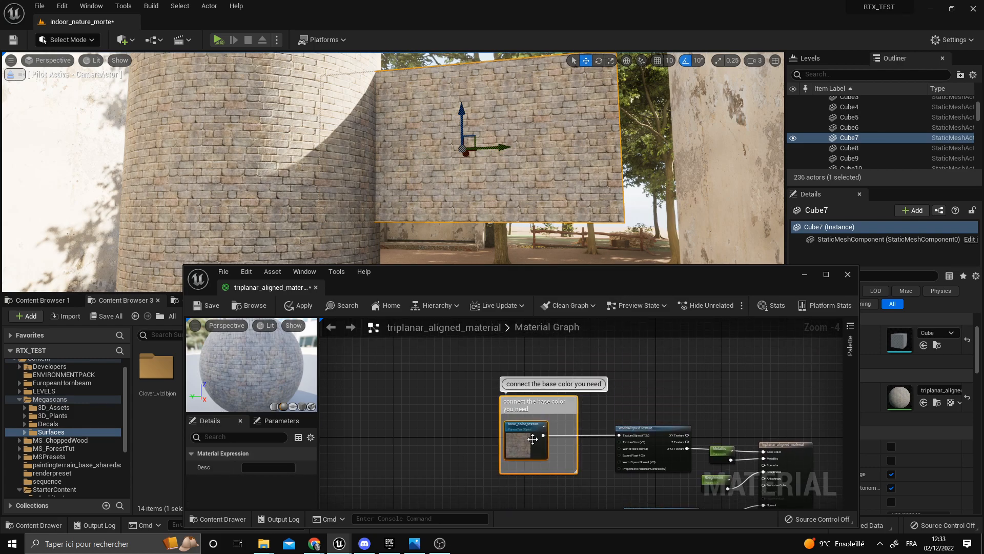
{"action": "left_click_drag", "start_coordinate": [533, 436], "coordinate": [454, 428]}
{"action": "right_click_drag", "start_coordinate": [591, 400], "coordinate": [571, 366]}
{"action": "scroll", "coordinate": [556, 411], "scroll_direction": "up", "scroll_amount": 4}
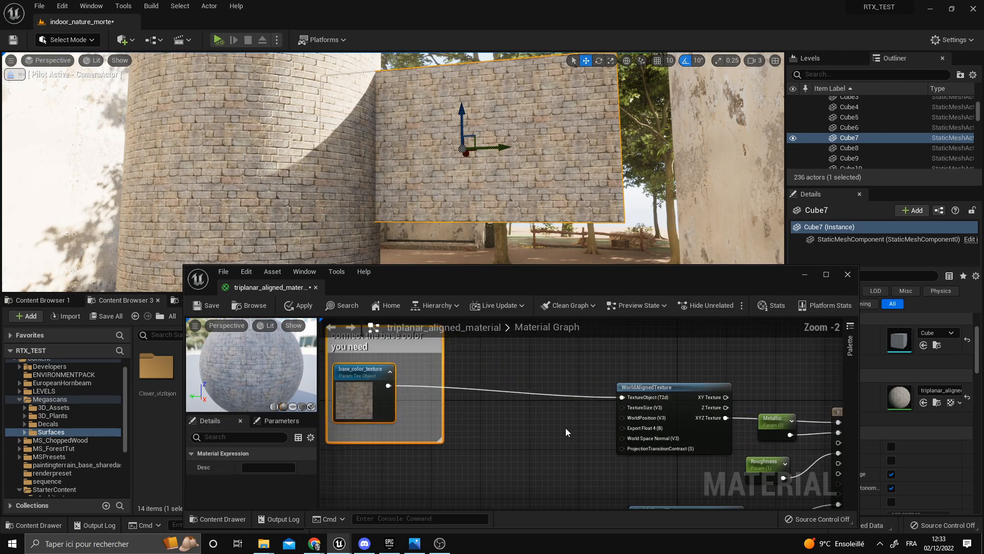
{"action": "left_click", "coordinate": [543, 407]}
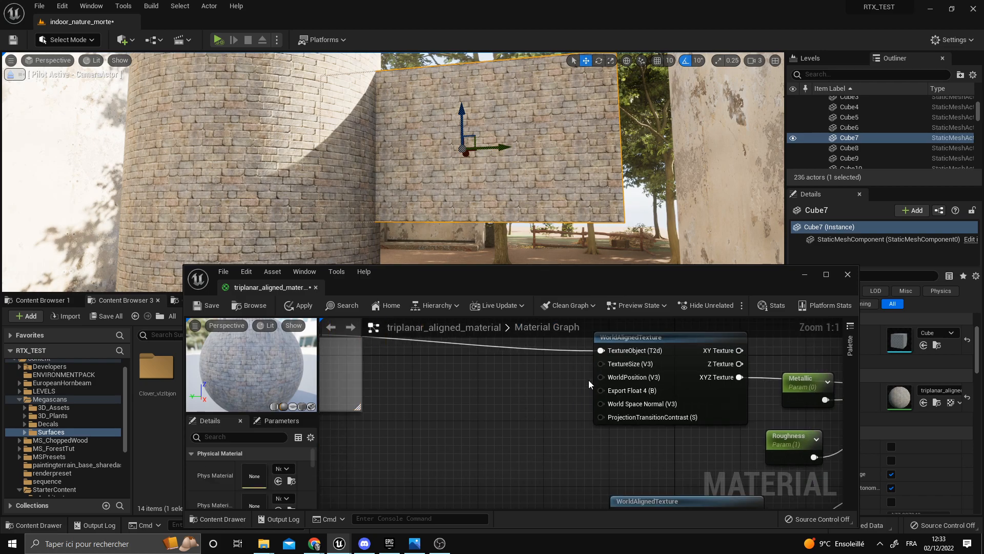
Promote the base color WorldAlignedTexture's TextureSize input to a parameter and place its node clear of the function node
{"action": "right_click", "coordinate": [604, 365]}
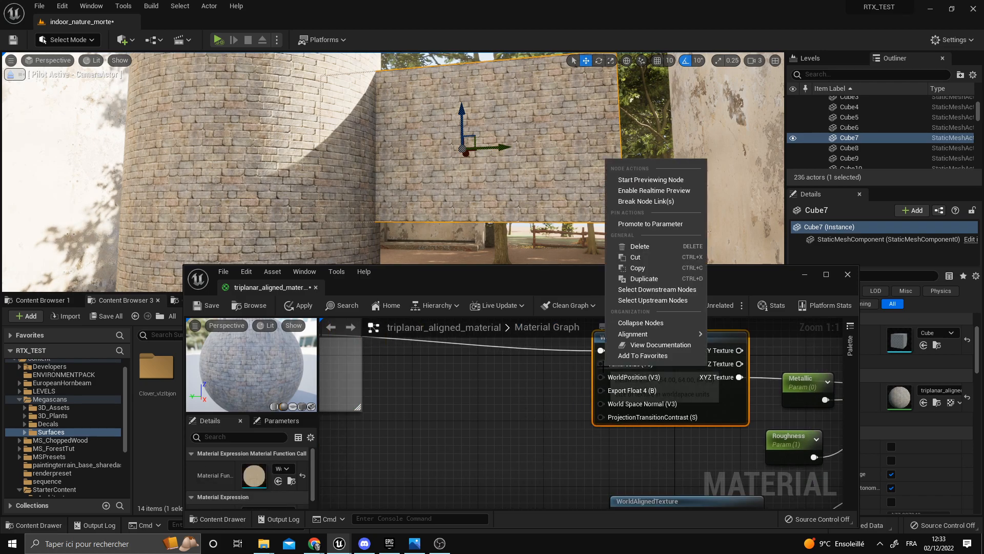
{"action": "left_click", "coordinate": [645, 224]}
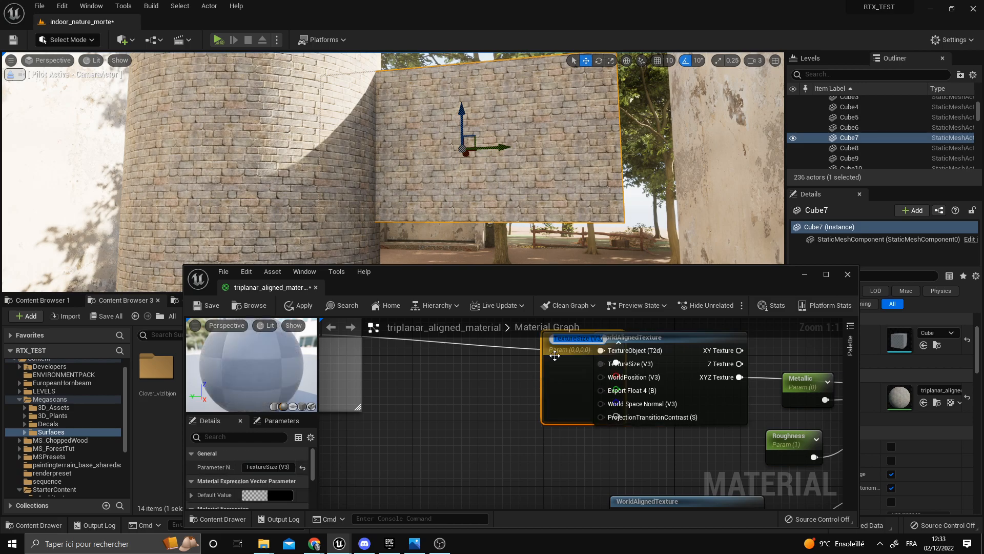
{"action": "left_click_drag", "start_coordinate": [483, 391], "coordinate": [424, 407]}
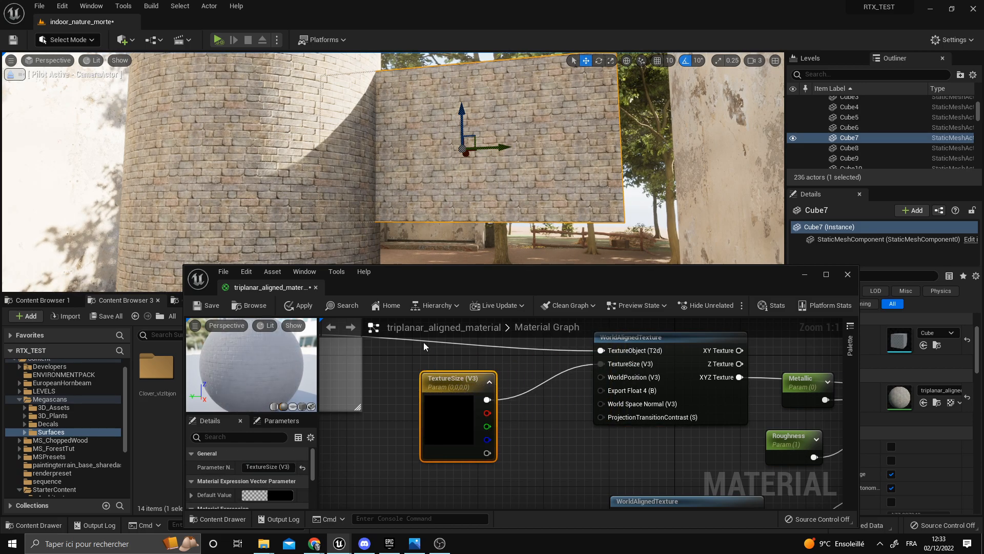
{"action": "left_click_drag", "start_coordinate": [453, 281], "coordinate": [435, 192]}
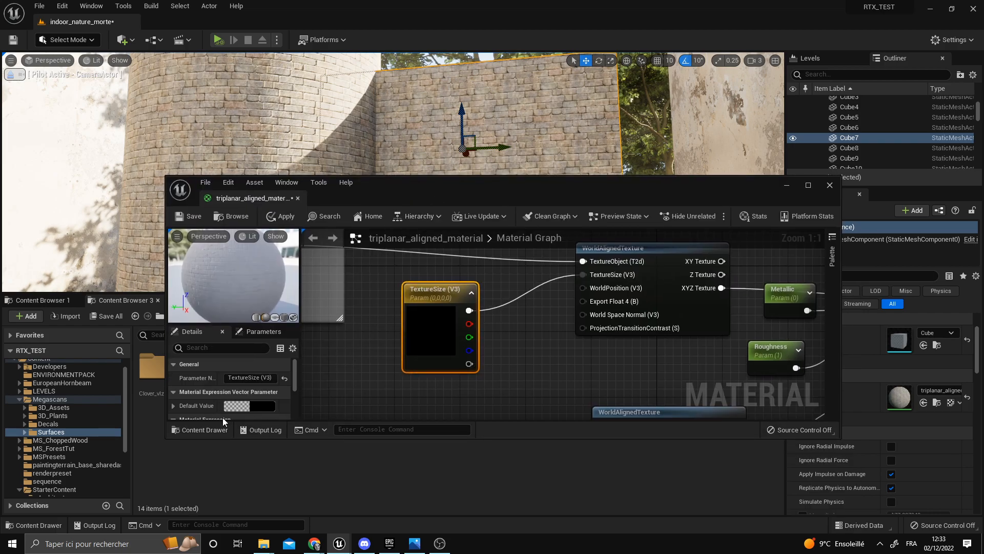
Check the color channels of the TextureSize parameter's default value and delete the parameter node
{"action": "left_click", "coordinate": [257, 408]}
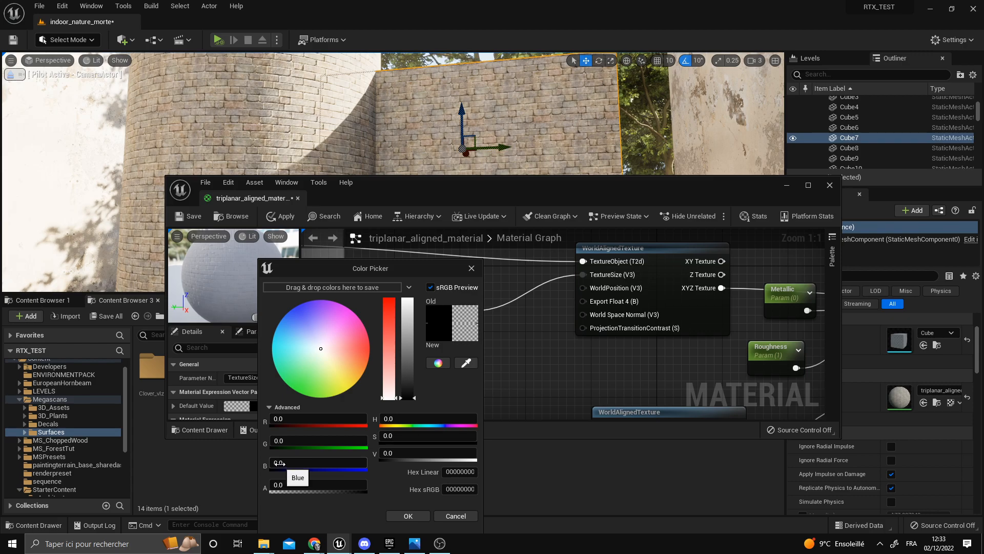
{"action": "left_click", "coordinate": [448, 512]}
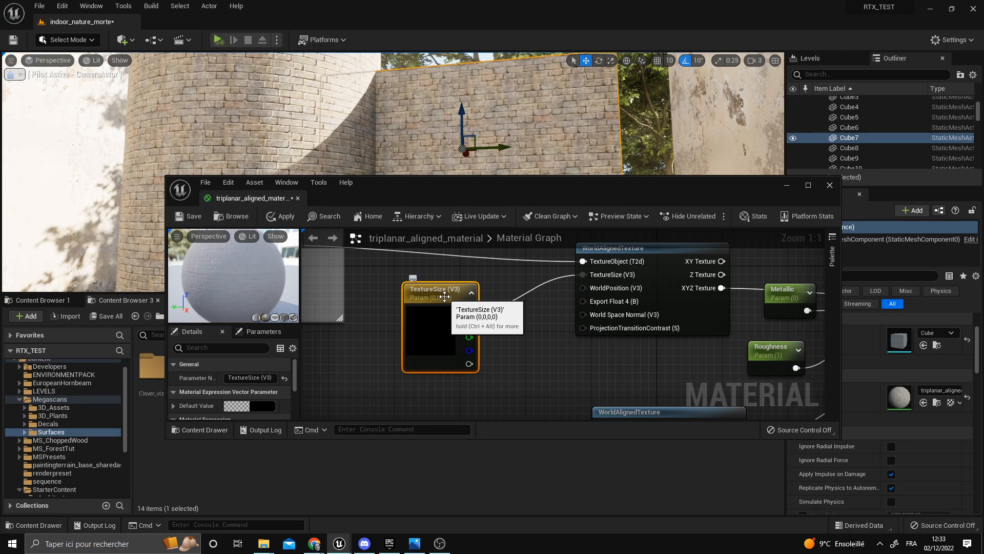
{"action": "key", "text": "Delete"}
Add a scalar parameter named texture_size with default value 400 between the texture nodes and the WorldAlignedTexture nodes
{"action": "right_click_drag", "start_coordinate": [444, 296], "coordinate": [467, 301]}
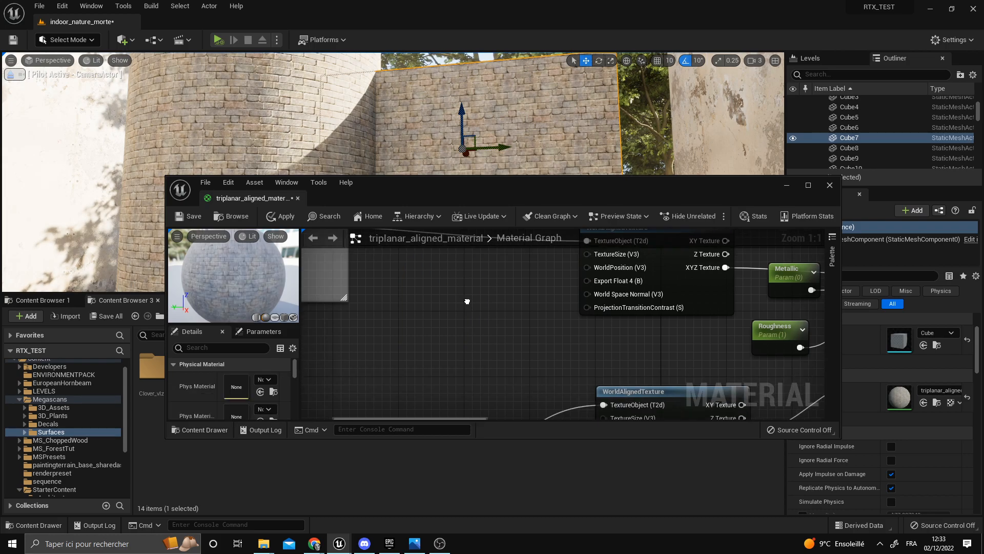
{"action": "right_click", "coordinate": [445, 322]}
{"action": "right_click", "coordinate": [438, 324]}
{"action": "right_click", "coordinate": [436, 324]}
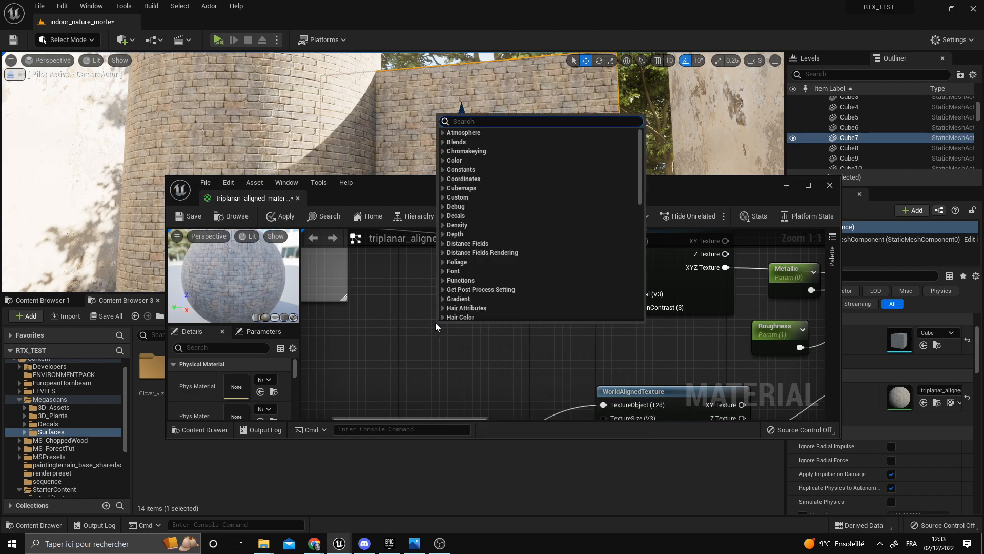
{"action": "right_click_drag", "start_coordinate": [435, 326], "coordinate": [408, 325]}
{"action": "right_click", "coordinate": [424, 318]}
{"action": "type", "text": "scalar"}
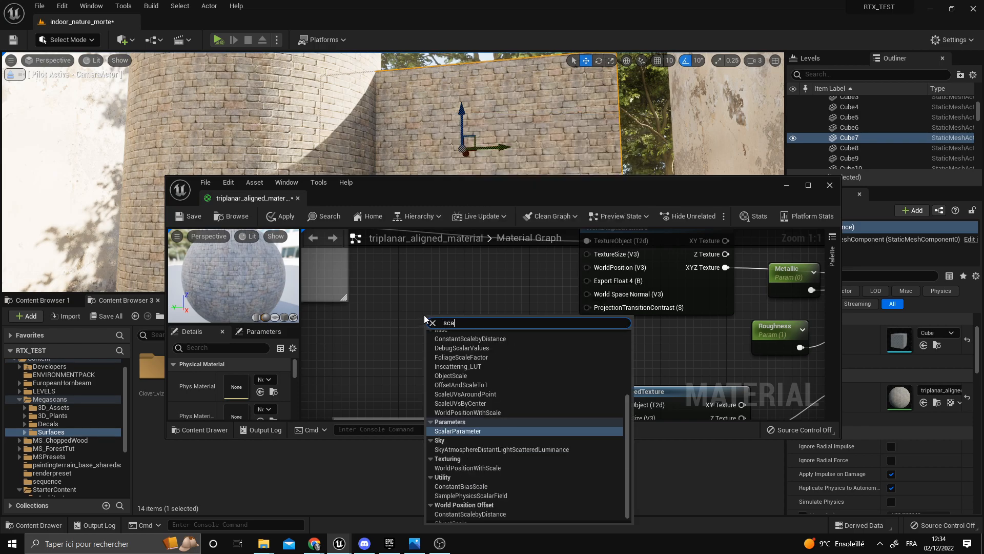
{"action": "left_click", "coordinate": [361, 292]}
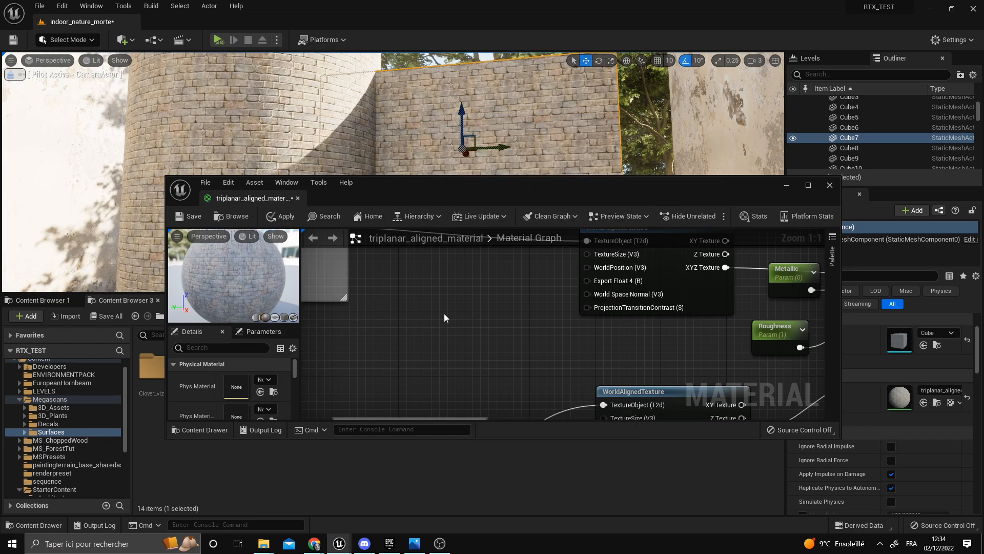
{"action": "left_click", "coordinate": [444, 313]}
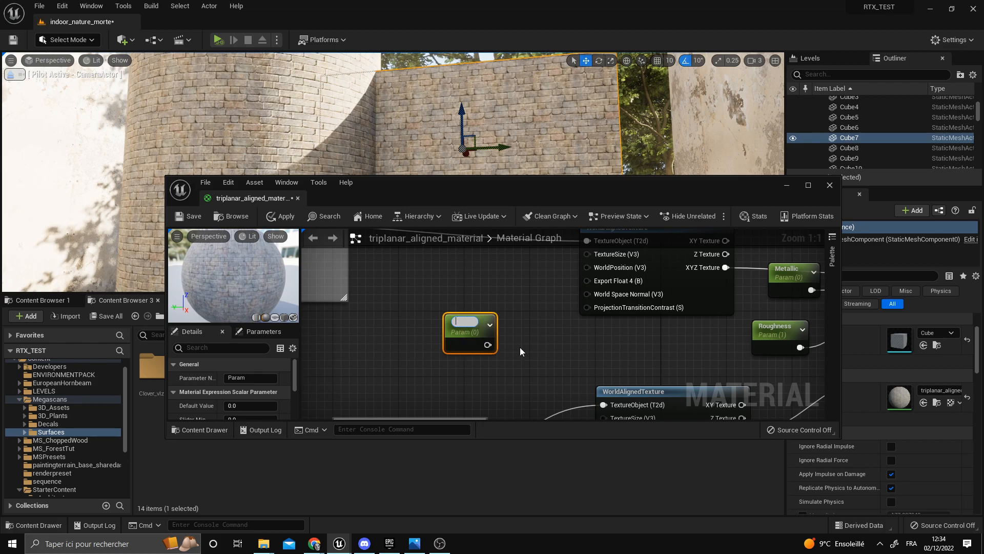
{"action": "type", "text": "texture_size"}
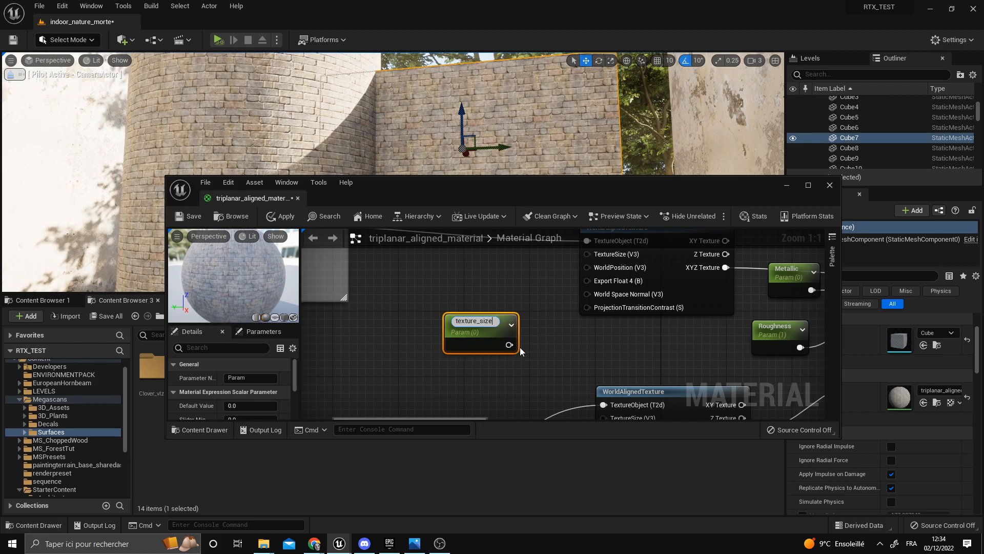
{"action": "key", "text": "Return"}
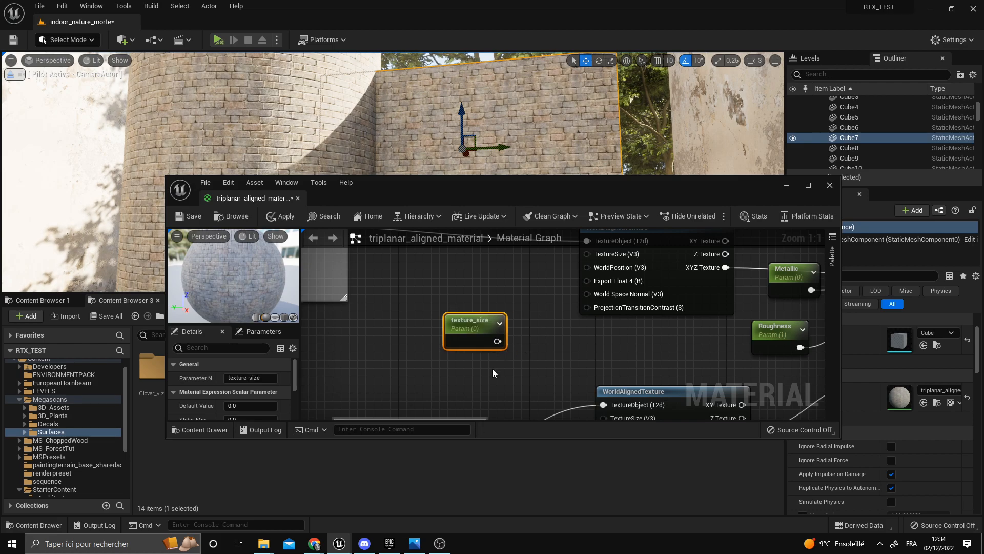
{"action": "left_click", "coordinate": [254, 406]}
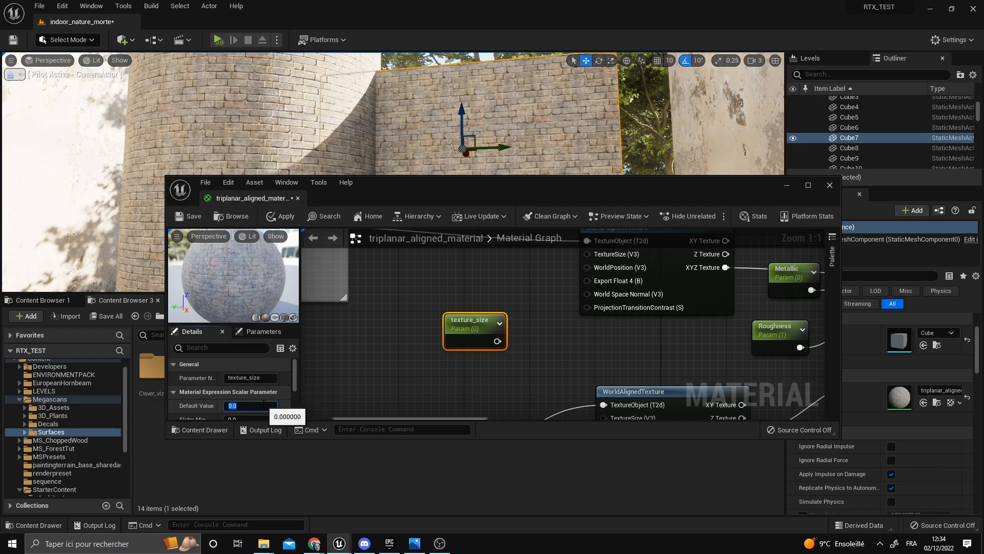
Examine the base_color_texture and normal_texture parameter nodes in the material graph
{"action": "right_click_drag", "start_coordinate": [486, 169], "coordinate": [457, 171]}
{"action": "right_click_drag", "start_coordinate": [551, 315], "coordinate": [607, 388]}
{"action": "scroll", "coordinate": [526, 343], "scroll_direction": "down", "scroll_amount": 2}
{"action": "scroll", "coordinate": [606, 388], "scroll_direction": "down", "scroll_amount": 1}
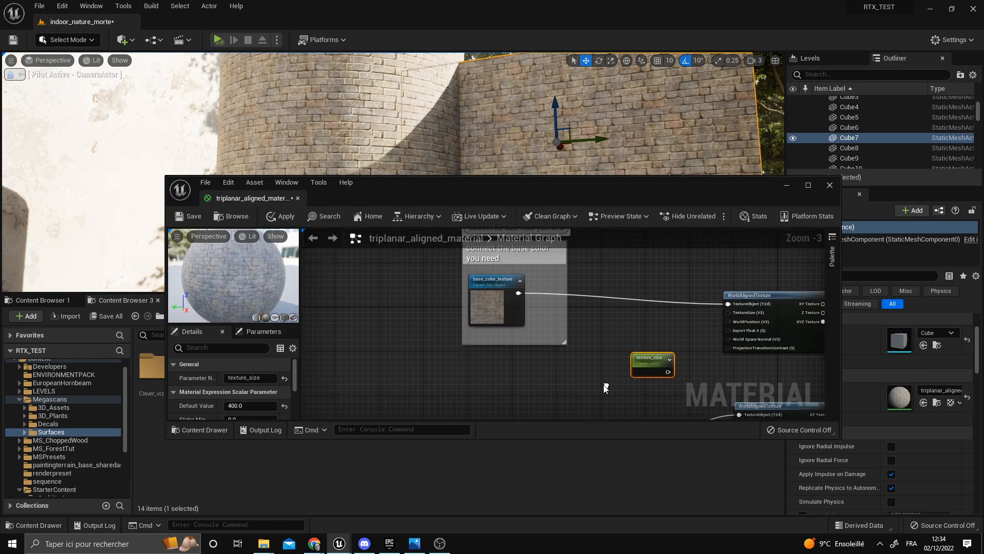
{"action": "left_click", "coordinate": [508, 305]}
{"action": "scroll", "coordinate": [507, 305], "scroll_direction": "up", "scroll_amount": 2}
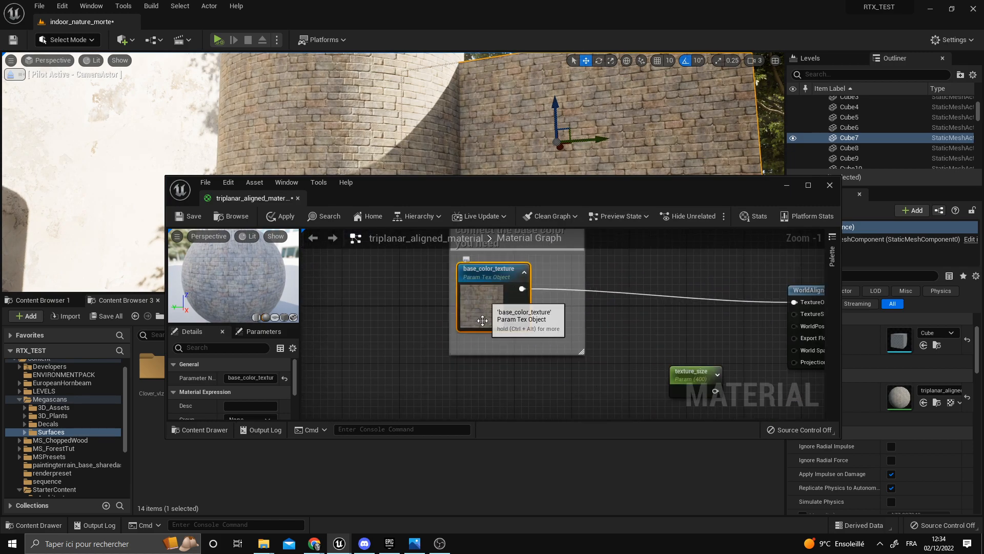
{"action": "right_click_drag", "start_coordinate": [618, 400], "coordinate": [485, 217]}
{"action": "left_click", "coordinate": [505, 314]}
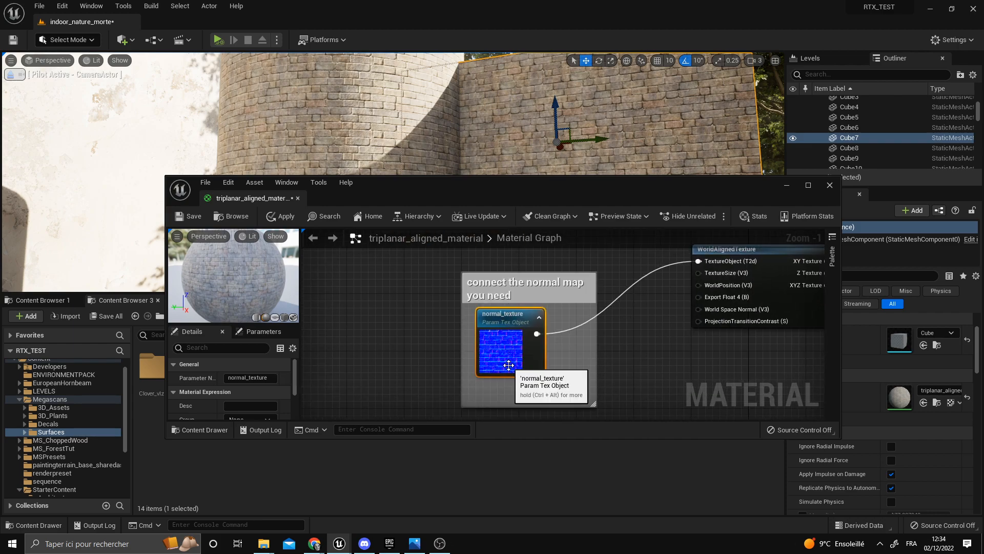
{"action": "right_click_drag", "start_coordinate": [467, 302], "coordinate": [403, 424]}
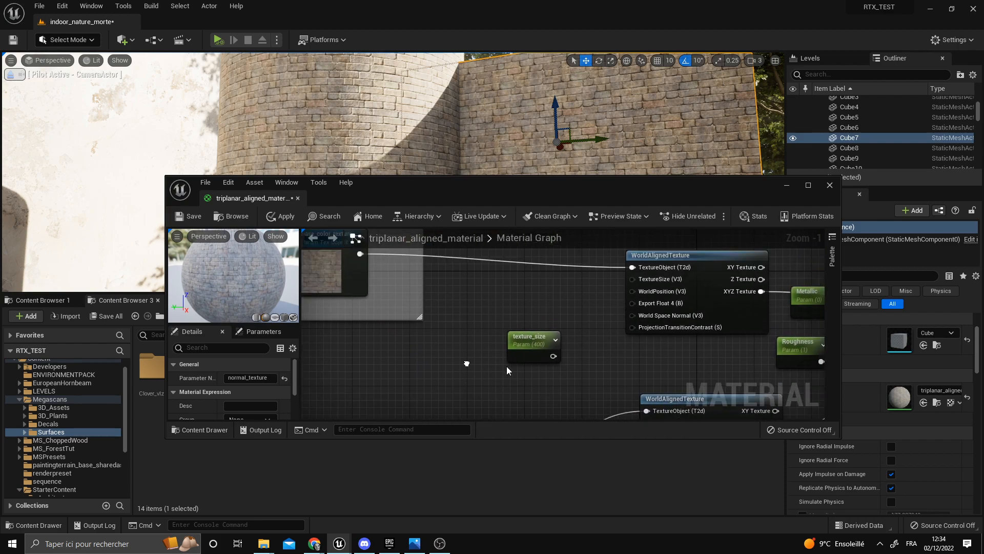
Connect texture_size to the TextureSize input of both WorldAlignedTexture nodes and maximize the material editor window
{"action": "left_click_drag", "start_coordinate": [557, 358], "coordinate": [635, 281]}
{"action": "right_click_drag", "start_coordinate": [596, 388], "coordinate": [552, 280]}
{"action": "left_click_drag", "start_coordinate": [593, 319], "coordinate": [606, 318]}
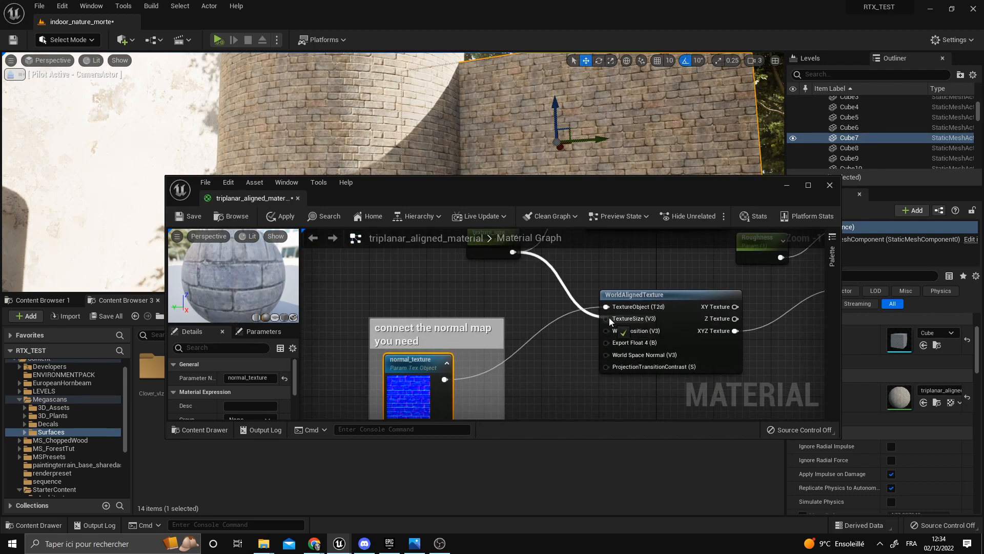
{"action": "double_click", "coordinate": [546, 189]}
{"action": "right_click_drag", "start_coordinate": [409, 181], "coordinate": [495, 328]}
{"action": "scroll", "coordinate": [488, 295], "scroll_direction": "up", "scroll_amount": 1}
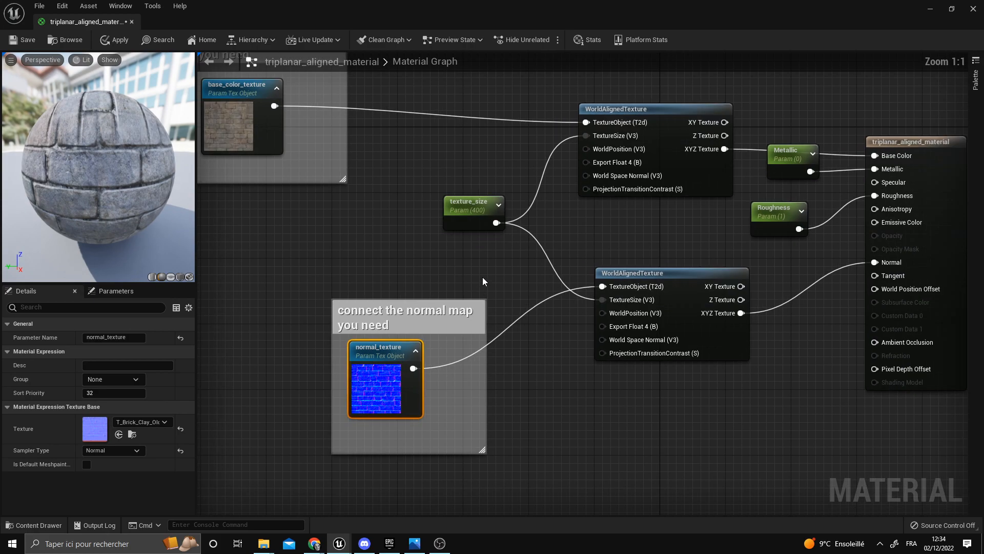
{"action": "left_click", "coordinate": [530, 237], "text": "alt"}
{"action": "left_click_drag", "start_coordinate": [587, 299], "coordinate": [607, 302]}
Set the texture_size parameter's default value to 2000
{"action": "left_click", "coordinate": [469, 205]}
{"action": "left_click", "coordinate": [97, 365]}
{"action": "type", "text": "2000"}
{"action": "key", "text": "Return"}
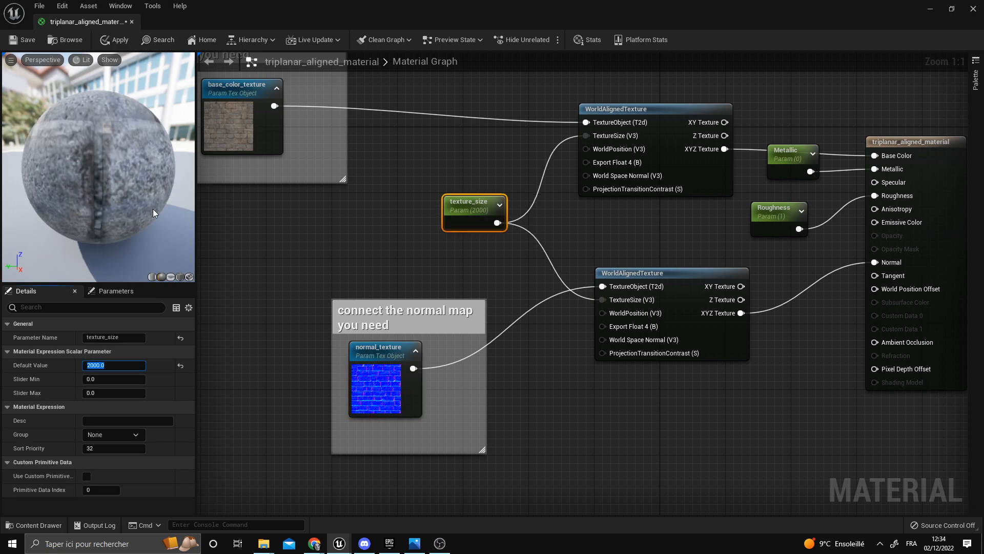
Set texture_size's default value to 400, apply the material, and move the editor window so the level's brick walls are visible
{"action": "type", "text": "400"}
{"action": "key", "text": "Return"}
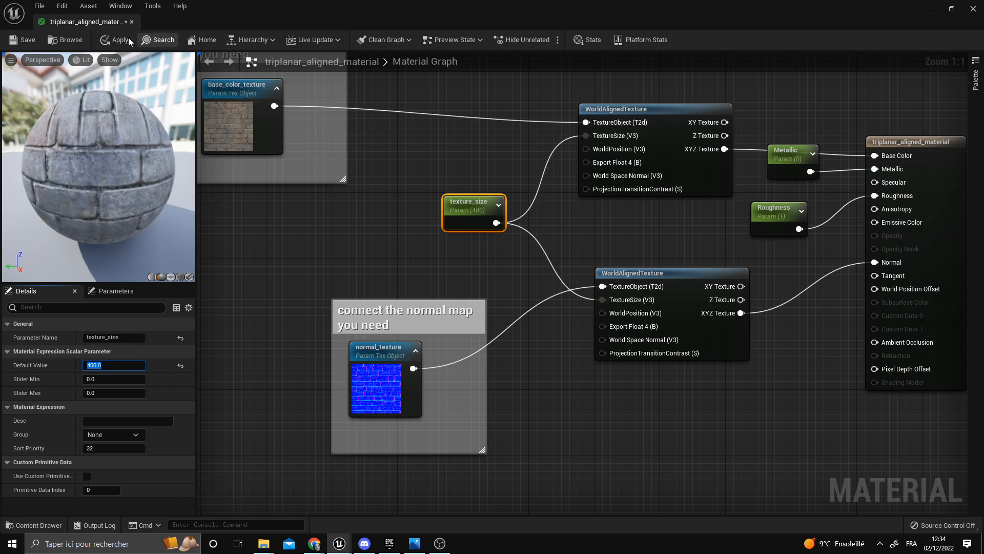
{"action": "left_click", "coordinate": [118, 40]}
{"action": "left_click_drag", "start_coordinate": [431, 11], "coordinate": [567, 294]}
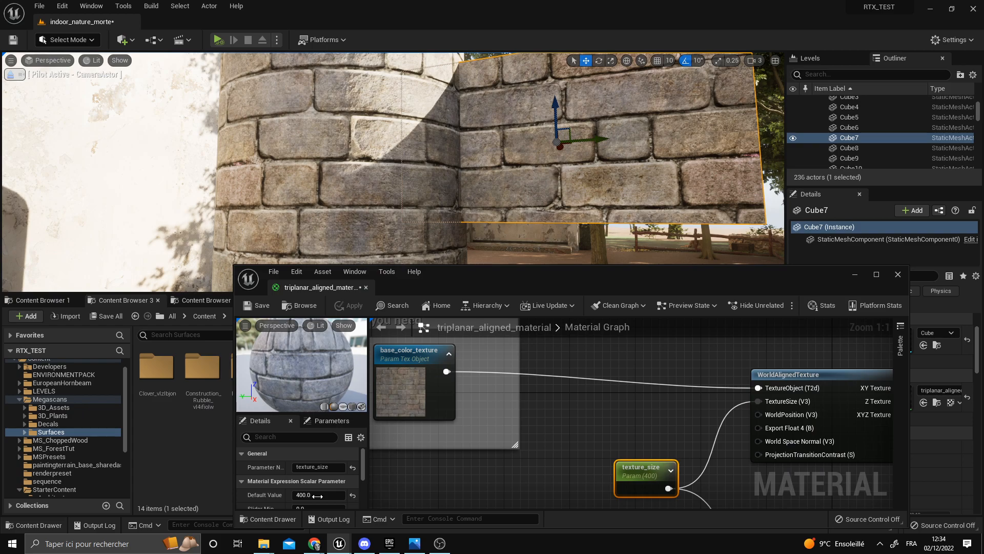
Set texture_size's default value to 100 and apply the material to the brick walls
{"action": "type", "text": "100"}
{"action": "key", "text": "Return"}
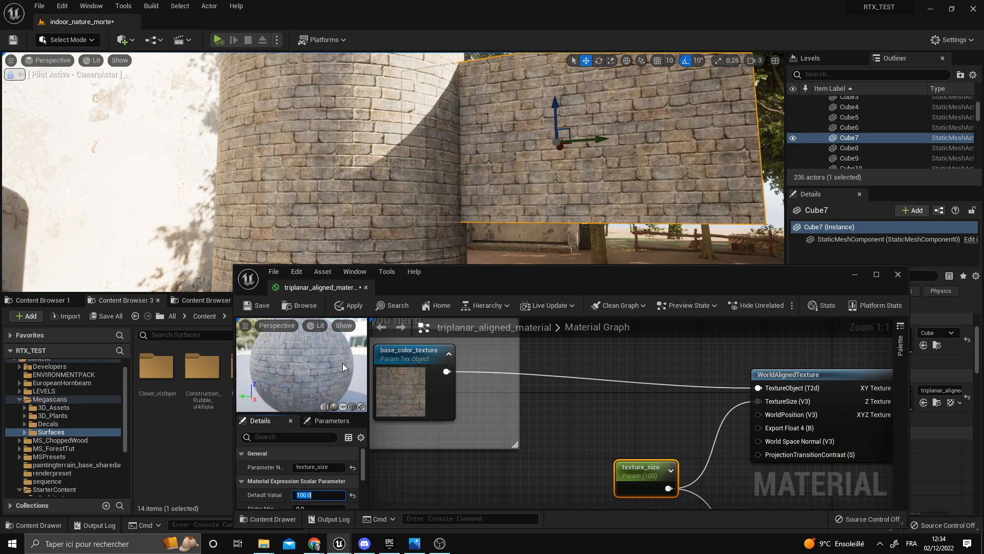
{"action": "left_click", "coordinate": [353, 304]}
{"action": "left_click_drag", "start_coordinate": [543, 279], "coordinate": [488, 215]}
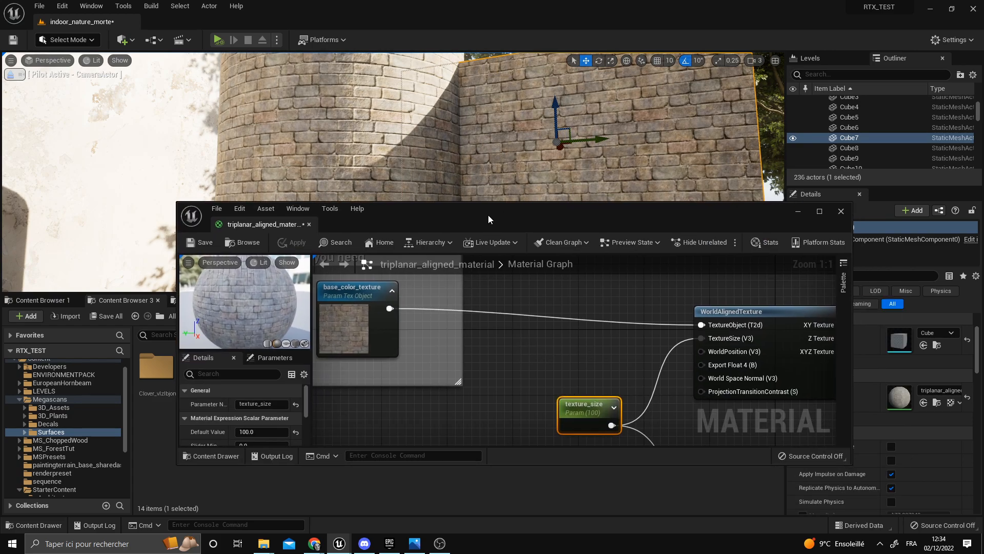
Add a second scalar parameter node just above the normal map comment box
{"action": "right_click_drag", "start_coordinate": [635, 441], "coordinate": [604, 371]}
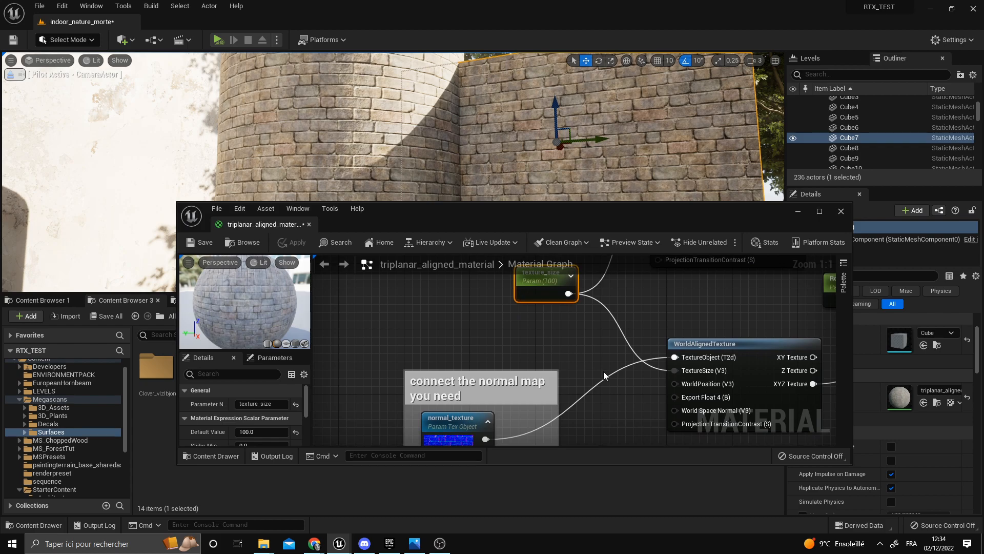
{"action": "right_click", "coordinate": [577, 343]}
{"action": "left_click", "coordinate": [565, 336]}
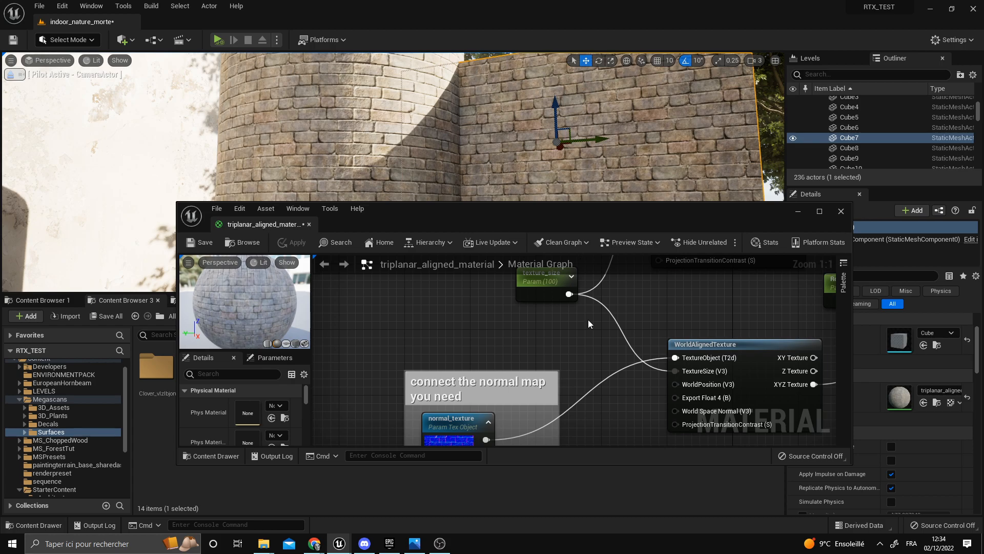
{"action": "right_click_drag", "start_coordinate": [555, 327], "coordinate": [548, 337]}
{"action": "right_click", "coordinate": [556, 347]}
{"action": "left_click", "coordinate": [536, 345]}
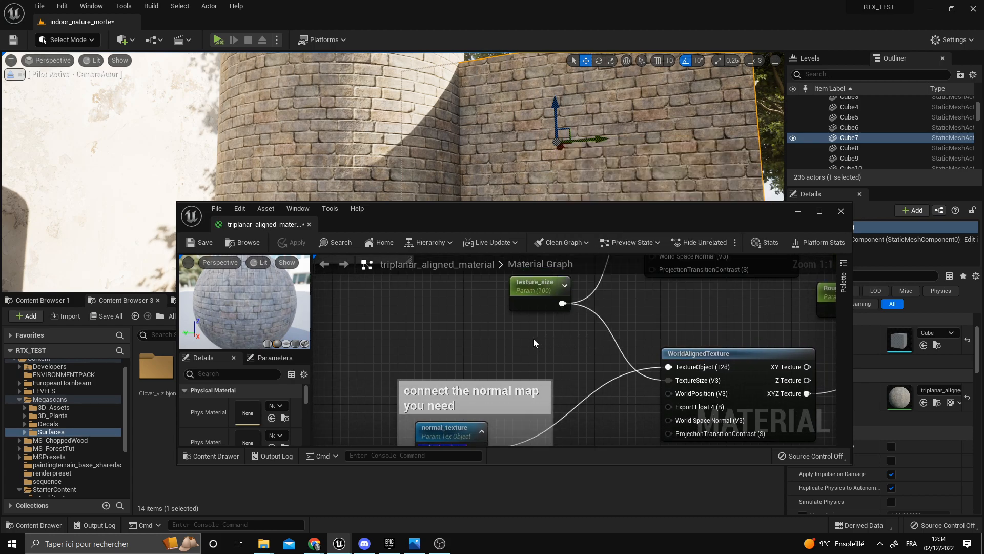
{"action": "left_click", "coordinate": [533, 338]}
Give the new scalar parameter a default of 1000, connect it to the normal map WorldAlignedTexture's TextureSize, and apply the material
{"action": "left_click", "coordinate": [251, 432]}
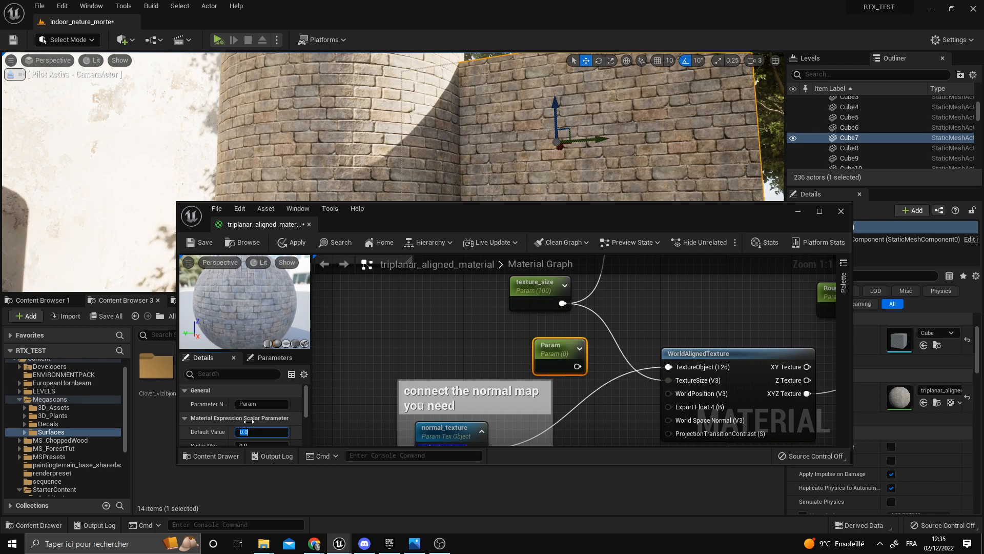
{"action": "type", "text": "1000"}
{"action": "key", "text": "Return"}
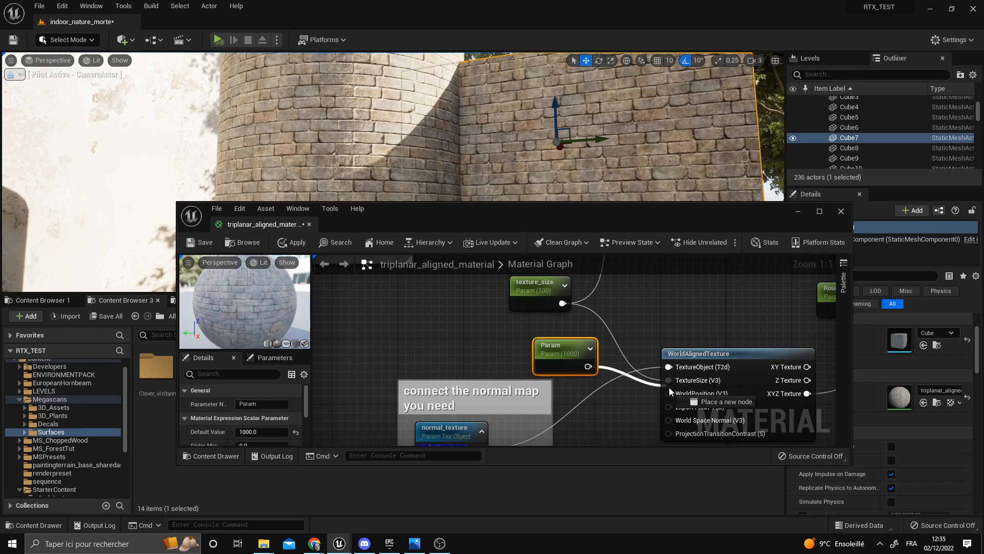
{"action": "left_click", "coordinate": [295, 243]}
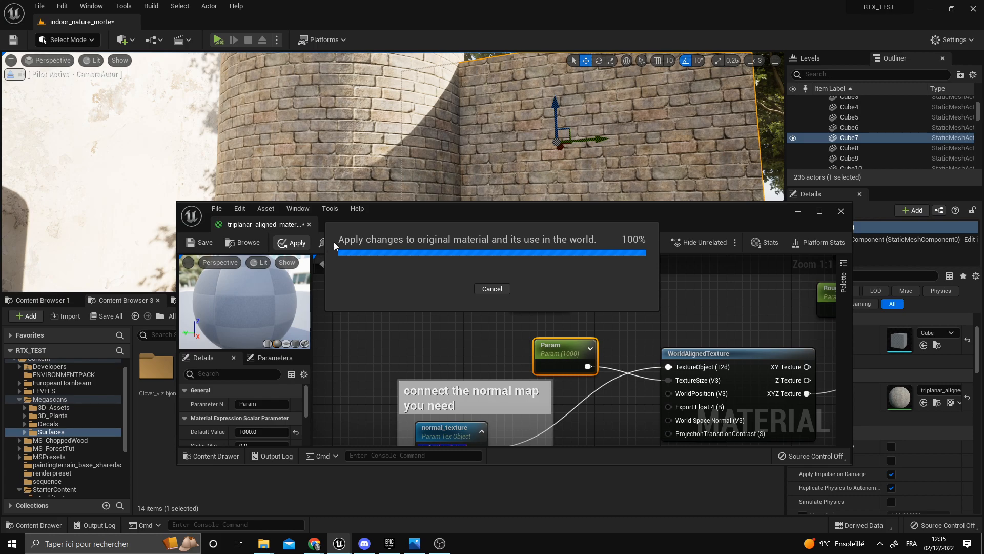
Check the brick walls in the enlarged viewport and delete the scalar parameter that feeds the normal map's TextureSize
{"action": "left_click_drag", "start_coordinate": [454, 231], "coordinate": [454, 306]}
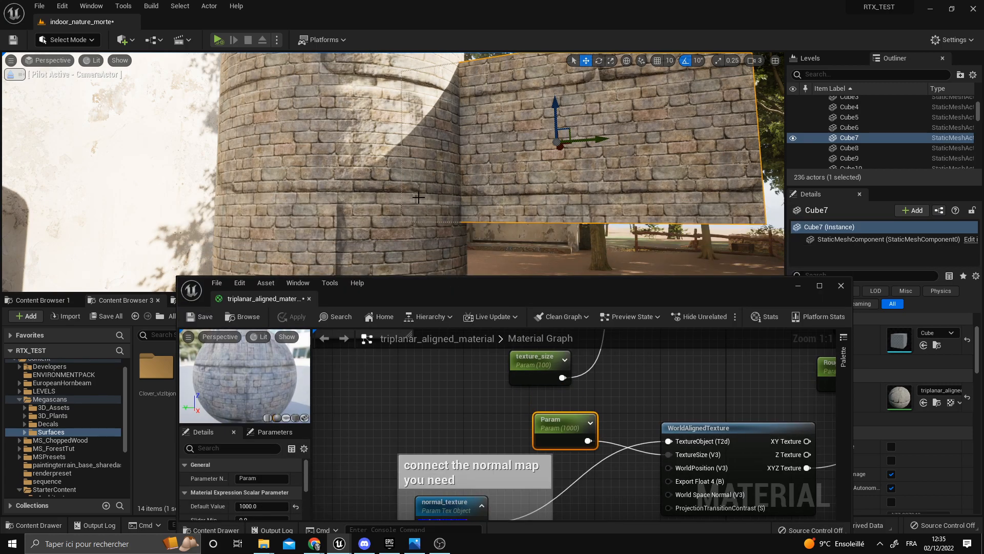
{"action": "key", "text": "F11"}
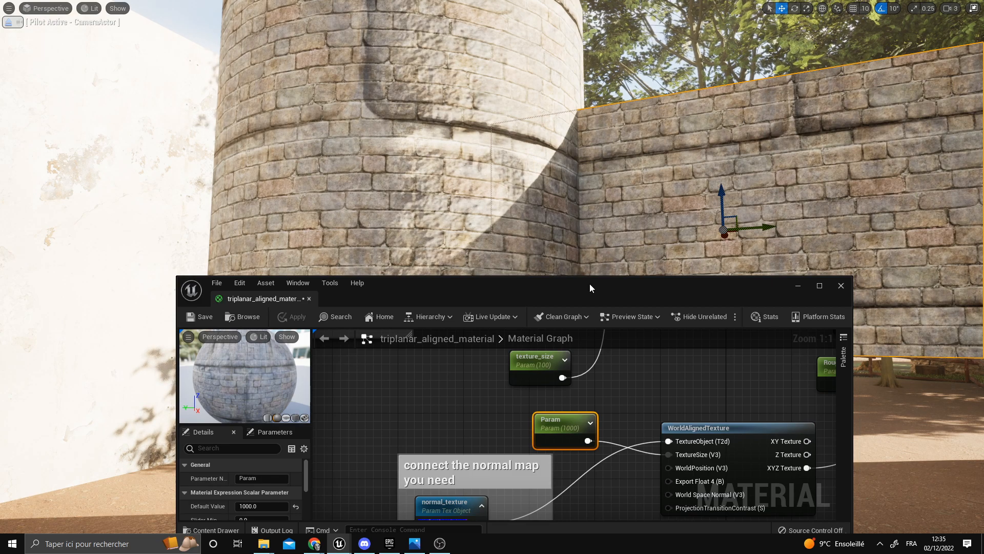
{"action": "left_click_drag", "start_coordinate": [576, 291], "coordinate": [561, 169]}
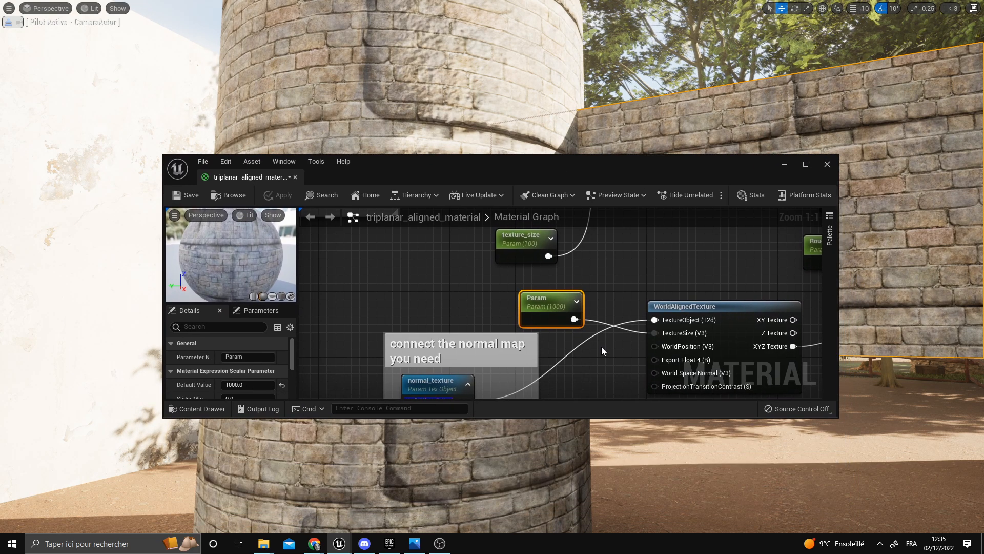
{"action": "right_click_drag", "start_coordinate": [552, 306], "coordinate": [505, 345]}
{"action": "key", "text": "Delete"}
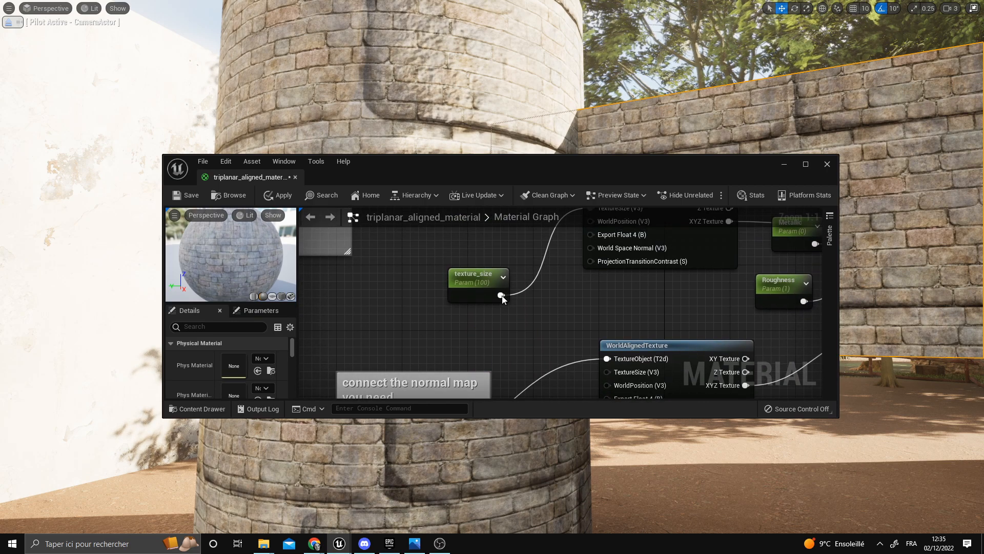
Connect texture_size to the normal map WorldAlignedTexture's TextureSize and apply the material
{"action": "scroll", "coordinate": [510, 335], "scroll_direction": "down", "scroll_amount": 4}
{"action": "left_click", "coordinate": [445, 389]}
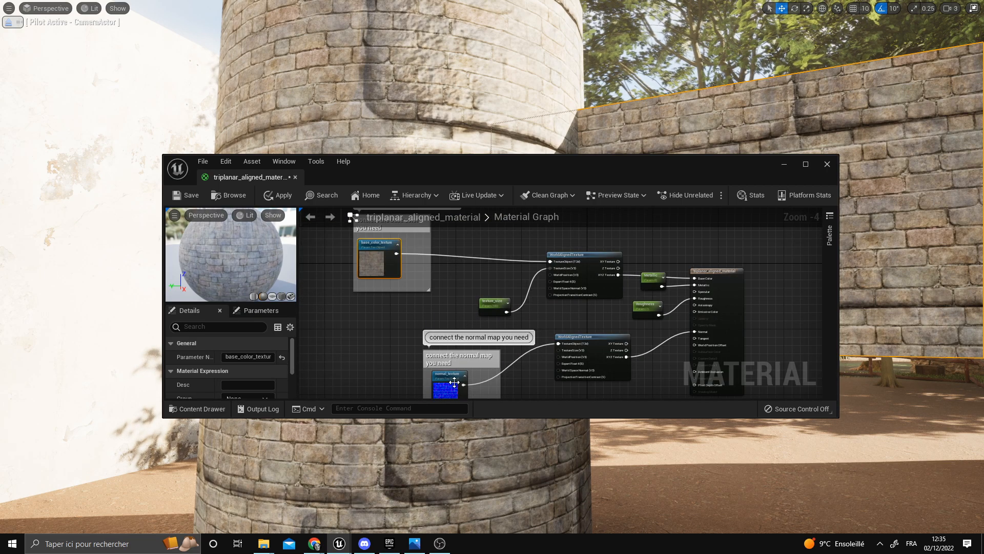
{"action": "right_click_drag", "start_coordinate": [445, 389], "coordinate": [462, 311]}
{"action": "left_click", "coordinate": [422, 351]}
{"action": "right_click_drag", "start_coordinate": [435, 277], "coordinate": [427, 381]}
{"action": "scroll", "coordinate": [436, 373], "scroll_direction": "up", "scroll_amount": 1}
{"action": "scroll", "coordinate": [505, 318], "scroll_direction": "up", "scroll_amount": 2}
{"action": "left_click_drag", "start_coordinate": [586, 368], "coordinate": [588, 369]}
{"action": "right_click_drag", "start_coordinate": [570, 351], "coordinate": [506, 398]}
{"action": "left_click_drag", "start_coordinate": [531, 269], "coordinate": [694, 369]}
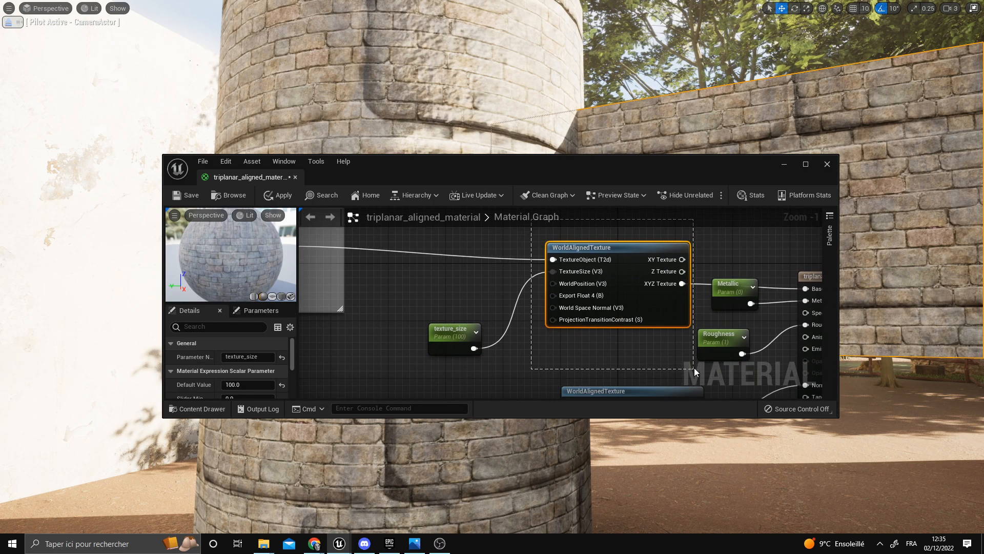
{"action": "left_click_drag", "start_coordinate": [600, 346], "coordinate": [517, 351]}
{"action": "right_click_drag", "start_coordinate": [517, 351], "coordinate": [526, 306]}
{"action": "left_click_drag", "start_coordinate": [483, 303], "coordinate": [589, 376]}
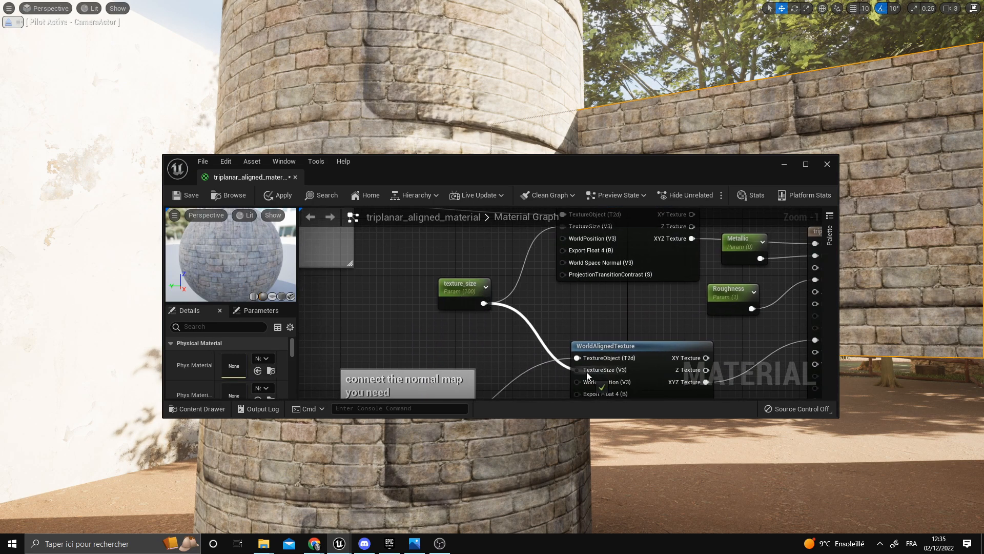
{"action": "right_click_drag", "start_coordinate": [511, 337], "coordinate": [555, 351]}
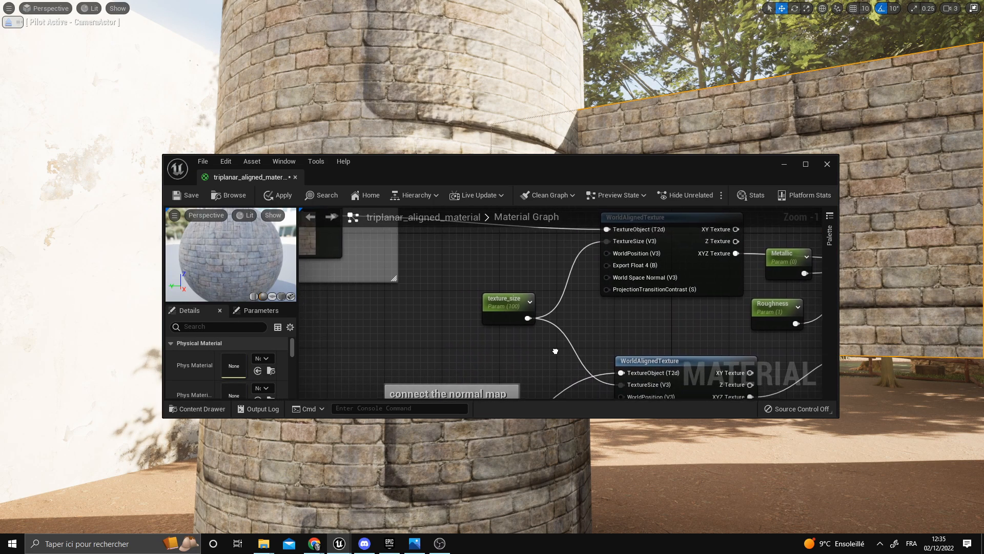
{"action": "left_click", "coordinate": [277, 196]}
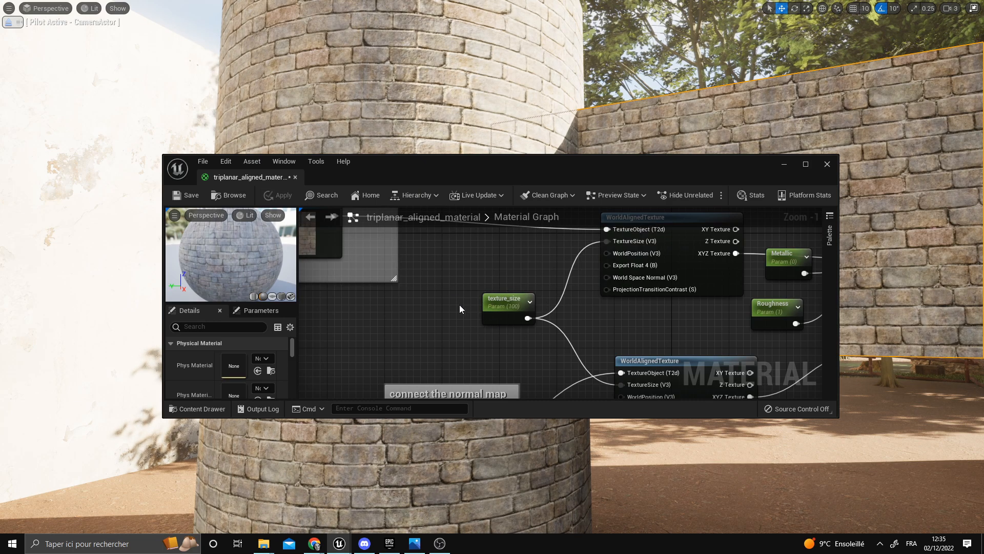
Restore the viewport to its normal size and open the Flaked_Paint_Wall_ve4ldiig folder in the content browser
{"action": "scroll", "coordinate": [457, 308], "scroll_direction": "down", "scroll_amount": 2}
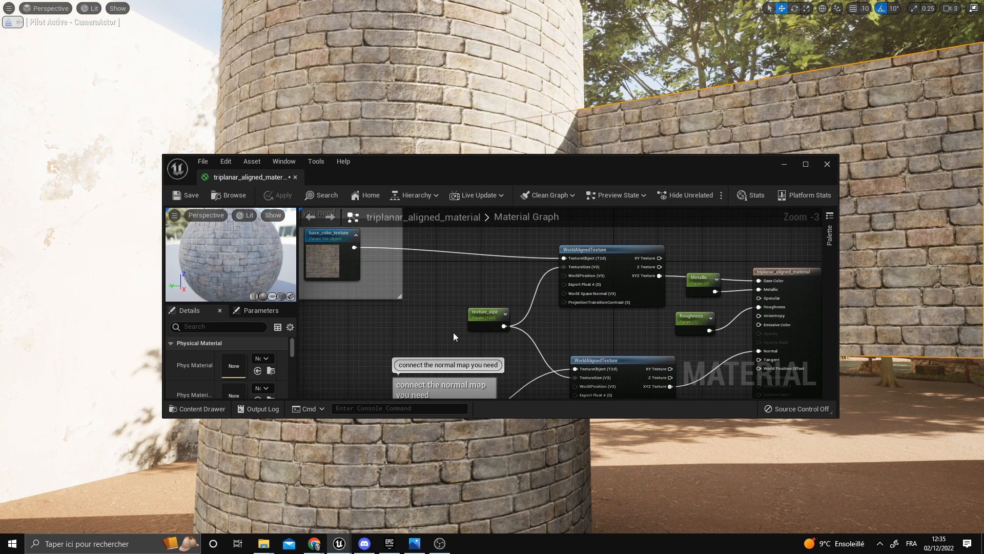
{"action": "scroll", "coordinate": [453, 332], "scroll_direction": "down", "scroll_amount": 2}
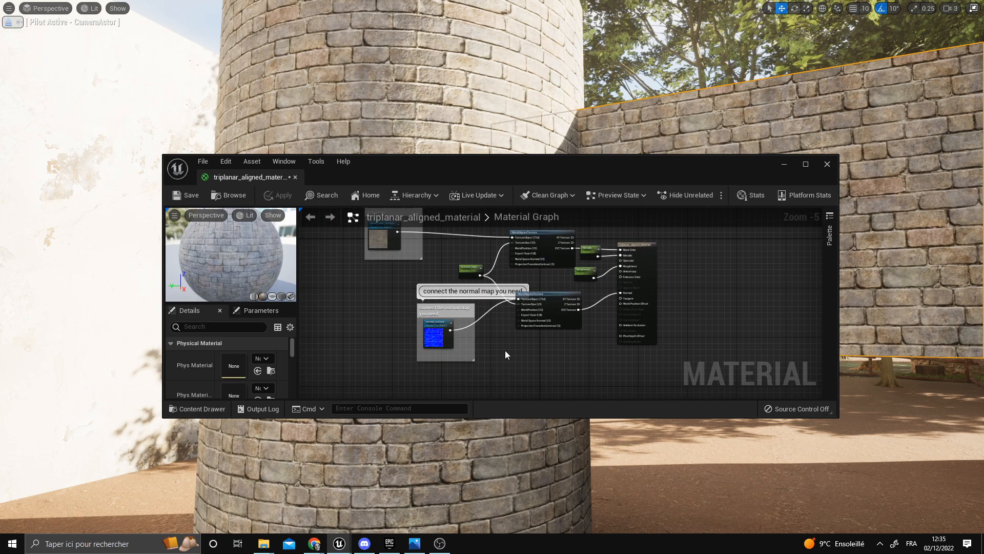
{"action": "right_click_drag", "start_coordinate": [505, 349], "coordinate": [554, 351]}
{"action": "scroll", "coordinate": [562, 349], "scroll_direction": "up", "scroll_amount": 1}
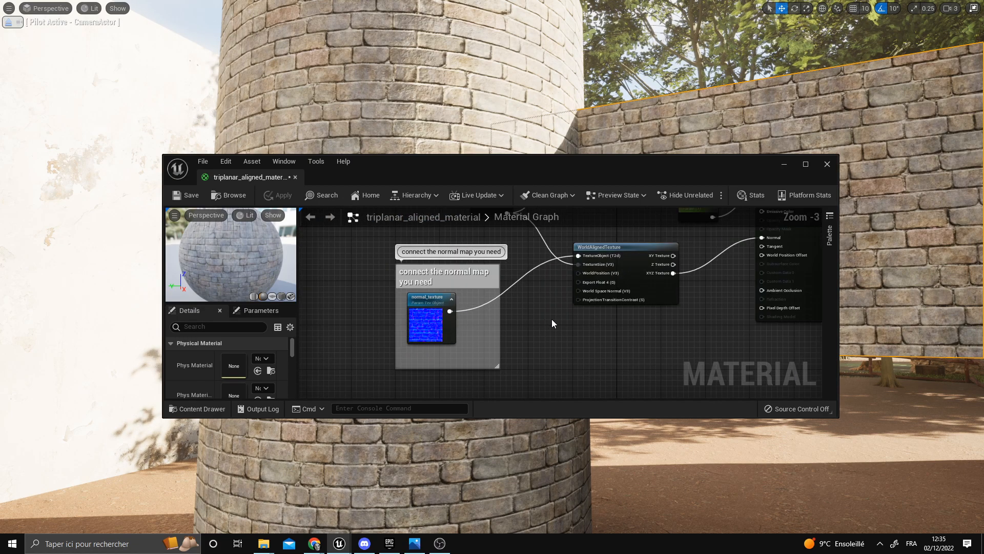
{"action": "scroll", "coordinate": [552, 318], "scroll_direction": "down", "scroll_amount": 1}
{"action": "left_click_drag", "start_coordinate": [494, 168], "coordinate": [507, 129]}
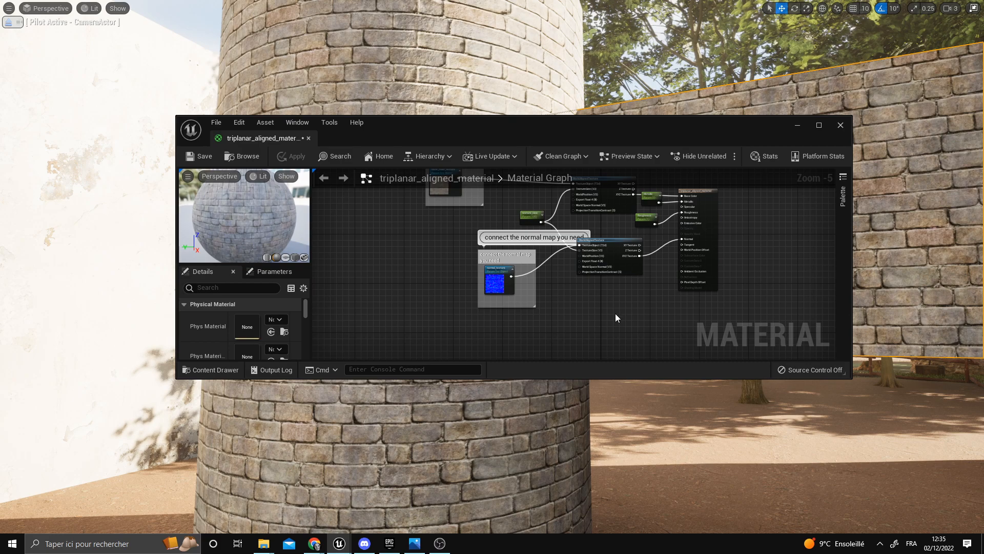
{"action": "key", "text": "F11"}
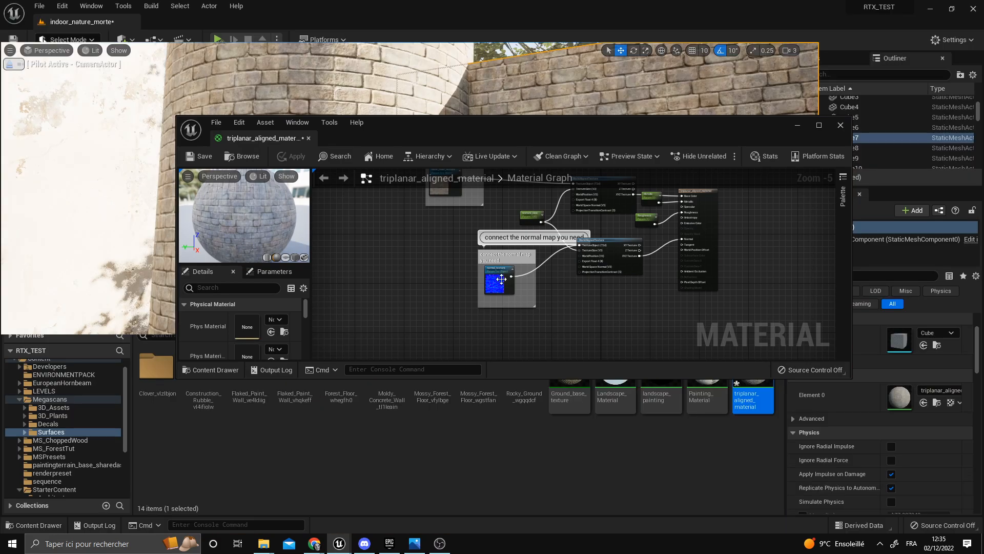
{"action": "left_click_drag", "start_coordinate": [543, 118], "coordinate": [585, 61]}
{"action": "left_click", "coordinate": [485, 130]}
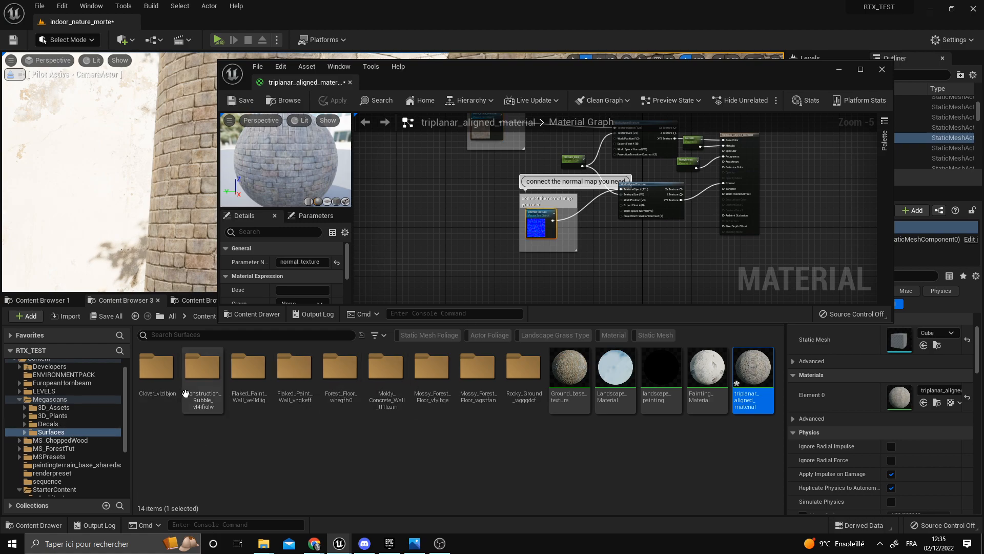
{"action": "double_click", "coordinate": [251, 388]}
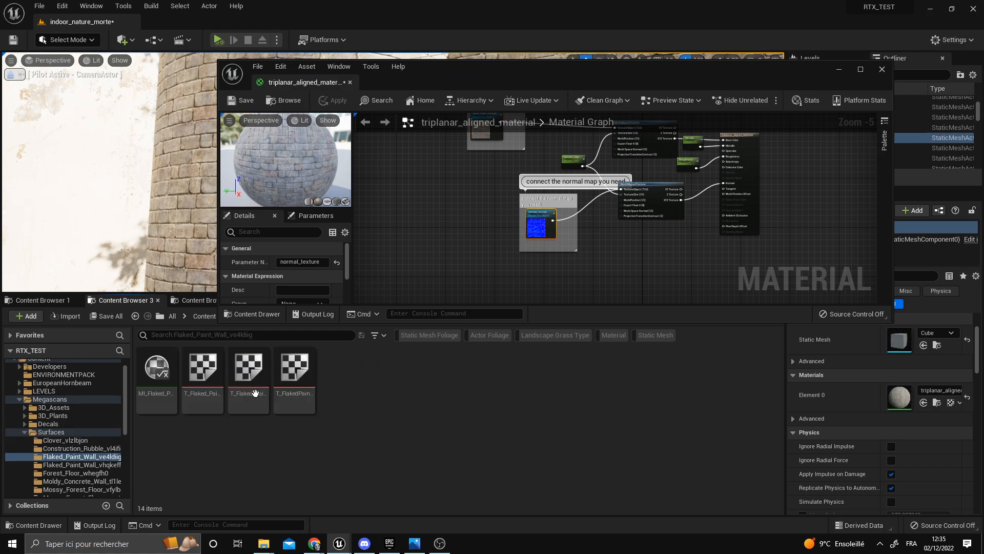
Assign T_Flaked_Paint_Wall_ve4ldiig_8K_D as the texture of the base_color_texture node
{"action": "left_click", "coordinate": [202, 379]}
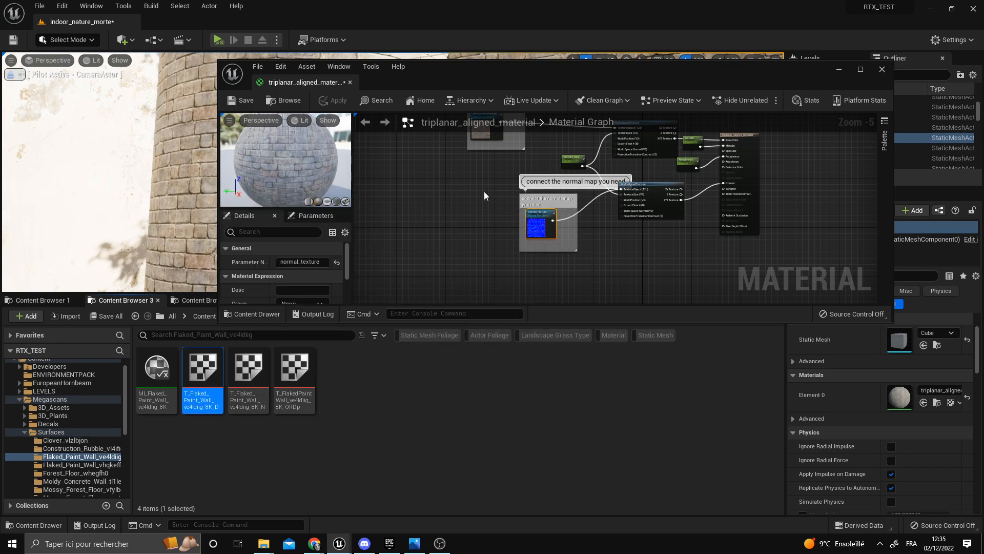
{"action": "right_click_drag", "start_coordinate": [484, 191], "coordinate": [482, 230]}
{"action": "left_click", "coordinate": [475, 179]}
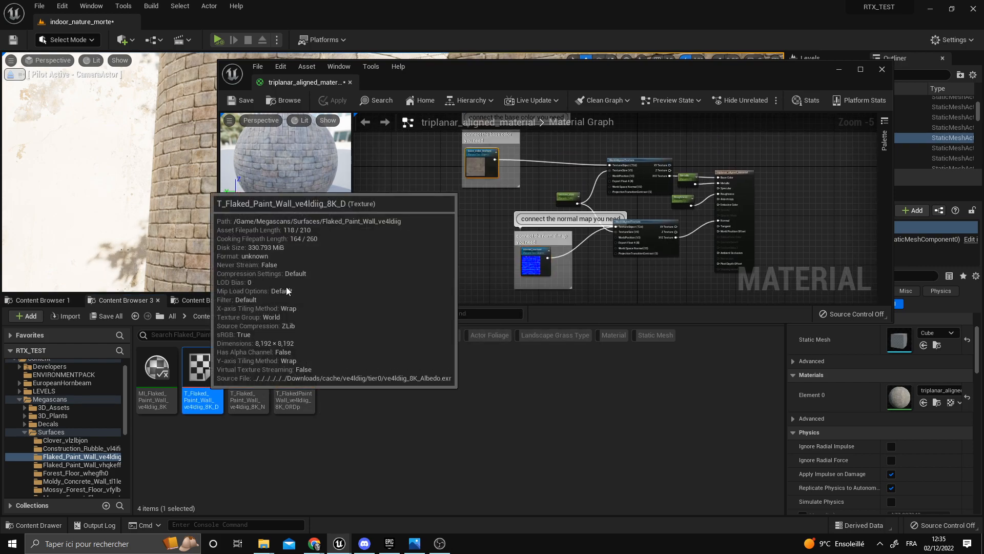
{"action": "scroll", "coordinate": [302, 285], "scroll_direction": "down", "scroll_amount": 1}
{"action": "left_click_drag", "start_coordinate": [220, 386], "coordinate": [291, 288]}
Assign T_Flaked_Paint_Wall_ve4ldiig_8K_N to the normal_texture node and apply the material to the walls
{"action": "left_click", "coordinate": [533, 261]}
{"action": "left_click_drag", "start_coordinate": [249, 379], "coordinate": [291, 296]}
{"action": "left_click_drag", "start_coordinate": [451, 81], "coordinate": [526, 152]}
{"action": "left_click", "coordinate": [413, 173]}
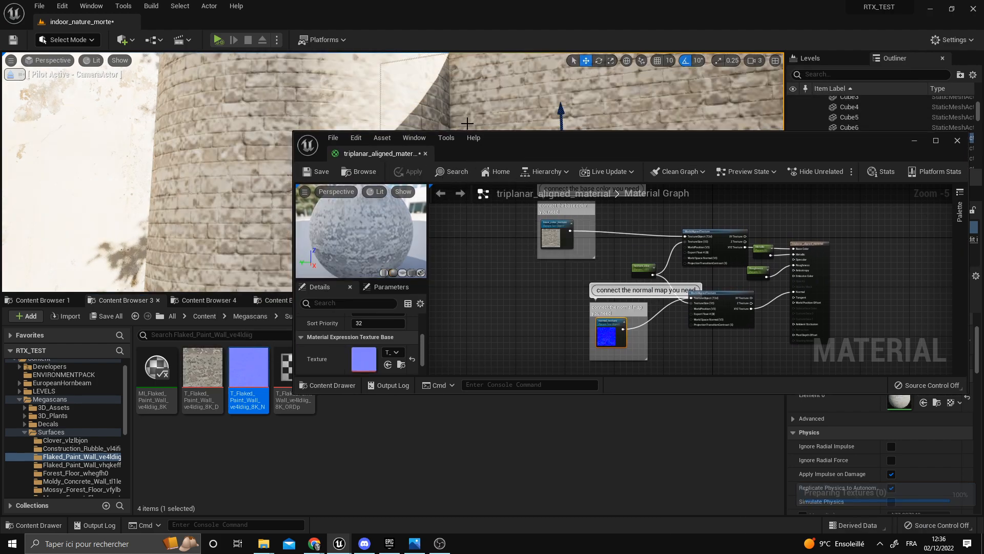
{"action": "left_click_drag", "start_coordinate": [529, 144], "coordinate": [560, 237]}
{"action": "mouse_move", "coordinate": [520, 158]}
{"action": "right_mouse_down"}
{"action": "mouse_move", "coordinate": [538, 163]}
{"action": "mouse_move", "coordinate": [517, 164]}
{"action": "right_mouse_up"}
{"action": "left_click_drag", "start_coordinate": [563, 233], "coordinate": [606, 150]}
Open T_FlakedPaintWall_ve4ldiig_8K_ORDp, examine its red, green and blue channels separately, and close the texture
{"action": "left_click", "coordinate": [288, 370]}
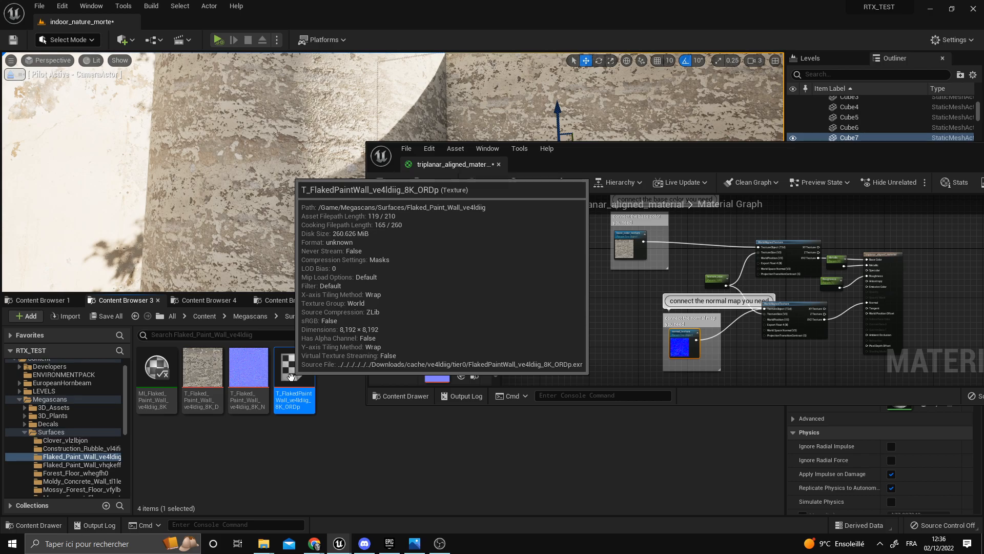
{"action": "double_click", "coordinate": [290, 378]}
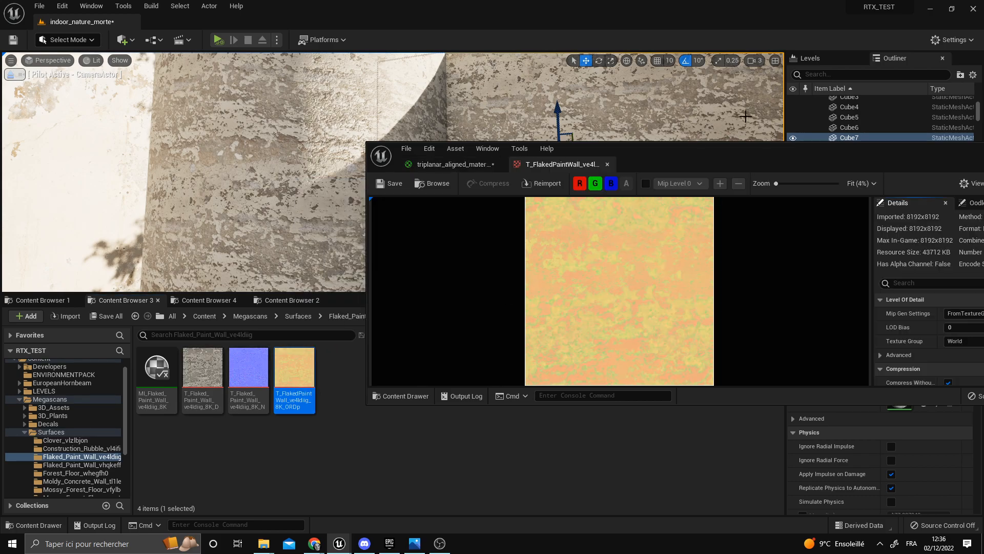
{"action": "left_click", "coordinate": [484, 152]}
{"action": "left_click", "coordinate": [500, 152]}
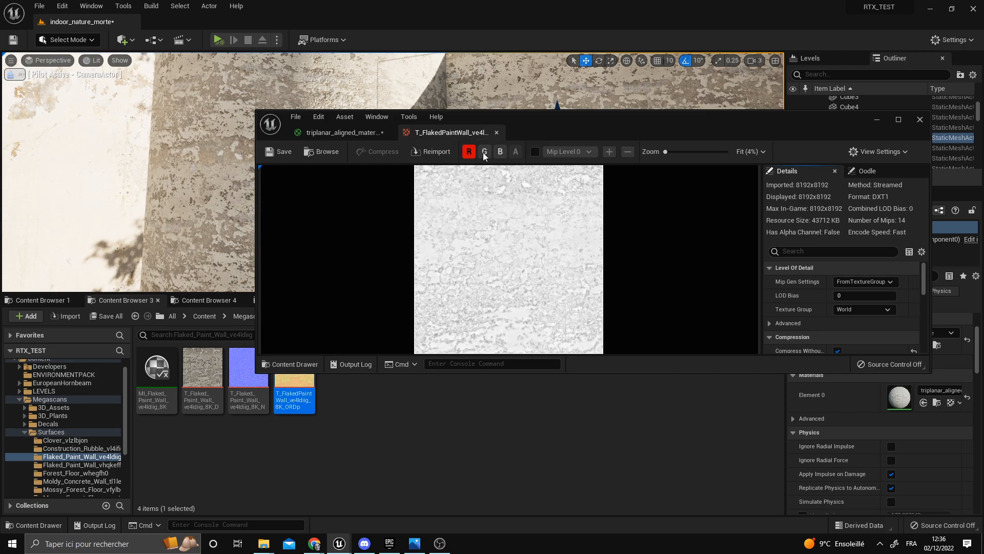
{"action": "left_click", "coordinate": [484, 153]}
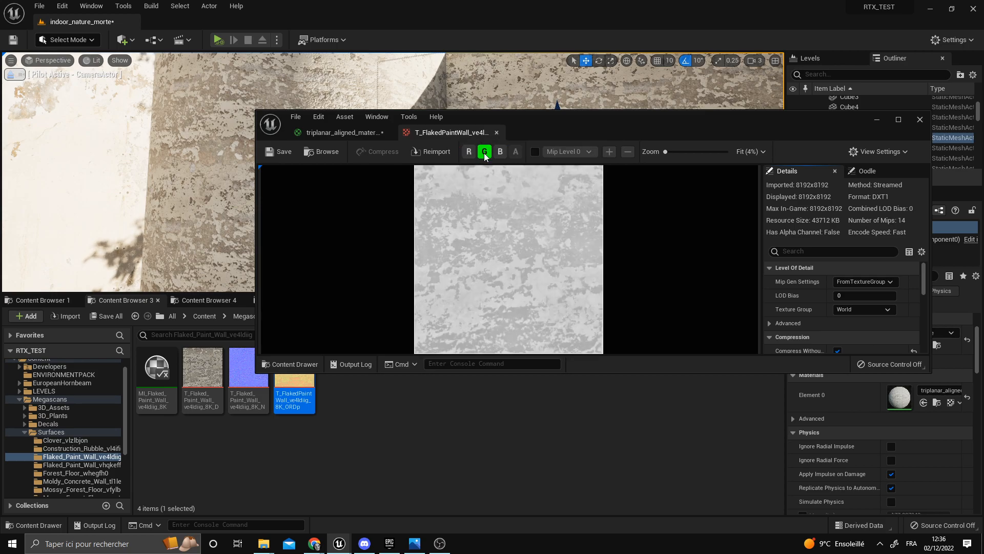
{"action": "left_click", "coordinate": [469, 151]}
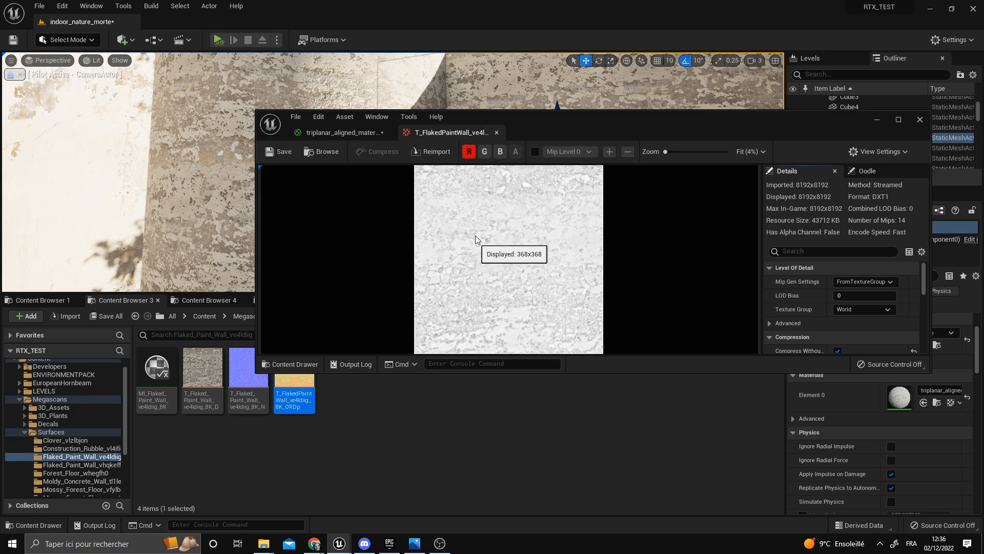
{"action": "left_click", "coordinate": [500, 151]}
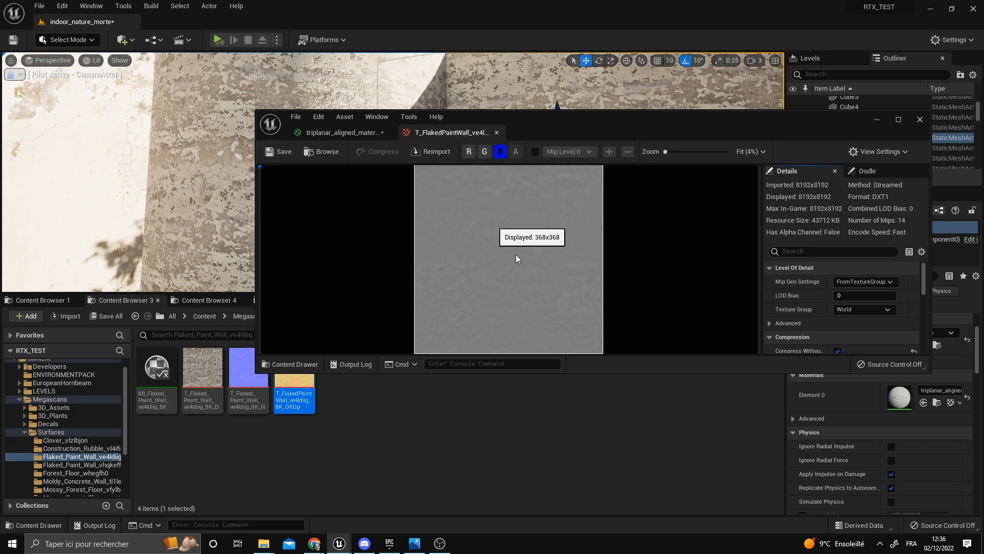
{"action": "left_click", "coordinate": [497, 152]}
{"action": "left_click", "coordinate": [469, 151]}
{"action": "left_click", "coordinate": [484, 151]}
{"action": "left_click", "coordinate": [499, 152]}
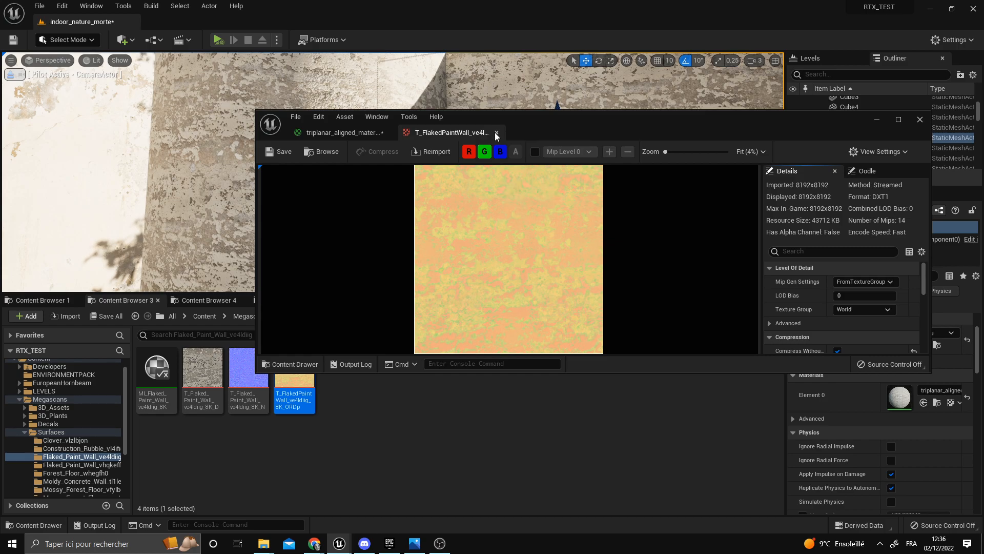
{"action": "left_click", "coordinate": [496, 133]}
Add the T_FlakedPaintWall_ve4ldiig_8K_ORDp texture below the normal map box and convert it to a texture object parameter
{"action": "left_click_drag", "start_coordinate": [494, 122], "coordinate": [467, 103]}
{"action": "right_click_drag", "start_coordinate": [600, 323], "coordinate": [558, 272]}
{"action": "scroll", "coordinate": [542, 238], "scroll_direction": "up", "scroll_amount": 1}
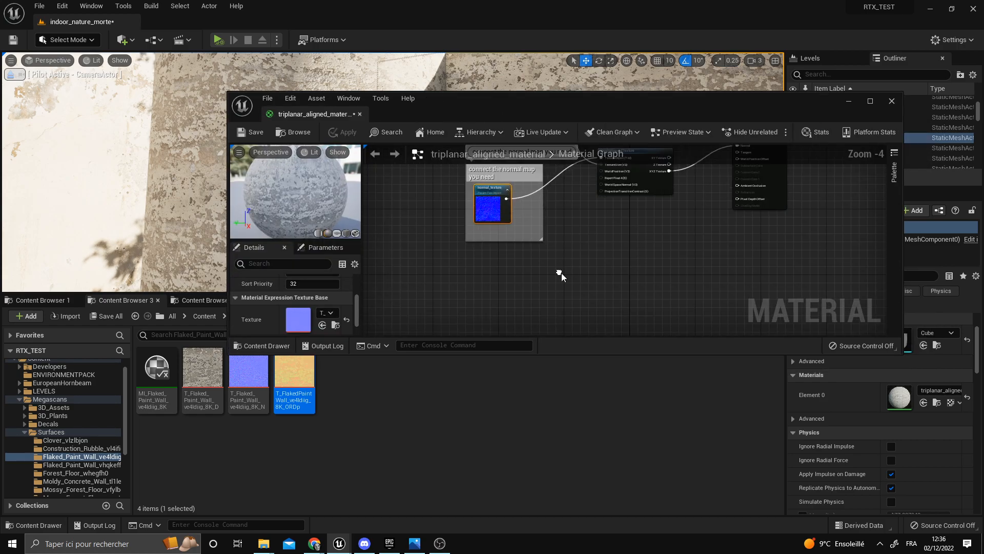
{"action": "left_click_drag", "start_coordinate": [295, 382], "coordinate": [524, 264]}
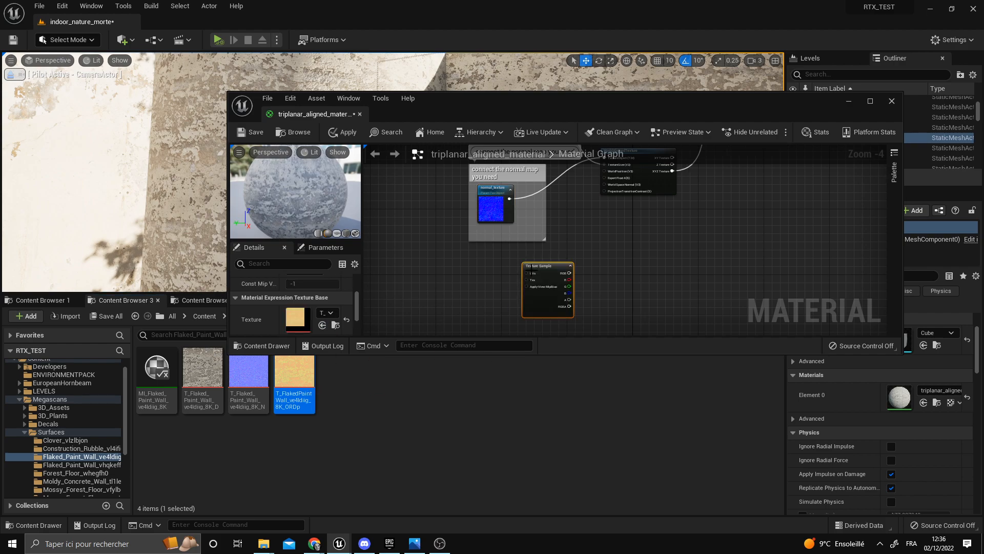
{"action": "right_click", "coordinate": [538, 270]}
{"action": "left_click", "coordinate": [573, 302]}
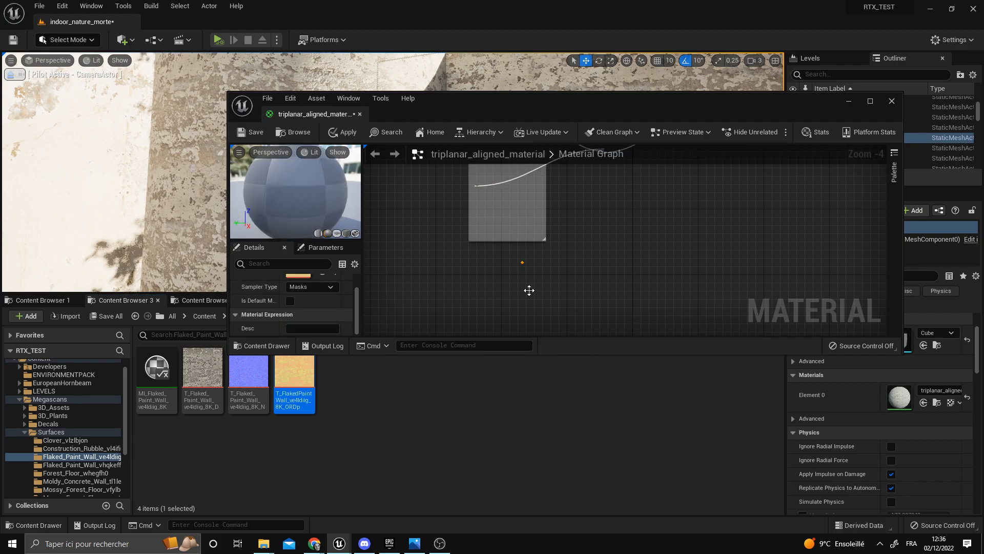
{"action": "right_click", "coordinate": [536, 294]}
{"action": "left_click", "coordinate": [570, 336]}
Maximize the material editor and name the new texture object parameter ORDP
{"action": "double_click", "coordinate": [572, 103]}
{"action": "scroll", "coordinate": [435, 307], "scroll_direction": "up", "scroll_amount": 1}
{"action": "scroll", "coordinate": [461, 266], "scroll_direction": "up", "scroll_amount": 1}
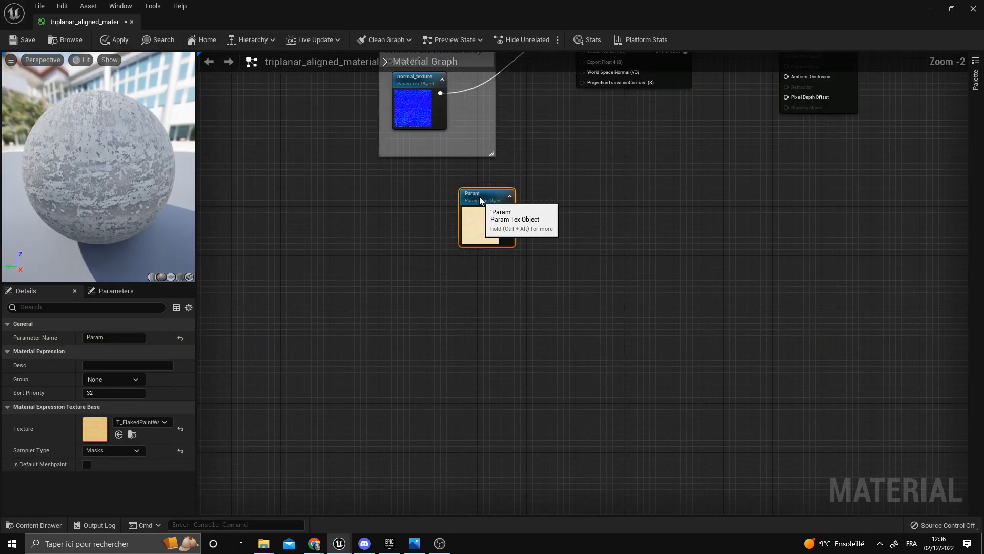
{"action": "left_click", "coordinate": [96, 338]}
{"action": "type", "text": "ORDP"}
{"action": "key", "text": "Return"}
Add a third WorldAlignedTexture node below the normal map's WorldAlignedTexture
{"action": "right_click_drag", "start_coordinate": [619, 205], "coordinate": [622, 393]}
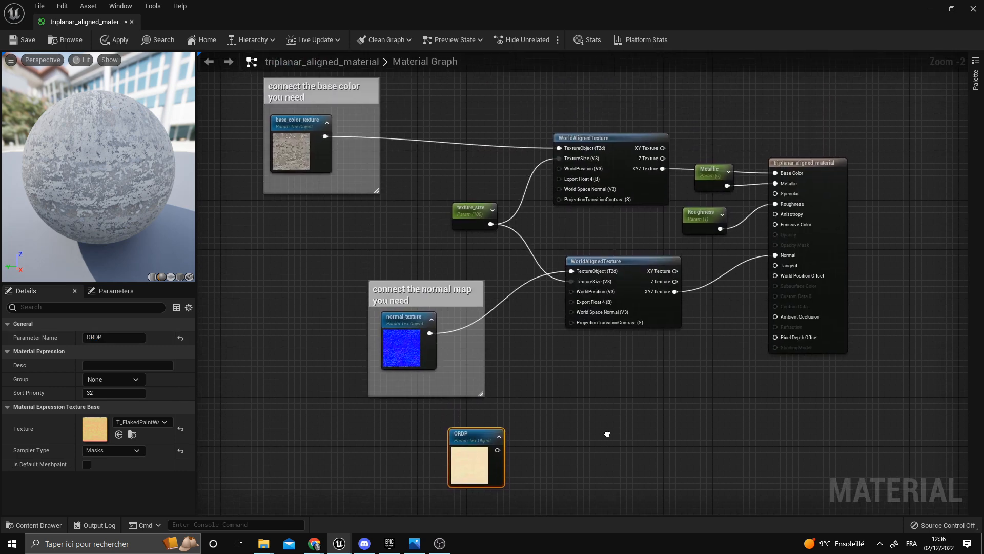
{"action": "right_click", "coordinate": [623, 392]}
{"action": "type", "text": "world aligned"}
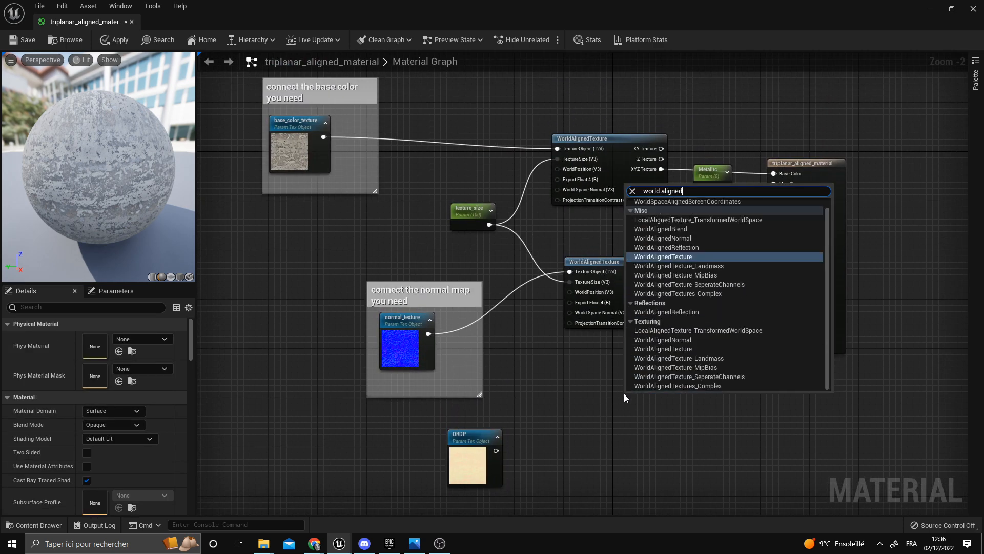
{"action": "left_click", "coordinate": [661, 256]}
{"action": "right_click_drag", "start_coordinate": [626, 364], "coordinate": [568, 328]}
{"action": "scroll", "coordinate": [568, 328], "scroll_direction": "up", "scroll_amount": 2}
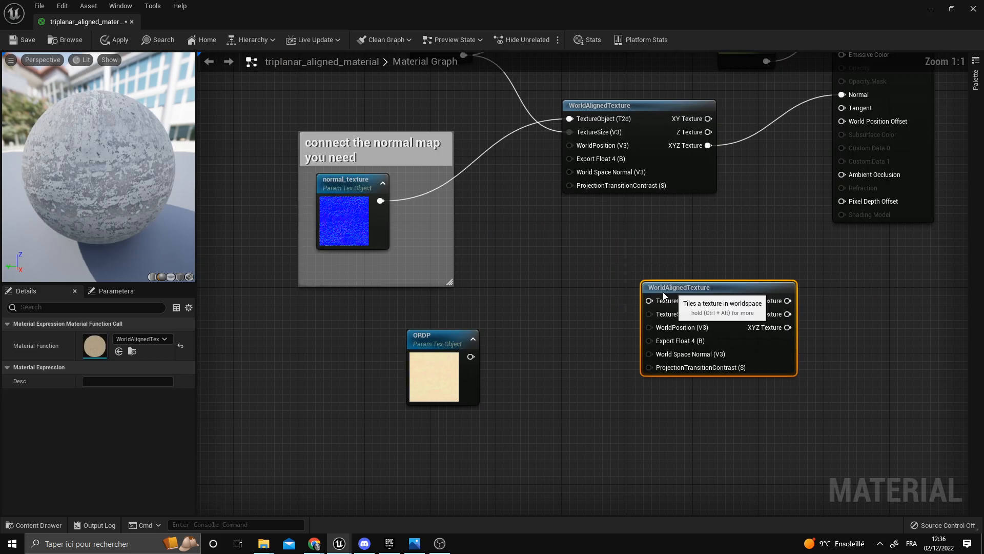
Connect ORDP to the new WorldAlignedTexture's TextureObject and texture_size to its TextureSize
{"action": "left_click_drag", "start_coordinate": [470, 357], "coordinate": [570, 314]}
{"action": "right_click_drag", "start_coordinate": [570, 314], "coordinate": [467, 127]}
{"action": "left_click_drag", "start_coordinate": [460, 111], "coordinate": [574, 385]}
{"action": "right_click_drag", "start_coordinate": [565, 300], "coordinate": [464, 320]}
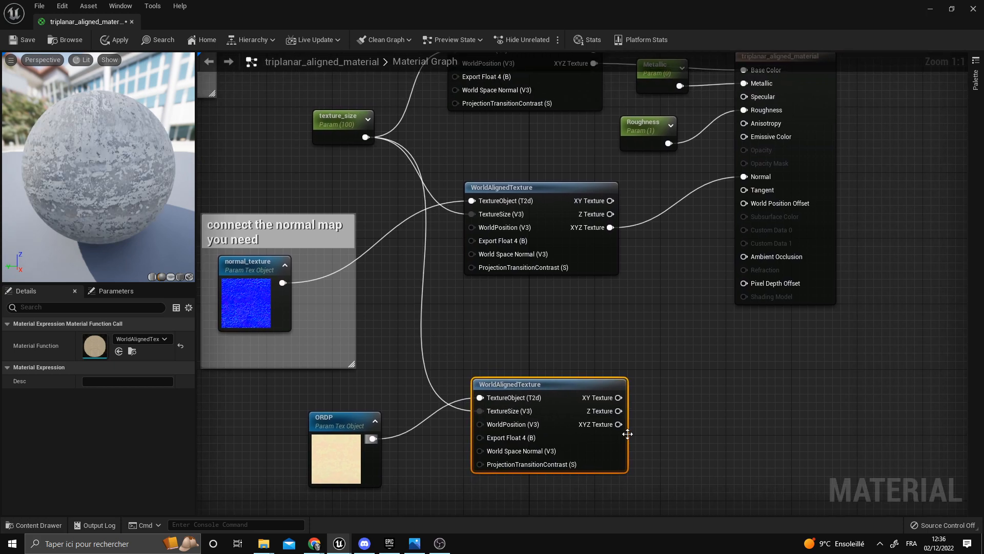
{"action": "left_click_drag", "start_coordinate": [618, 424], "coordinate": [660, 353]}
{"action": "key", "text": "Escape"}
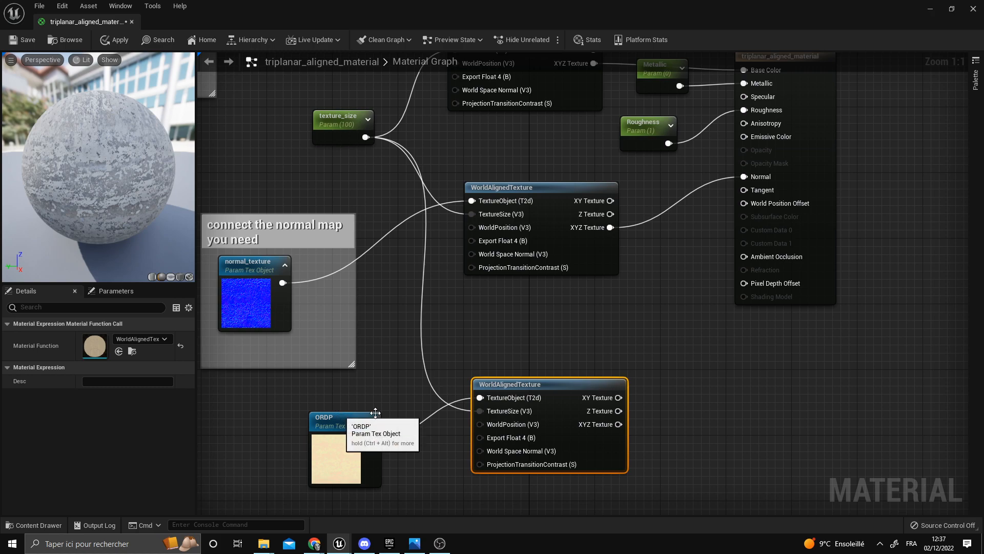
Add T_FlakedPaintWall_ve4ldiig_8K_ORDp as a texture sample below ORDP and connect its R output to Ambient Occlusion
{"action": "left_click", "coordinate": [339, 417]}
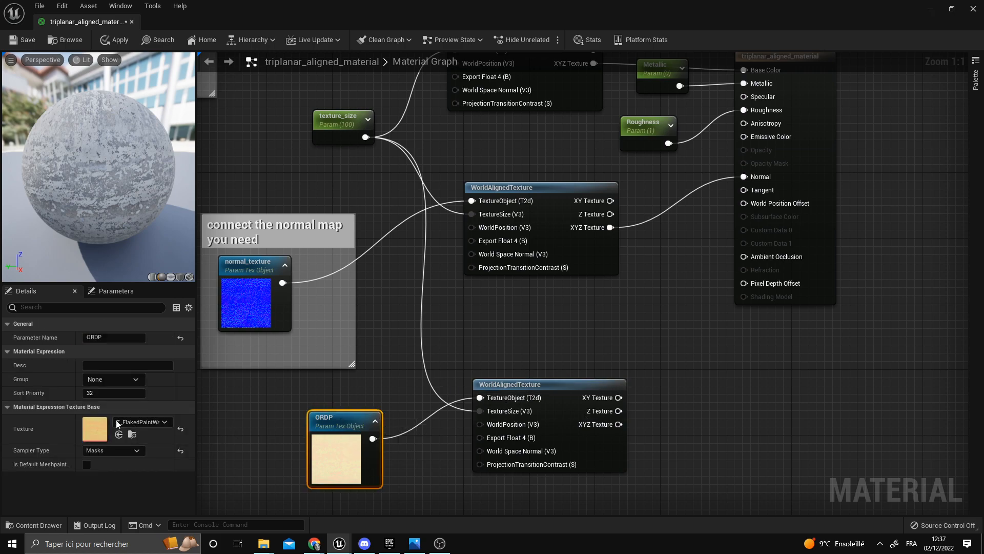
{"action": "right_click_drag", "start_coordinate": [579, 308], "coordinate": [592, 314]}
{"action": "double_click", "coordinate": [428, 11]}
{"action": "left_click_drag", "start_coordinate": [308, 379], "coordinate": [400, 226]}
{"action": "left_click_drag", "start_coordinate": [466, 43], "coordinate": [472, 0]}
{"action": "right_click_drag", "start_coordinate": [511, 332], "coordinate": [487, 251]}
{"action": "left_click_drag", "start_coordinate": [383, 206], "coordinate": [430, 509]}
{"action": "right_click_drag", "start_coordinate": [388, 497], "coordinate": [372, 398]}
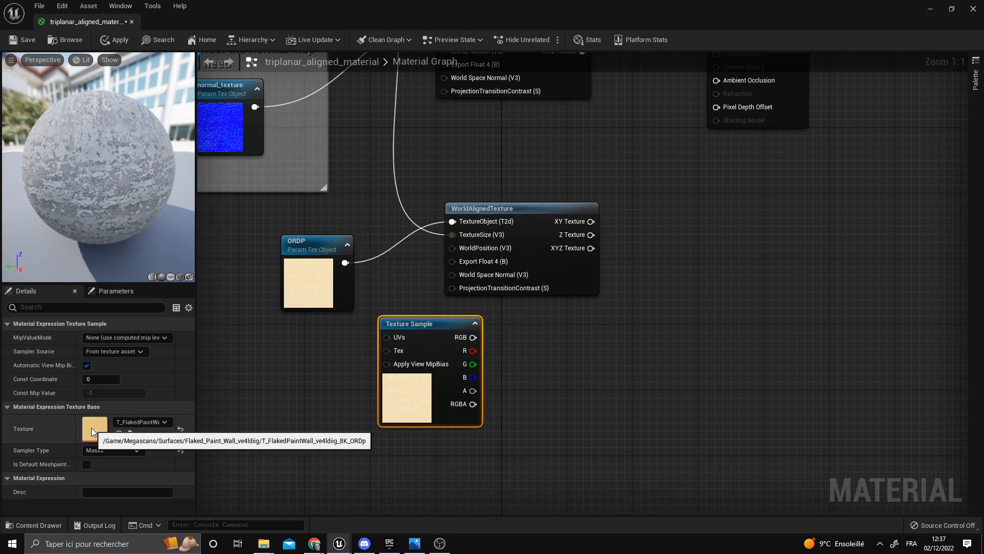
{"action": "right_click_drag", "start_coordinate": [518, 358], "coordinate": [508, 398]}
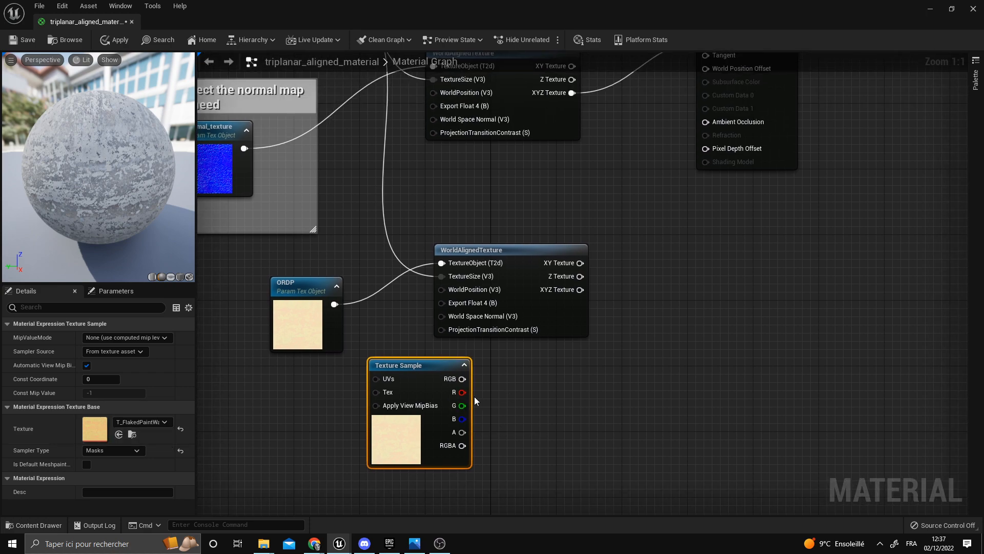
{"action": "left_click_drag", "start_coordinate": [462, 392], "coordinate": [705, 123]}
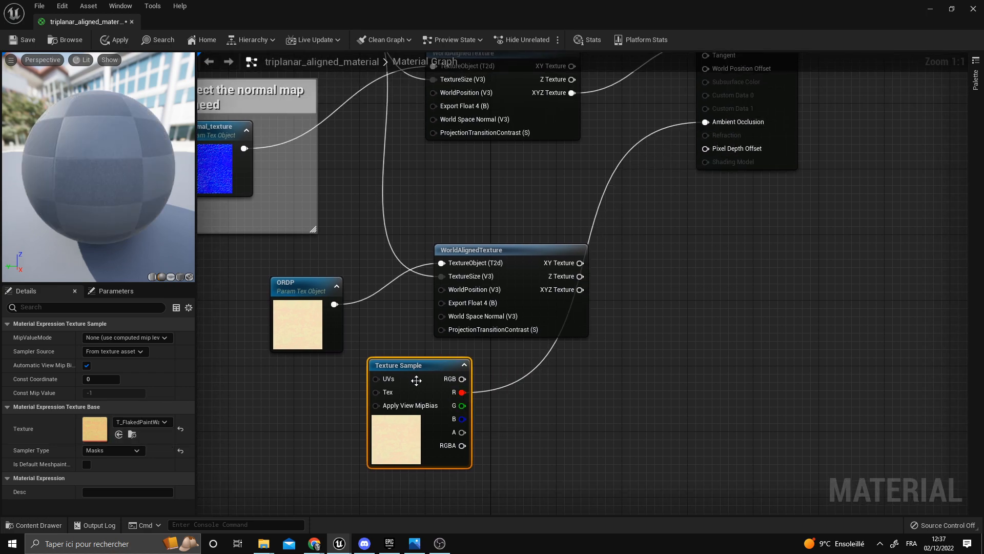
{"action": "left_click_drag", "start_coordinate": [415, 380], "coordinate": [703, 241]}
Open the ORDp texture, examine its red and green channels separately, and close it
{"action": "double_click", "coordinate": [95, 429]}
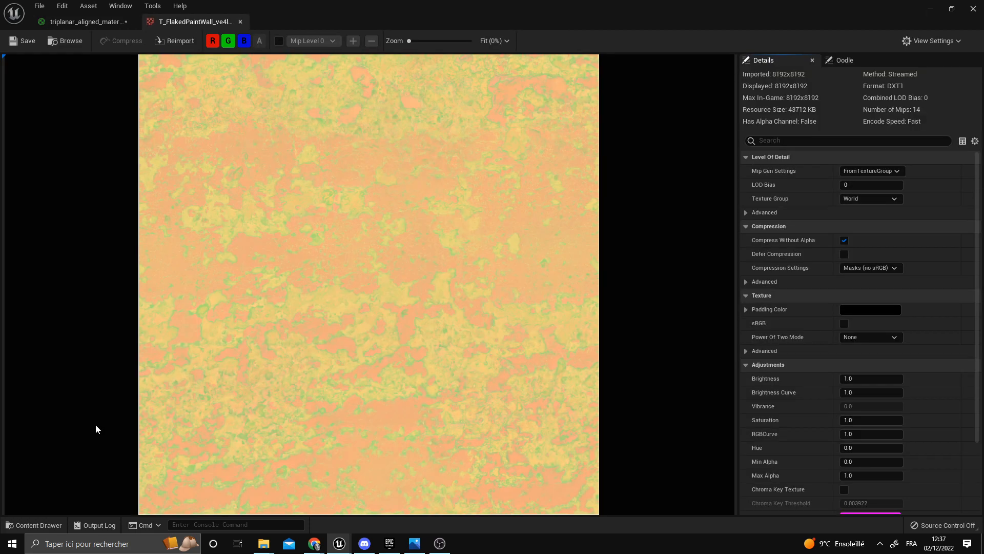
{"action": "left_click", "coordinate": [229, 41]}
{"action": "left_click", "coordinate": [244, 41]}
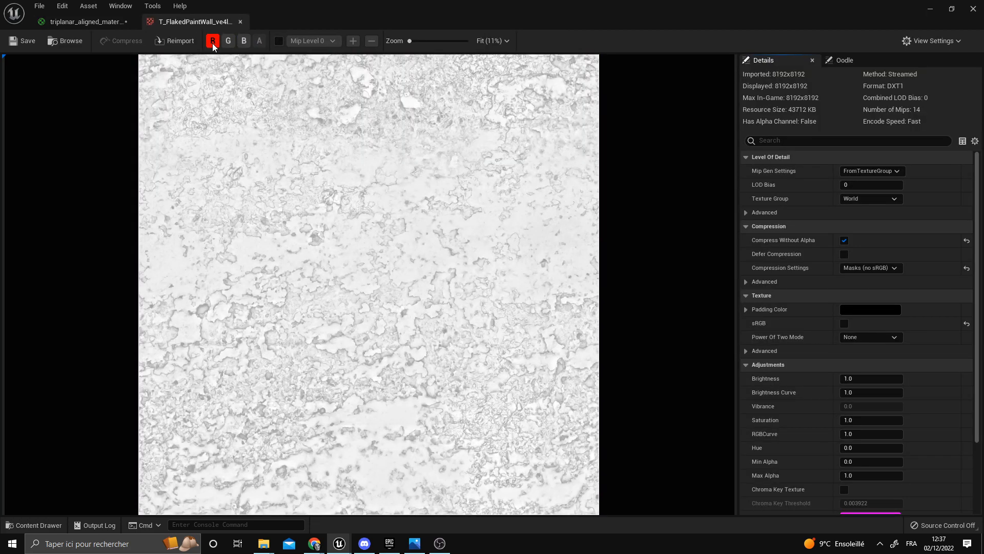
{"action": "left_click", "coordinate": [213, 41]}
{"action": "left_click", "coordinate": [228, 41]}
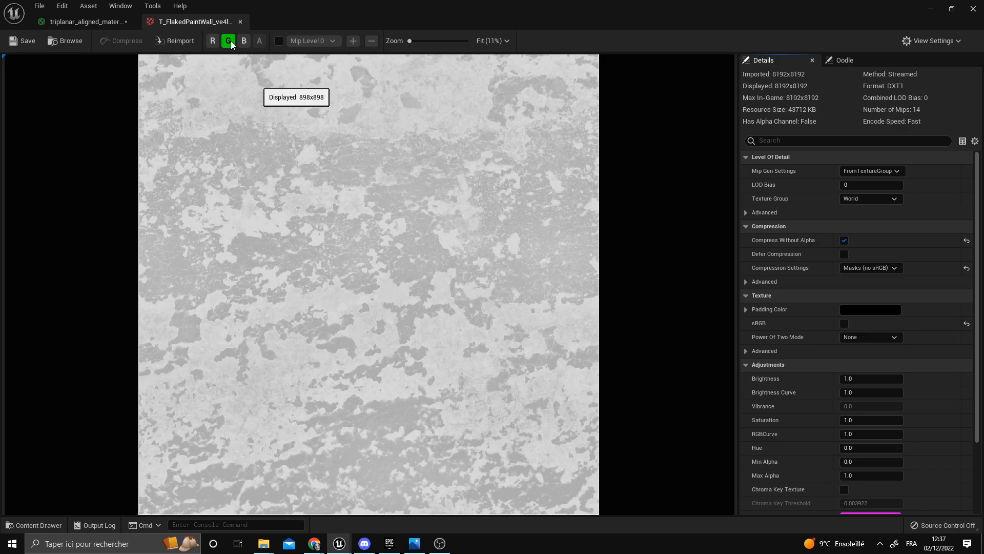
{"action": "left_click", "coordinate": [240, 21]}
Disconnect the ORDp texture sample from Ambient Occlusion and delete it from the graph
{"action": "right_click_drag", "start_coordinate": [612, 221], "coordinate": [586, 329]}
{"action": "left_click_drag", "start_coordinate": [722, 373], "coordinate": [755, 342]}
{"action": "left_click", "coordinate": [706, 304]}
{"action": "left_click", "coordinate": [708, 303], "text": "alt"}
{"action": "left_click_drag", "start_coordinate": [687, 334], "coordinate": [650, 350]}
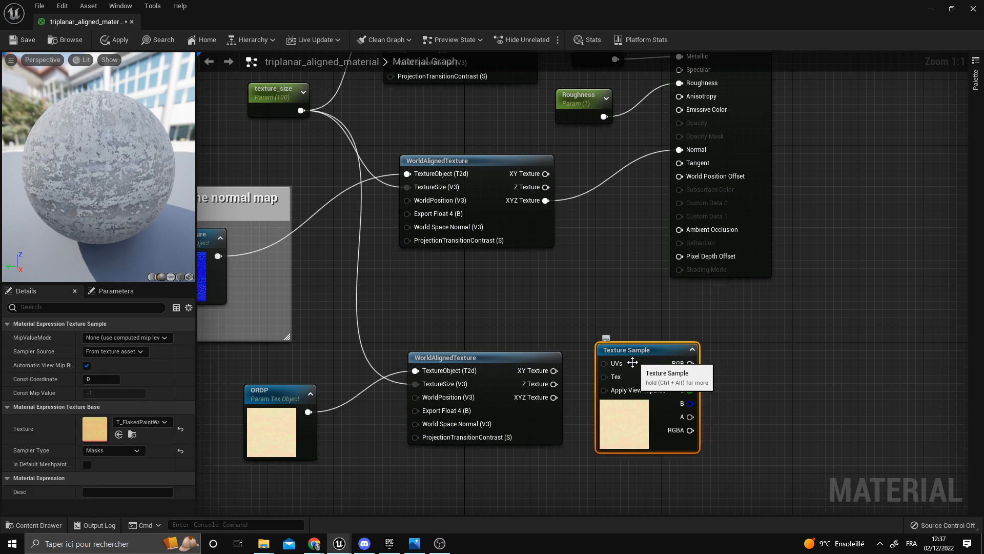
{"action": "key", "text": "Delete"}
Add a BreakOutFloat3Components node and connect the ORDP WorldAlignedTexture's XYZ Texture output to its Float3 input
{"action": "left_click_drag", "start_coordinate": [389, 335], "coordinate": [561, 469]}
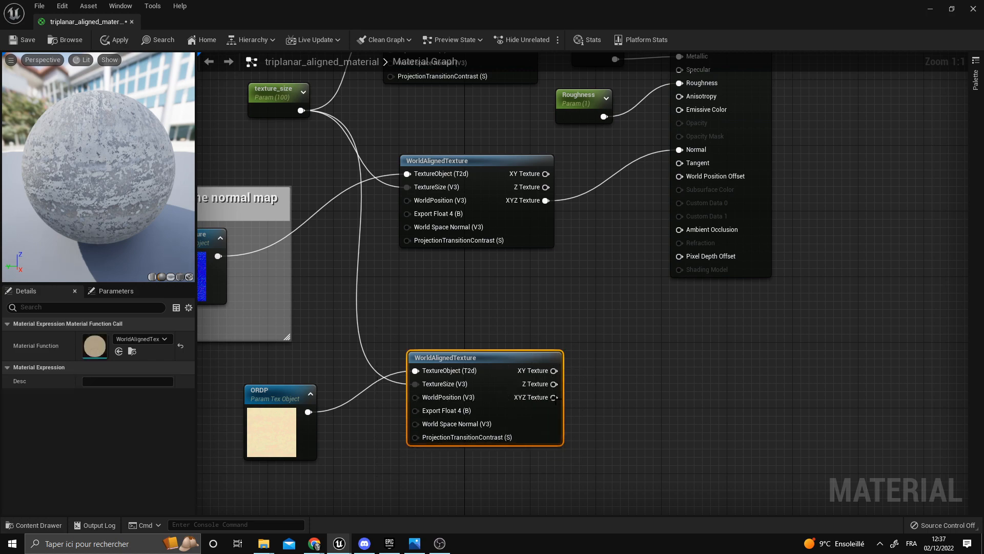
{"action": "left_click_drag", "start_coordinate": [555, 397], "coordinate": [587, 382]}
{"action": "left_click", "coordinate": [586, 383]}
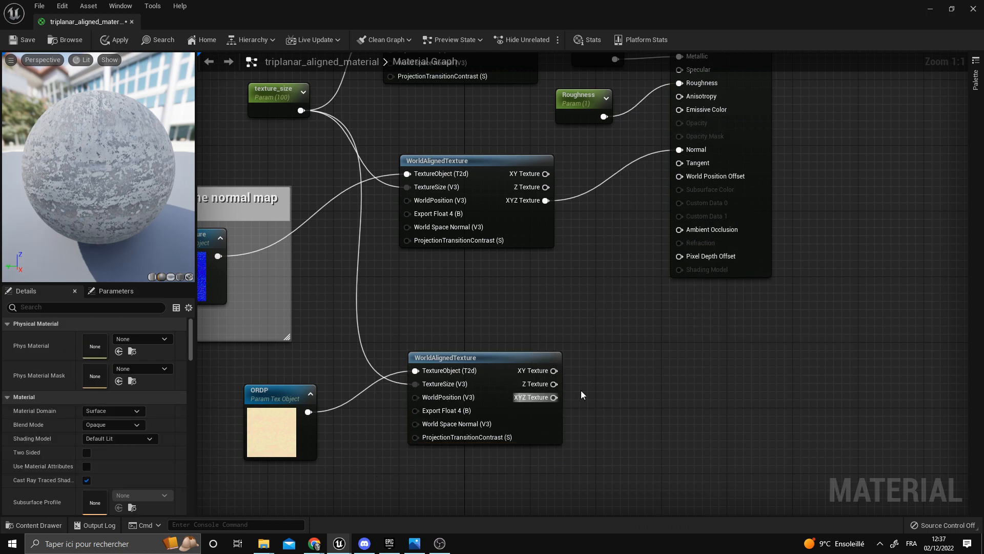
{"action": "right_click", "coordinate": [579, 402]}
{"action": "type", "text": "break"}
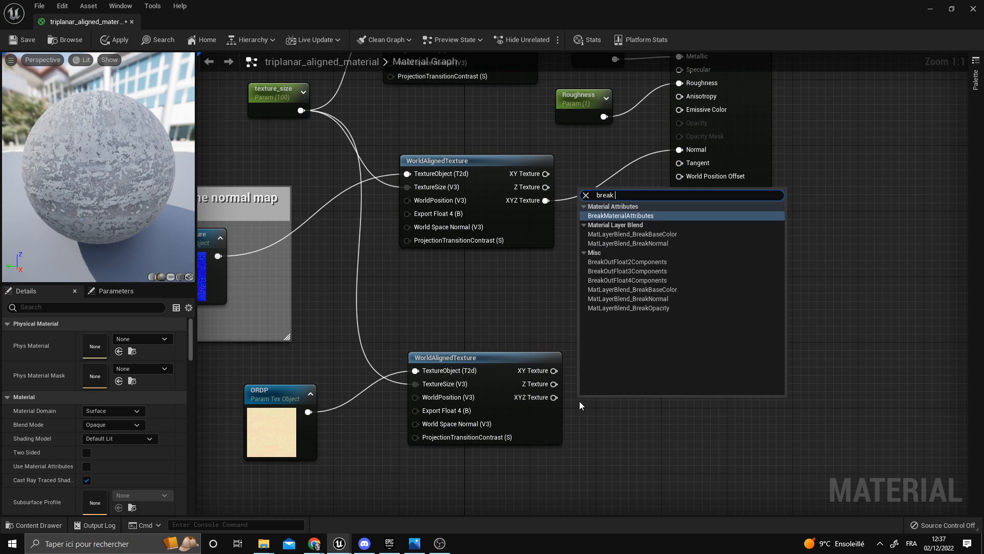
{"action": "left_click", "coordinate": [660, 272]}
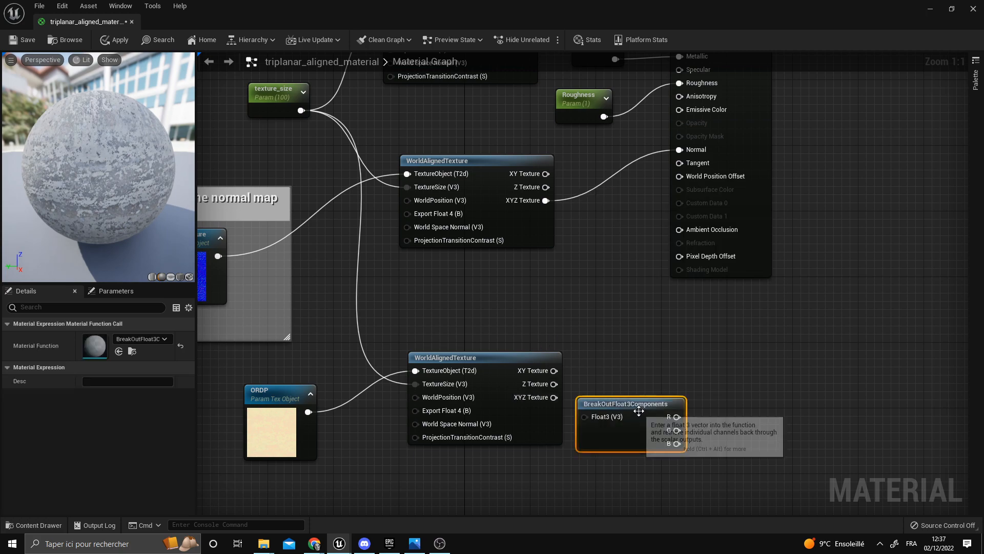
{"action": "left_click_drag", "start_coordinate": [638, 411], "coordinate": [642, 390]}
{"action": "left_click_drag", "start_coordinate": [553, 397], "coordinate": [589, 398]}
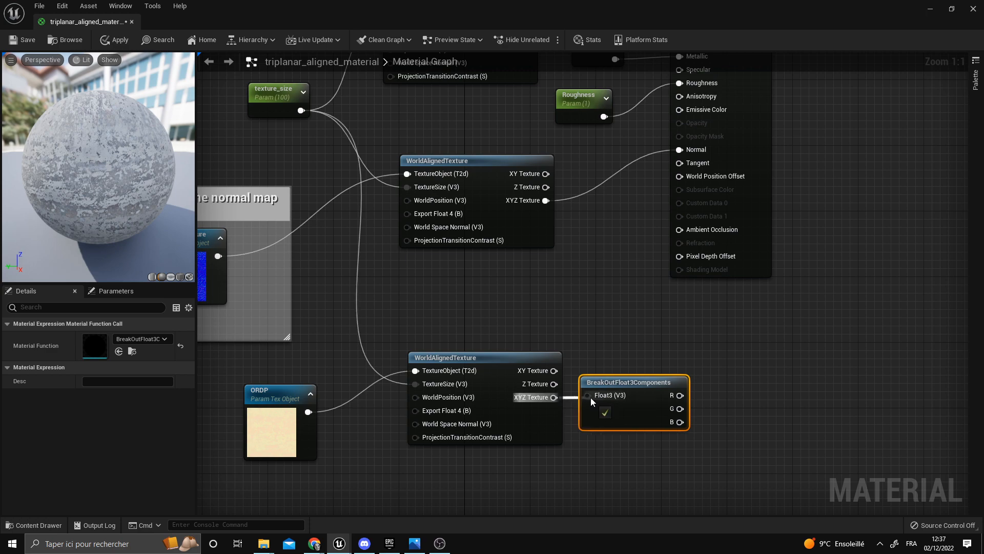
Connect BreakOutFloat3Components' R output to Ambient Occlusion and its G output to Roughness on the material node
{"action": "right_click_drag", "start_coordinate": [718, 359], "coordinate": [626, 394]}
{"action": "scroll", "coordinate": [624, 391], "scroll_direction": "down", "scroll_amount": 2}
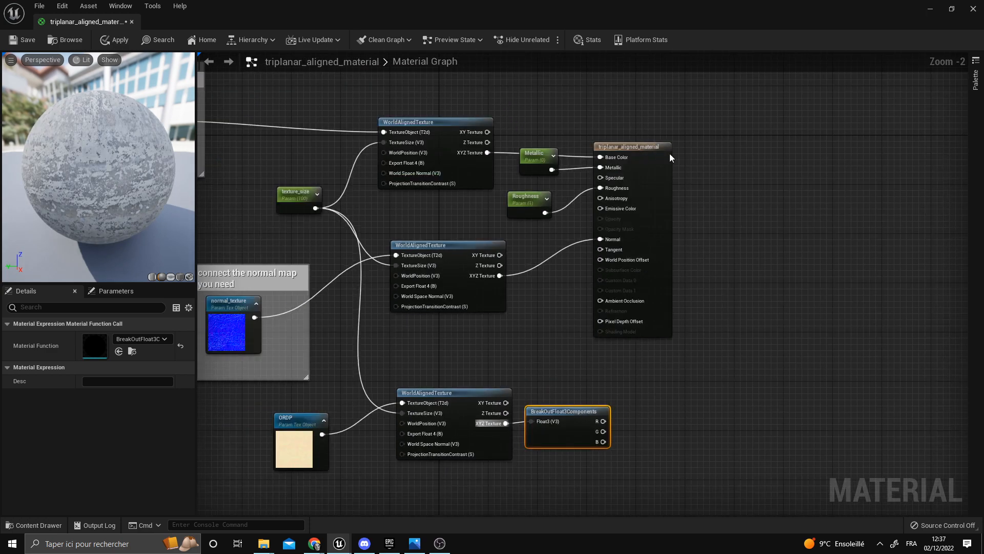
{"action": "left_click", "coordinate": [666, 153]}
{"action": "scroll", "coordinate": [528, 341], "scroll_direction": "up", "scroll_amount": 2}
{"action": "left_click_drag", "start_coordinate": [513, 283], "coordinate": [423, 395]}
{"action": "left_click_drag", "start_coordinate": [554, 319], "coordinate": [580, 305]}
{"action": "right_click_drag", "start_coordinate": [580, 305], "coordinate": [570, 416]}
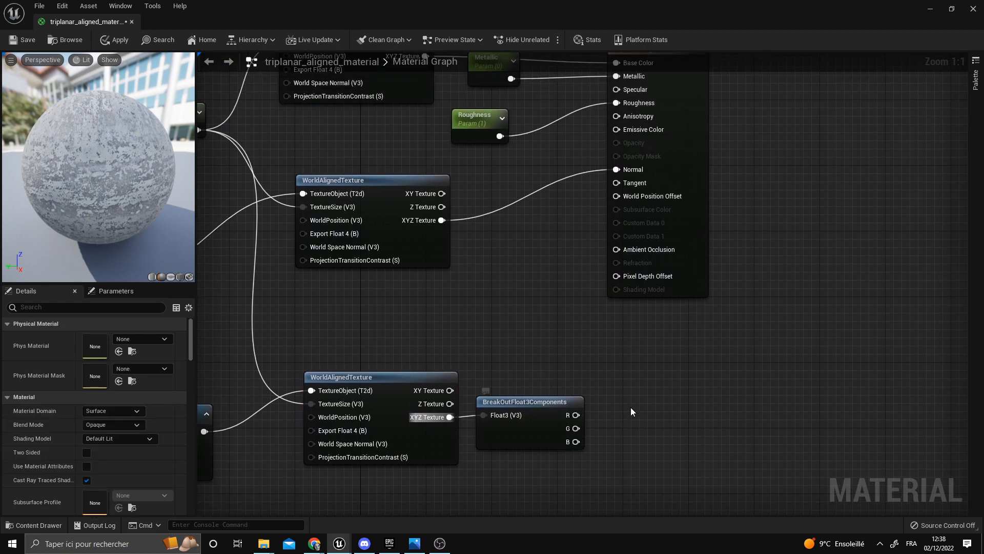
{"action": "right_click_drag", "start_coordinate": [631, 407], "coordinate": [636, 446]}
{"action": "left_click_drag", "start_coordinate": [584, 453], "coordinate": [629, 308]}
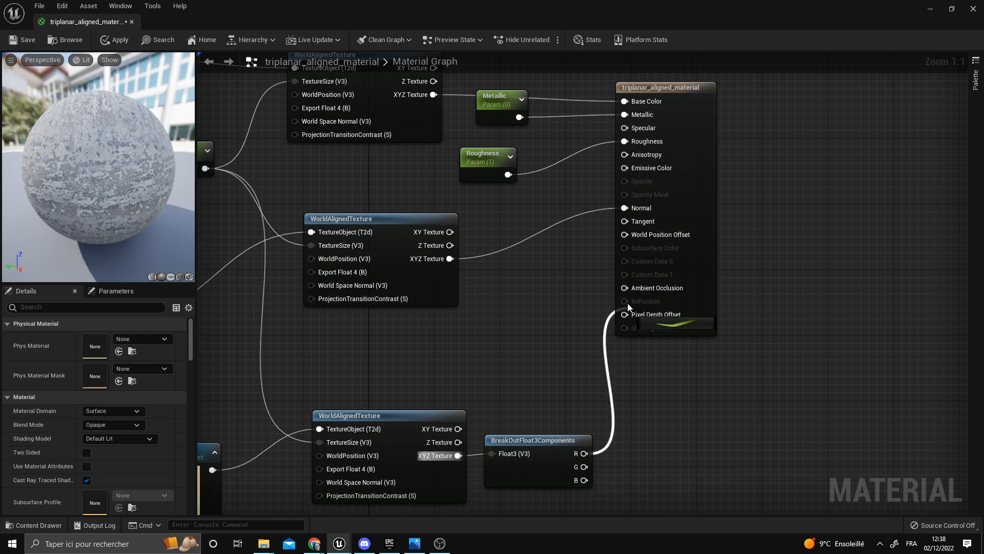
{"action": "mouse_move", "coordinate": [584, 467]}
{"action": "left_mouse_down"}
{"action": "mouse_move", "coordinate": [651, 211]}
{"action": "mouse_move", "coordinate": [623, 180]}
{"action": "mouse_move", "coordinate": [622, 137]}
{"action": "mouse_move", "coordinate": [636, 433]}
{"action": "mouse_move", "coordinate": [623, 242]}
{"action": "mouse_move", "coordinate": [651, 376]}
{"action": "mouse_move", "coordinate": [585, 479]}
{"action": "left_mouse_up"}
{"action": "right_click_drag", "start_coordinate": [538, 380], "coordinate": [562, 381]}
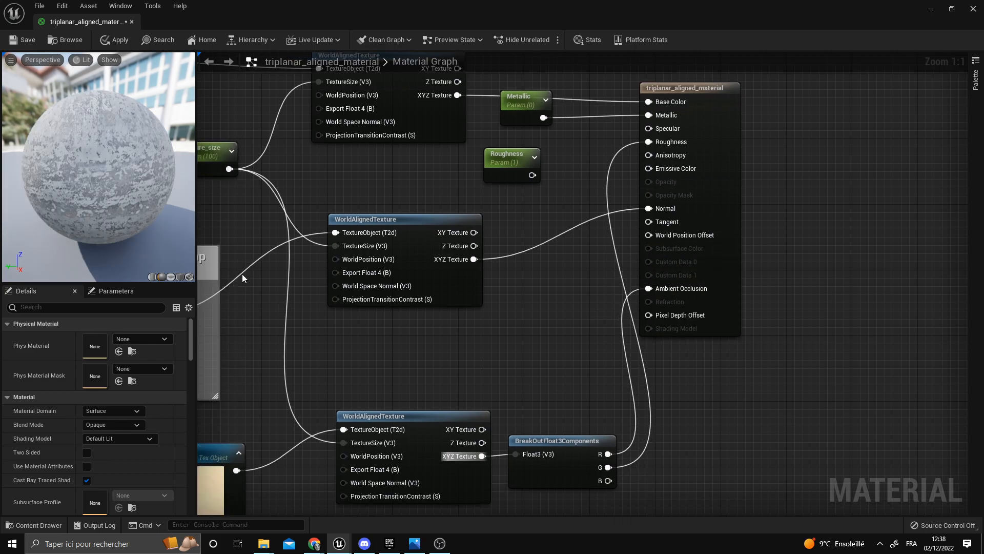
Apply the changes to triplanar_aligned_material, save it, and close its editor
{"action": "scroll", "coordinate": [242, 279], "scroll_direction": "down", "scroll_amount": 2}
{"action": "left_click", "coordinate": [115, 39]}
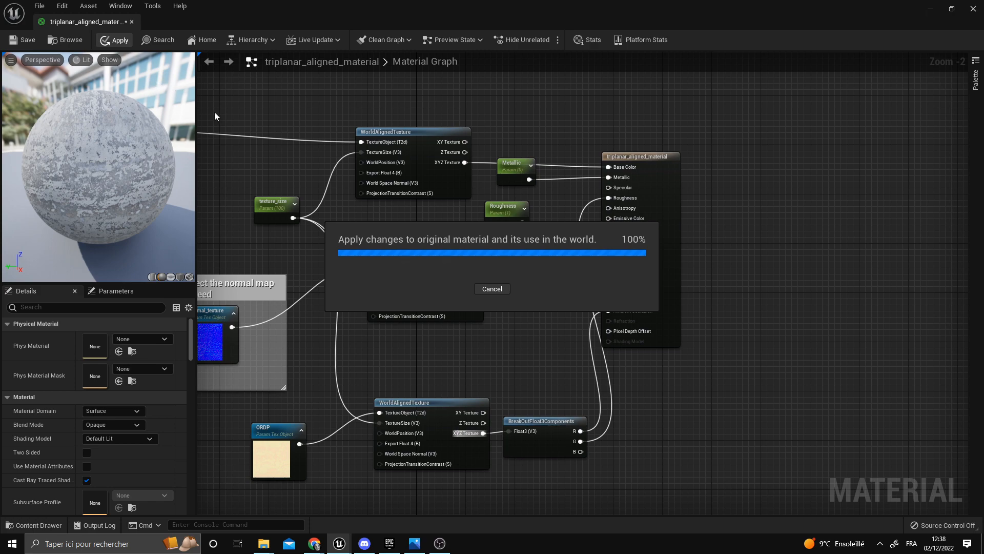
{"action": "right_click_drag", "start_coordinate": [460, 383], "coordinate": [546, 382]}
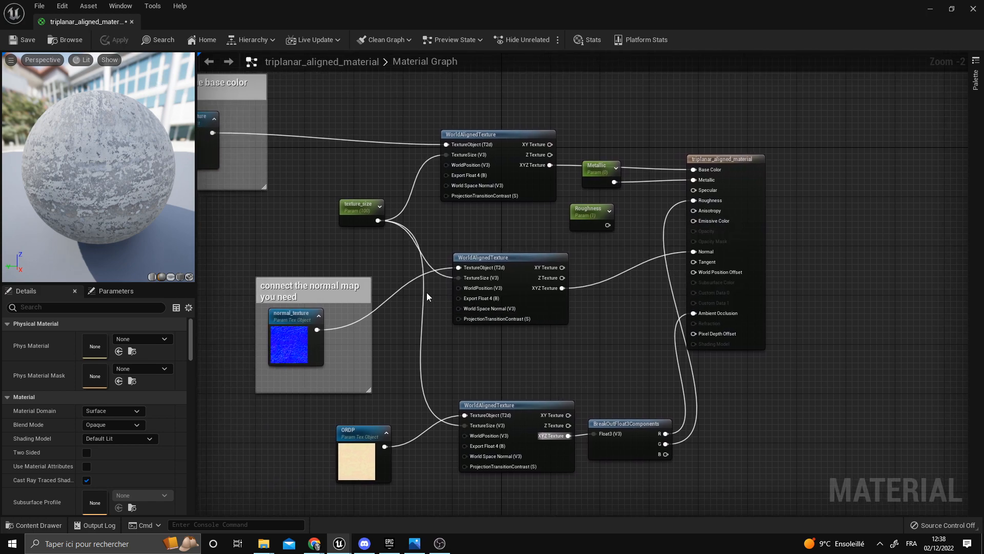
{"action": "left_click", "coordinate": [290, 338]}
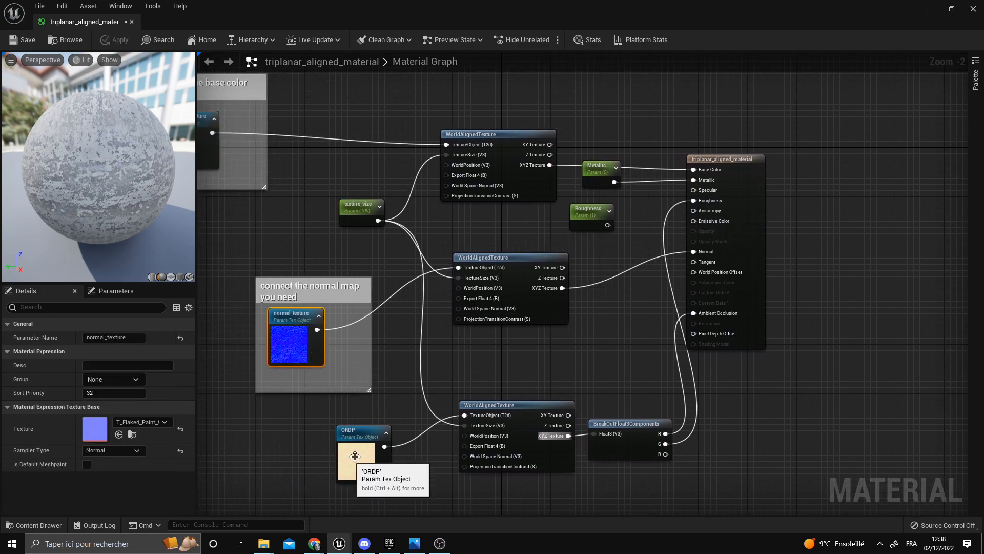
{"action": "left_click", "coordinate": [356, 458]}
{"action": "left_click", "coordinate": [32, 40]}
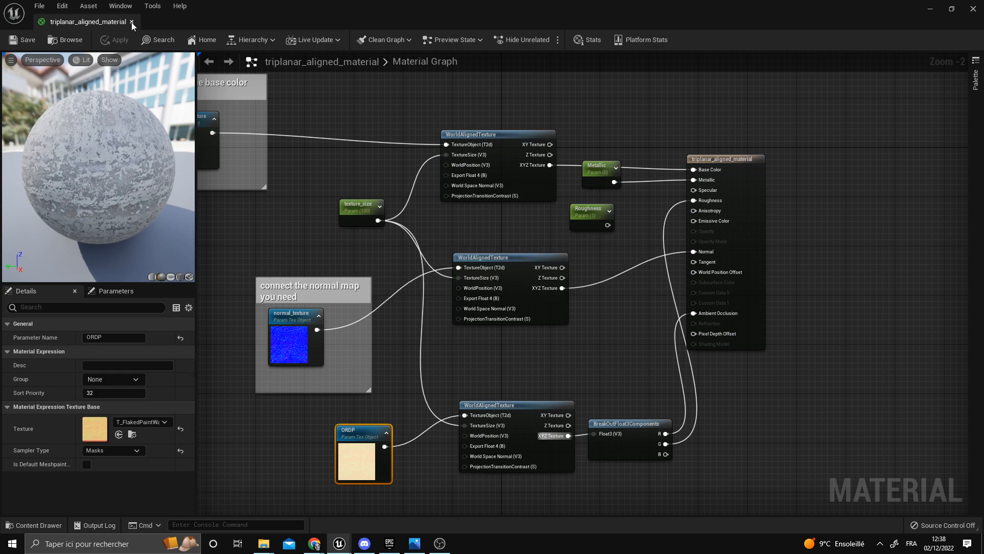
{"action": "left_click", "coordinate": [131, 22]}
Locate Cube7's triplanar material in the content browser and delete Cube7 from the level
{"action": "right_click_drag", "start_coordinate": [497, 225], "coordinate": [497, 225]}
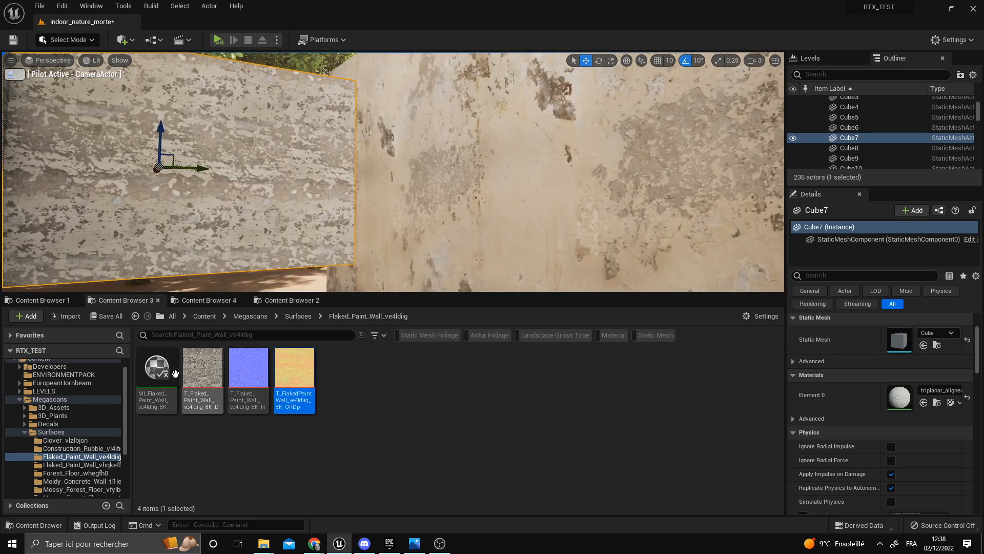
{"action": "left_click", "coordinate": [937, 403]}
{"action": "right_click_drag", "start_coordinate": [680, 219], "coordinate": [665, 217]}
{"action": "key", "text": "Delete"}
{"action": "right_click_drag", "start_coordinate": [571, 233], "coordinate": [571, 233]}
Reopen triplanar_aligned_material, review its ORDP, normal_texture and base_color_texture parameters, and close it
{"action": "double_click", "coordinate": [755, 378]}
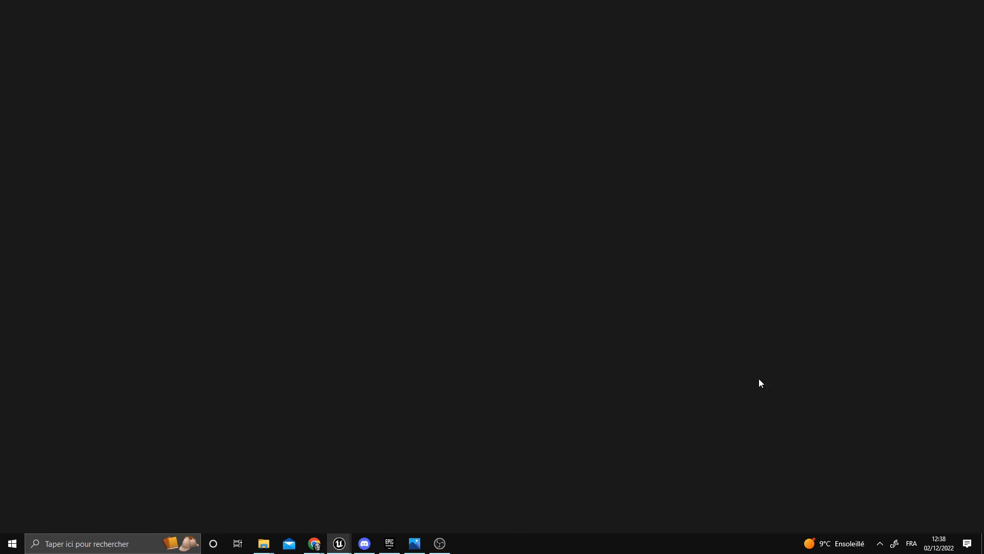
{"action": "right_click_drag", "start_coordinate": [382, 208], "coordinate": [411, 281]}
{"action": "left_click", "coordinate": [431, 418]}
{"action": "left_click", "coordinate": [361, 322]}
{"action": "left_click", "coordinate": [251, 118]}
{"action": "left_click", "coordinate": [265, 203]}
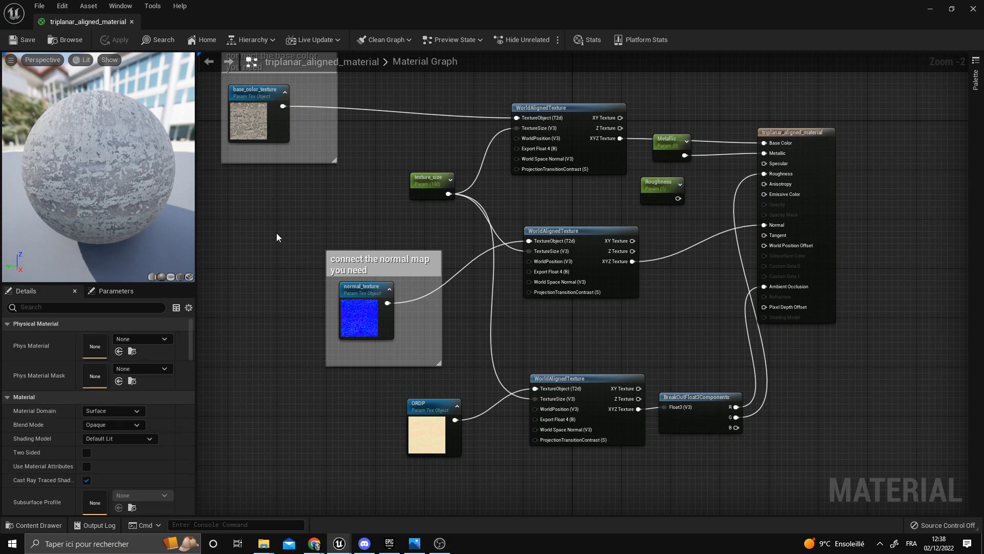
{"action": "left_click", "coordinate": [361, 317]}
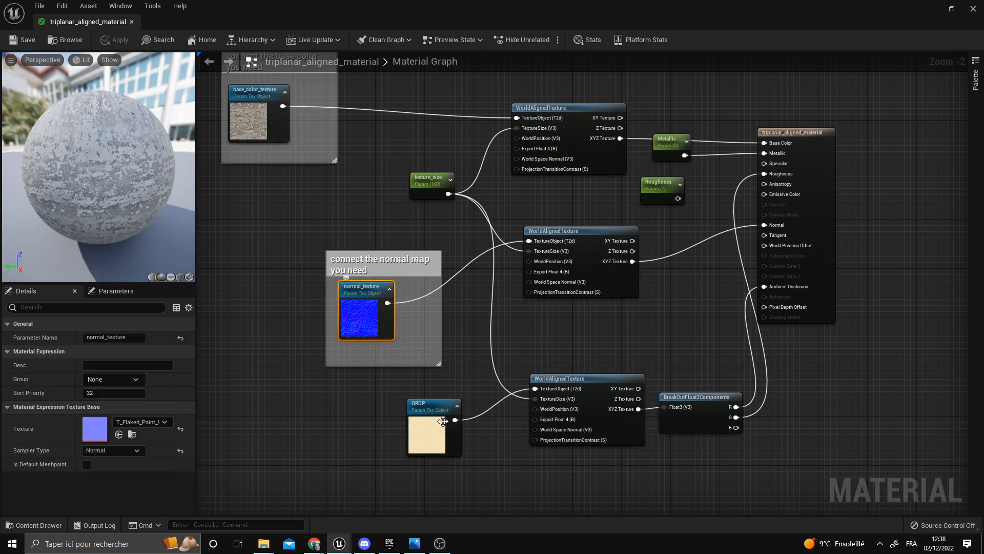
{"action": "left_click", "coordinate": [131, 21]}
Create a material instance from triplanar_aligned_material in the Surfaces folder, keeping the default name
{"action": "right_click", "coordinate": [766, 369]}
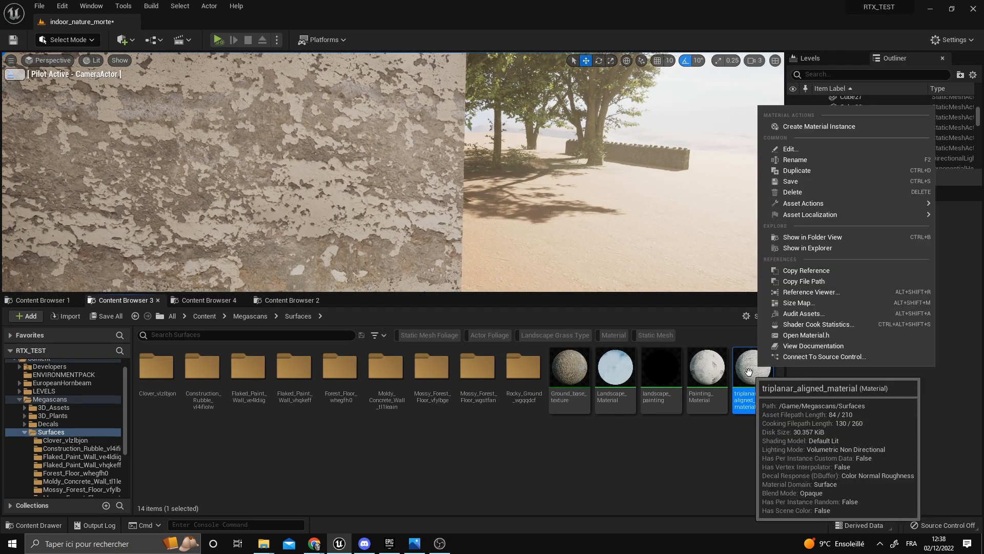
{"action": "left_click", "coordinate": [736, 447]}
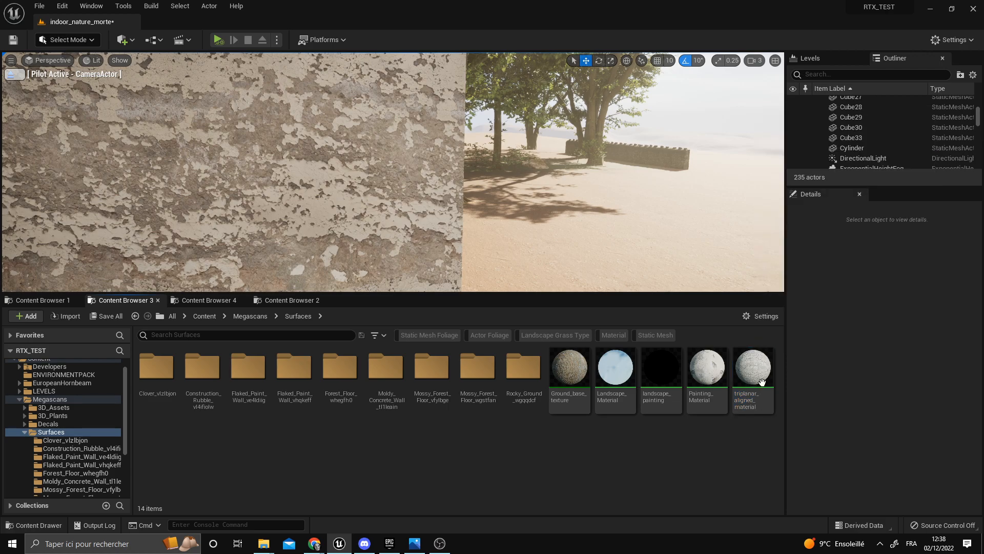
{"action": "right_click", "coordinate": [767, 386]}
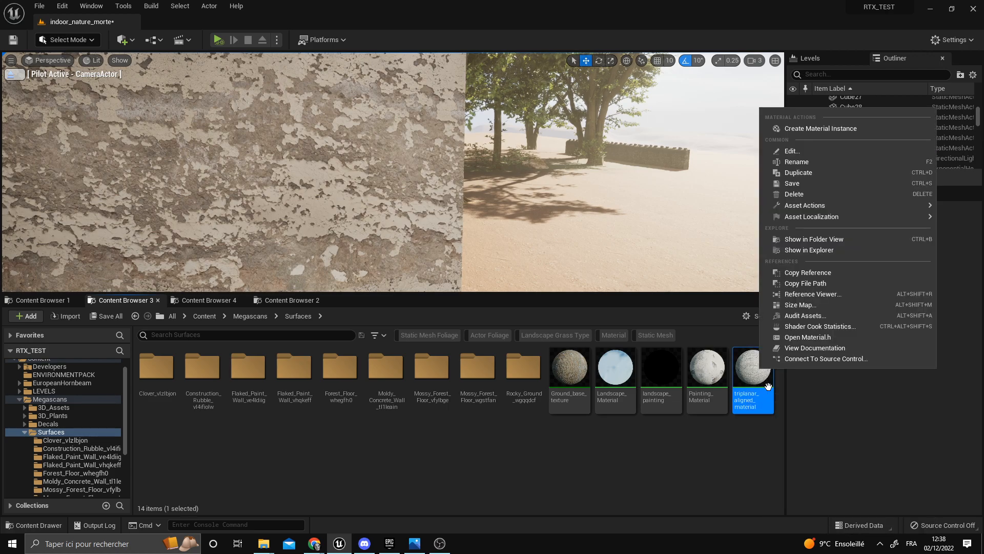
{"action": "left_click", "coordinate": [812, 129]}
{"action": "left_click", "coordinate": [324, 486]}
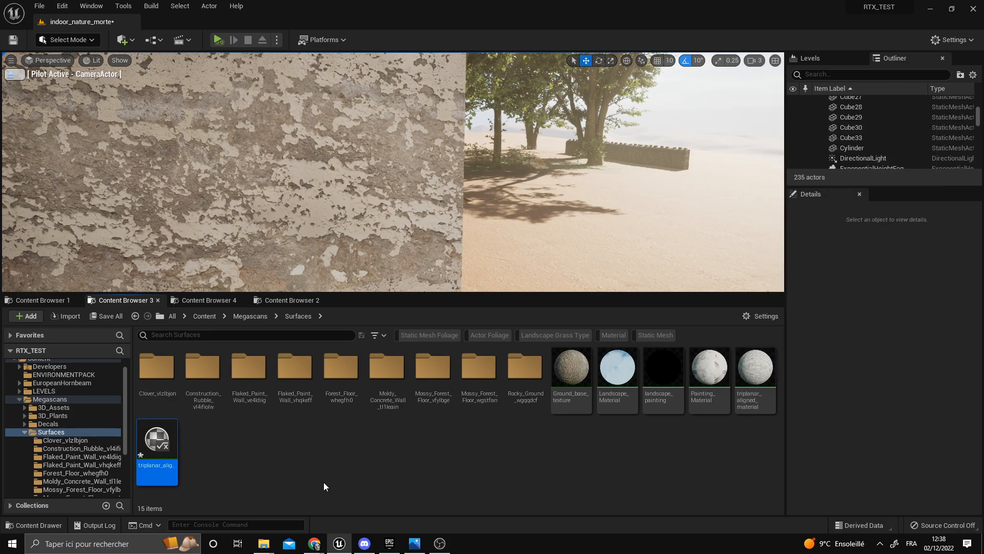
Open the new material instance and enable overrides for base_color_texture, normal_texture and ORDP
{"action": "double_click", "coordinate": [177, 449]}
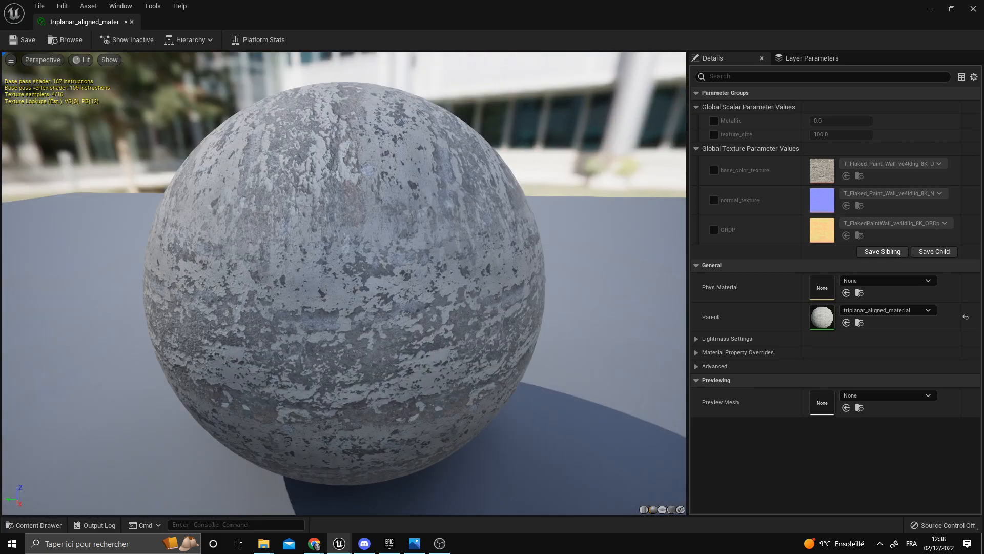
{"action": "left_click", "coordinate": [714, 170]}
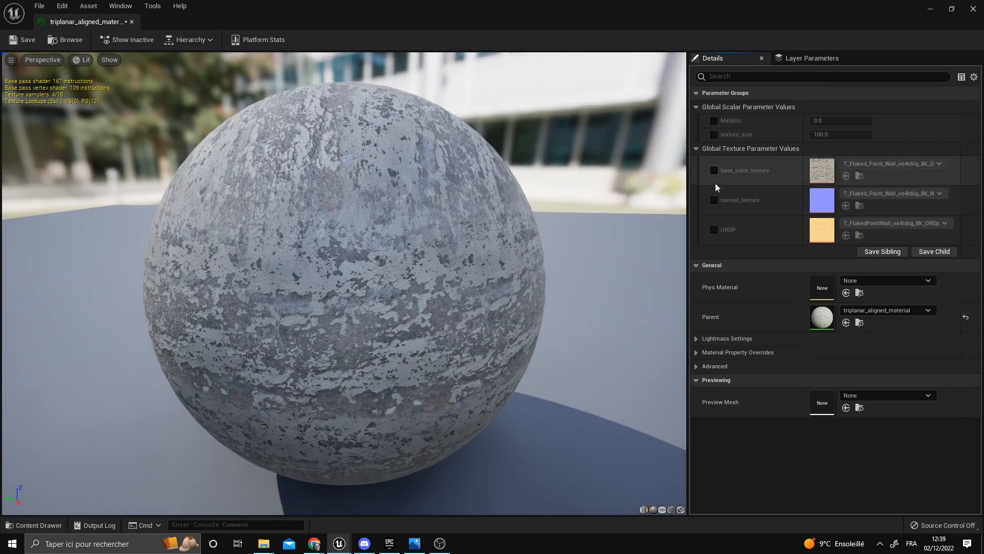
{"action": "left_click", "coordinate": [713, 200]}
{"action": "left_click", "coordinate": [713, 230]}
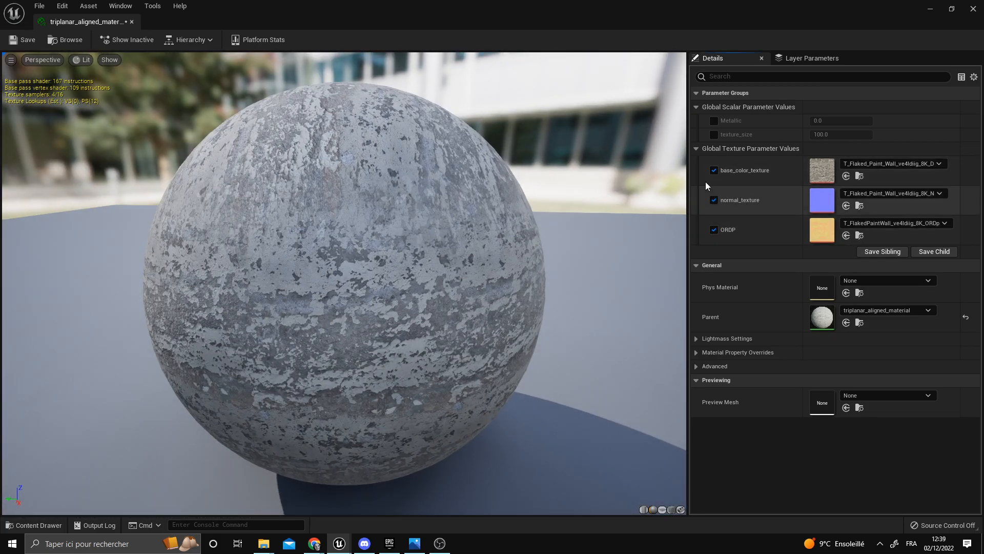
Restore the instance editor to a floating window, enlarge it, and place it above the content browser's assets
{"action": "double_click", "coordinate": [589, 11]}
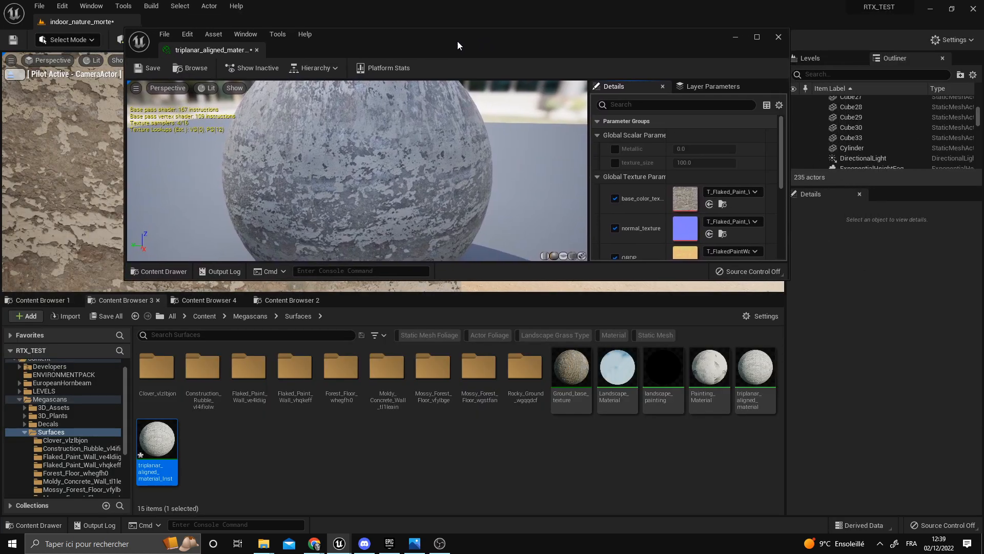
{"action": "left_click_drag", "start_coordinate": [762, 272], "coordinate": [818, 317]}
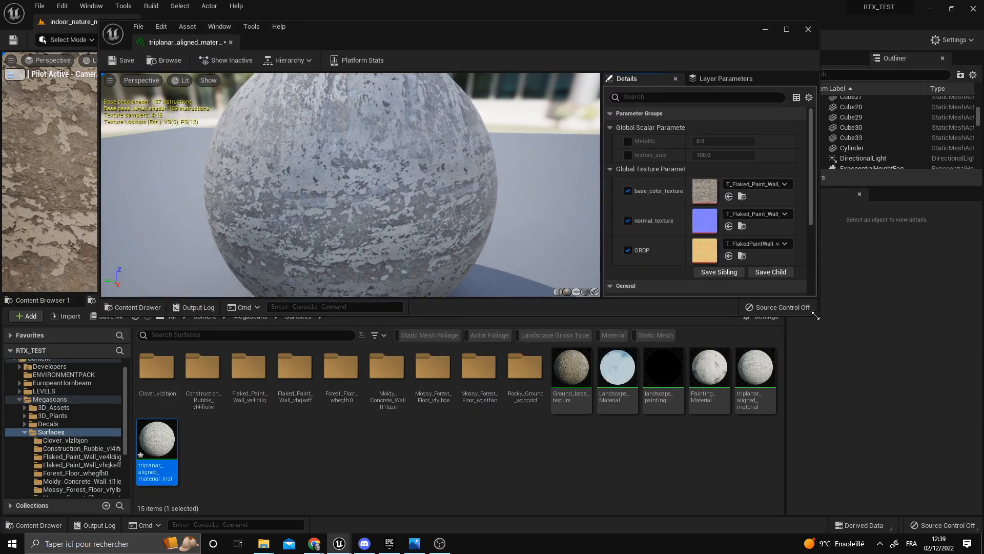
{"action": "left_click_drag", "start_coordinate": [417, 39], "coordinate": [446, 21]}
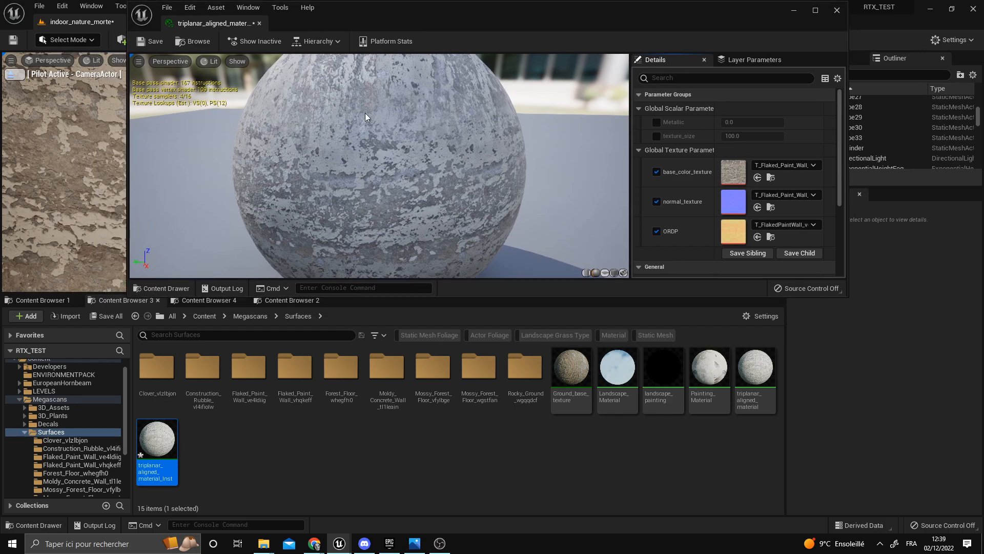
Open the Megascans Surfaces folder Flaked_Paint_Wall_vhqkeff in Content Browser 2, beside the material instance editor
{"action": "left_click", "coordinate": [46, 300]}
{"action": "left_click", "coordinate": [124, 301]}
{"action": "left_click", "coordinate": [201, 300]}
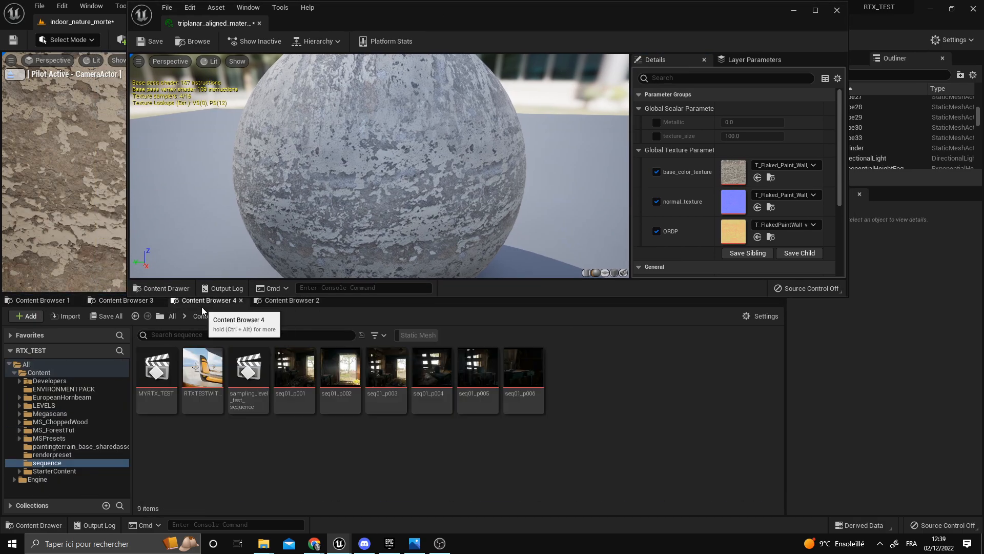
{"action": "left_click", "coordinate": [279, 300]}
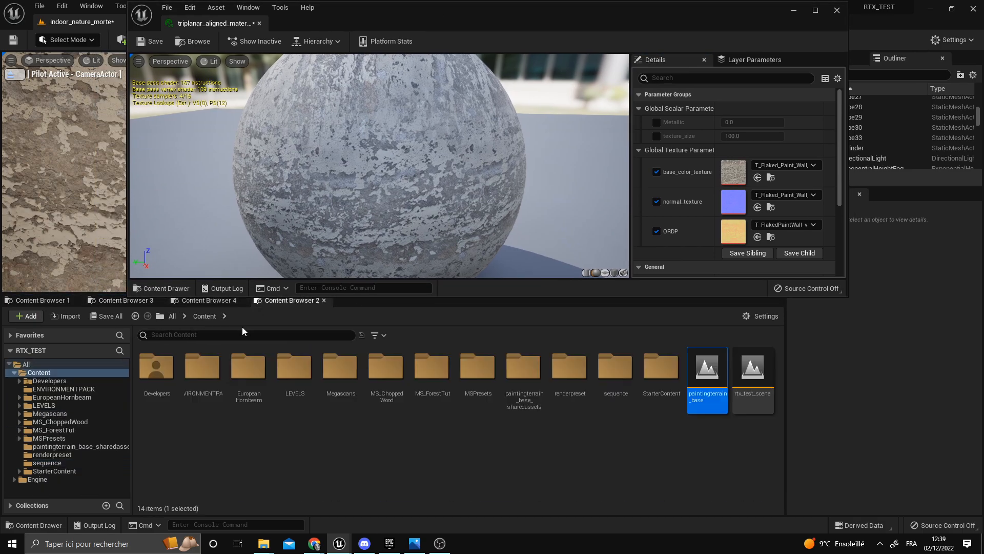
{"action": "left_click", "coordinate": [50, 413]}
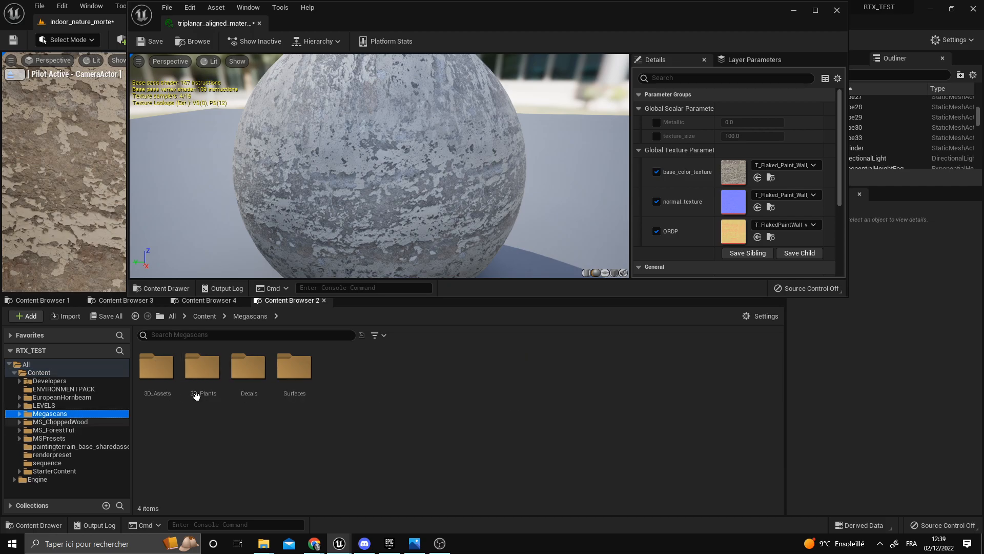
{"action": "double_click", "coordinate": [296, 373]}
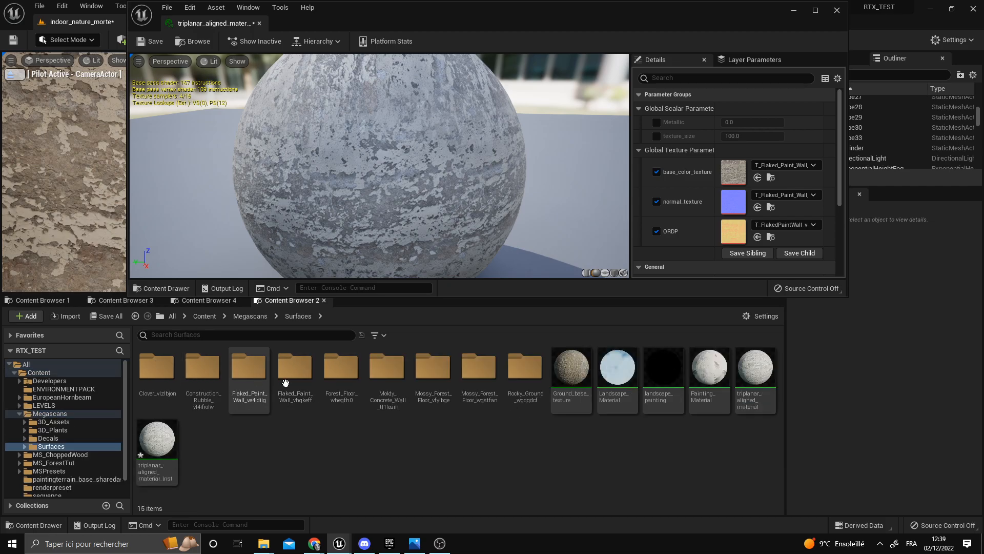
{"action": "double_click", "coordinate": [286, 382]}
Assign the Flaked_Paint_Wall_vhqkeff D, N and ORDp textures to base_color_texture, normal_texture and ORDP, save the instance and close its editor
{"action": "left_click", "coordinate": [202, 367]}
{"action": "left_click_drag", "start_coordinate": [202, 366], "coordinate": [729, 175]}
{"action": "left_click_drag", "start_coordinate": [248, 367], "coordinate": [735, 204]}
{"action": "left_click_drag", "start_coordinate": [311, 370], "coordinate": [736, 233]}
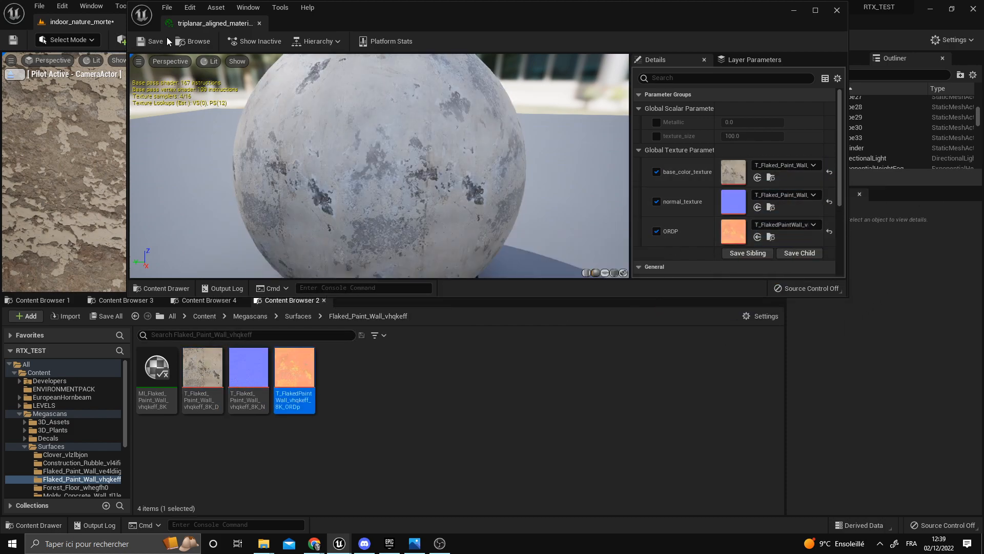
{"action": "left_click", "coordinate": [260, 24]}
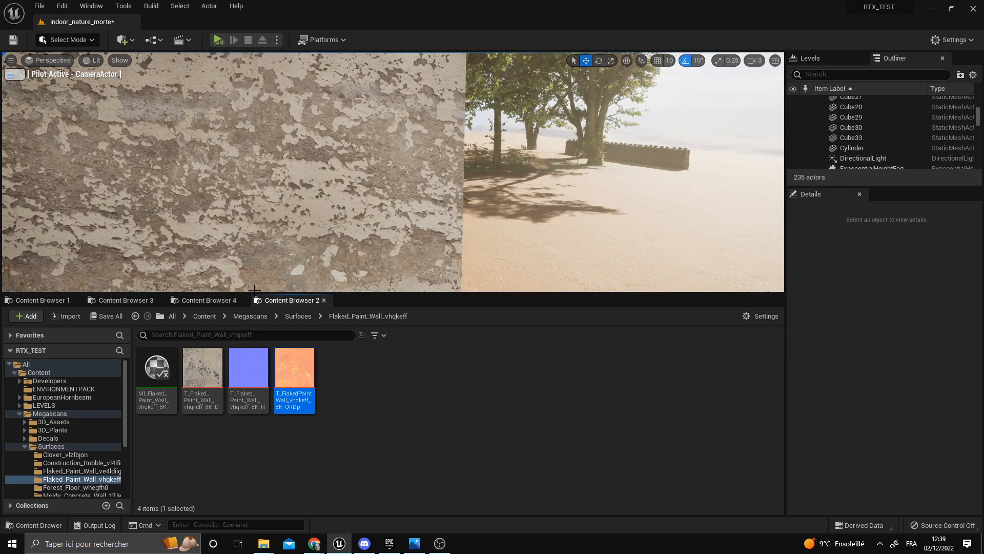
Apply triplanar_aligned_material_Inst from the Surfaces folder to the flat wall and the adjoining cylinder in the level
{"action": "left_click", "coordinate": [101, 302]}
{"action": "left_click", "coordinate": [50, 301]}
{"action": "left_click", "coordinate": [104, 301]}
{"action": "right_click_drag", "start_coordinate": [270, 258], "coordinate": [251, 265]}
{"action": "scroll", "coordinate": [270, 258], "scroll_direction": "down", "scroll_amount": 5}
{"action": "left_click_drag", "start_coordinate": [153, 444], "coordinate": [292, 218]}
{"action": "right_click_drag", "start_coordinate": [290, 214], "coordinate": [251, 215]}
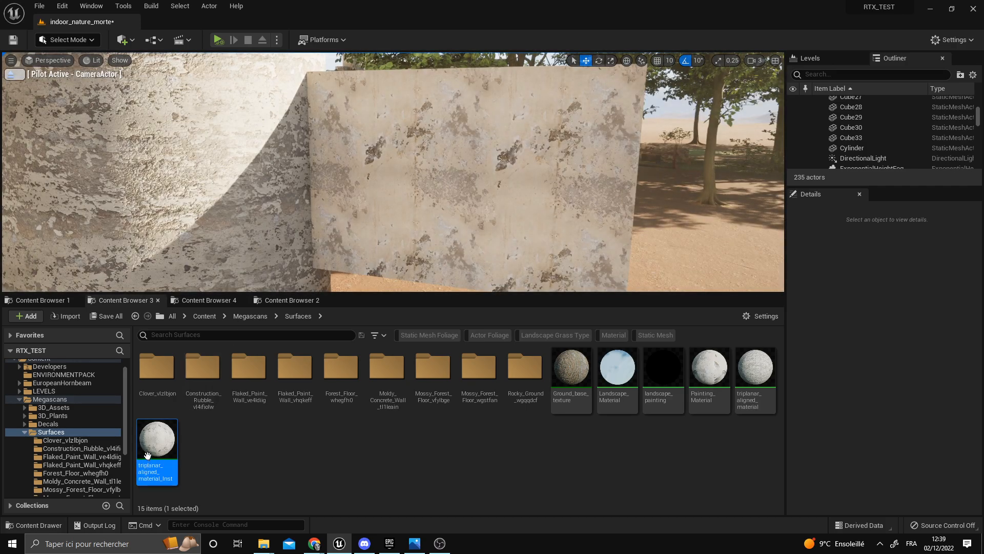
{"action": "mouse_move", "coordinate": [480, 272]}
{"action": "right_mouse_down"}
{"action": "mouse_move", "coordinate": [436, 272]}
{"action": "mouse_move", "coordinate": [480, 272]}
{"action": "right_mouse_up"}
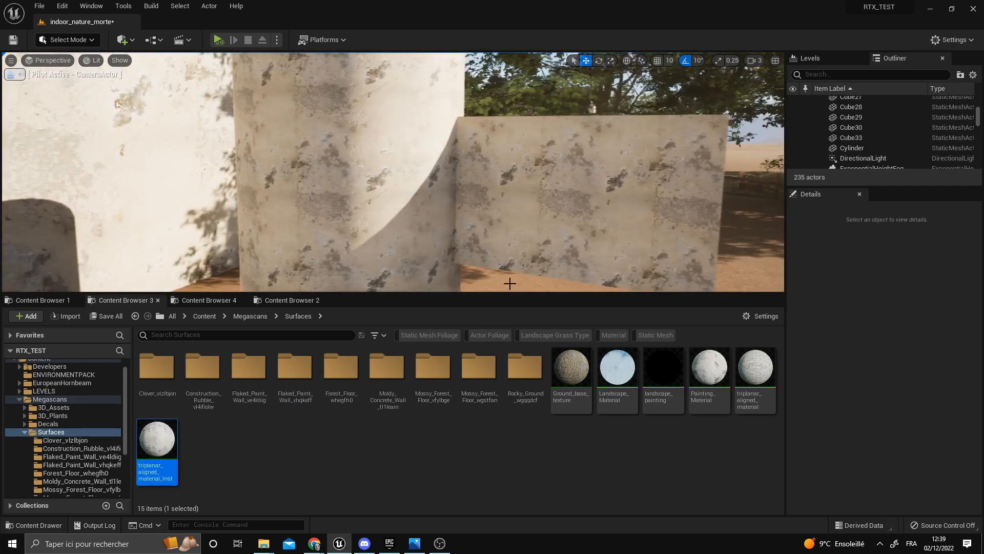
Reopen triplanar_aligned_material, review its base color and normal map connections, and close it
{"action": "double_click", "coordinate": [756, 369]}
{"action": "scroll", "coordinate": [629, 196], "scroll_direction": "down", "scroll_amount": 4}
{"action": "left_click_drag", "start_coordinate": [357, 102], "coordinate": [482, 190]}
{"action": "right_click_drag", "start_coordinate": [324, 92], "coordinate": [368, 129]}
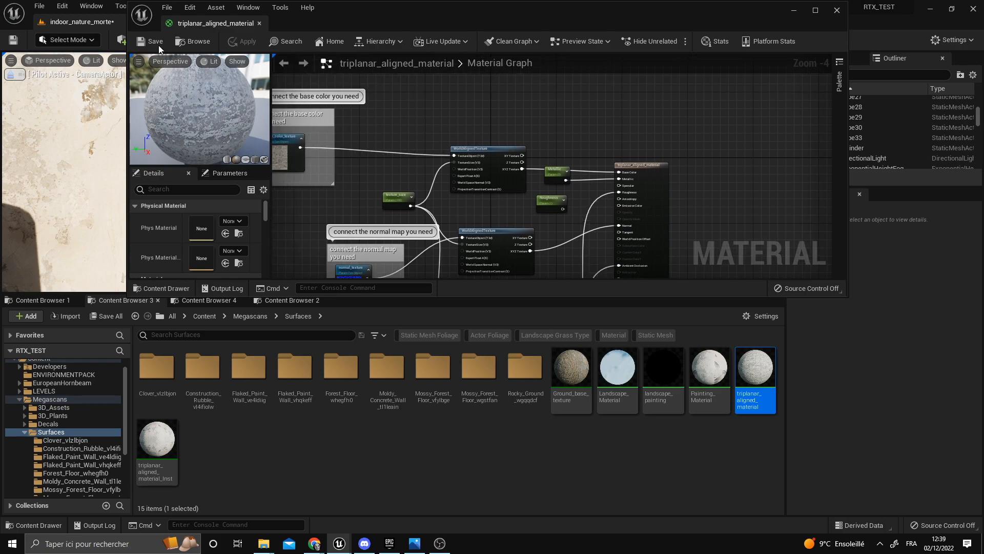
{"action": "left_click", "coordinate": [258, 23]}
Create a second material instance from triplanar_aligned_material, keeping the default name, and open it
{"action": "right_click", "coordinate": [747, 375]}
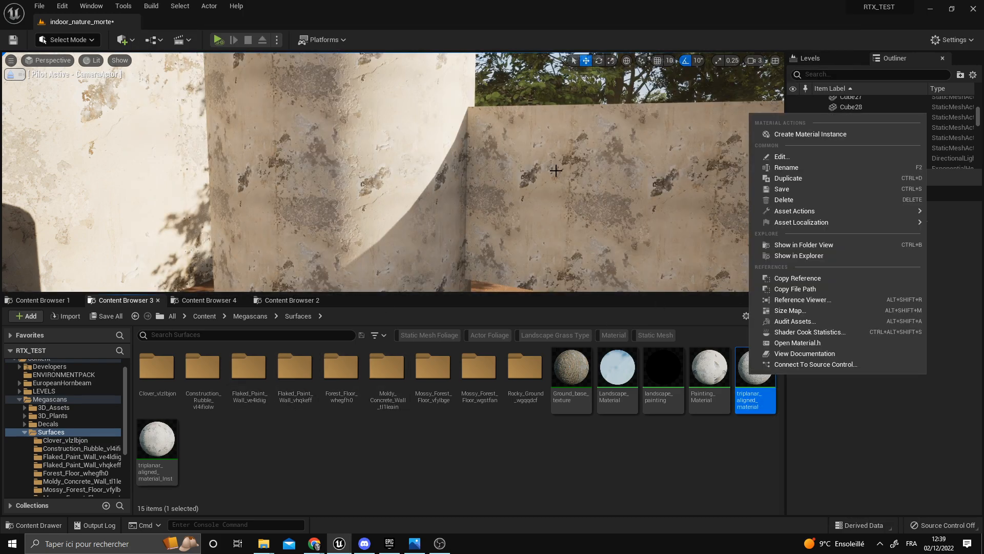
{"action": "left_click", "coordinate": [792, 135]}
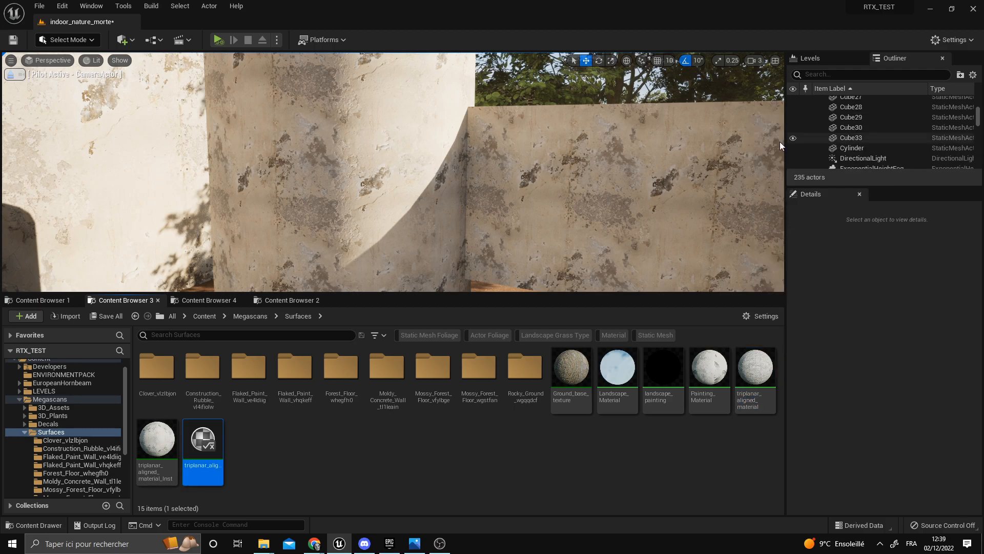
{"action": "key", "text": "Return"}
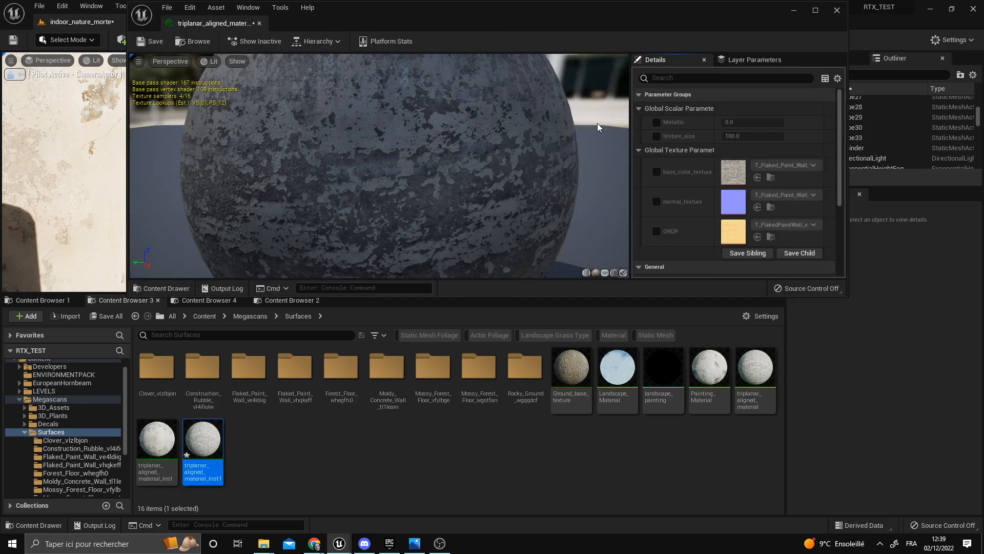
Enable the base_color_texture, normal_texture and ORDP overrides in the second material instance
{"action": "left_click", "coordinate": [657, 172]}
{"action": "left_click", "coordinate": [656, 202]}
{"action": "left_click", "coordinate": [656, 232]}
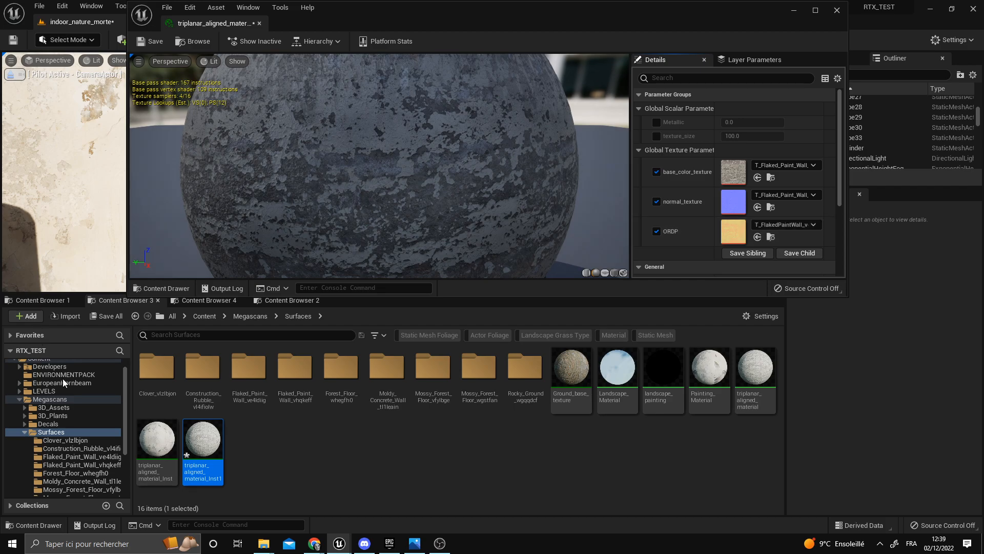
Open the Moldy_Concrete_Wall_tl1leain folder under Surfaces in Content Browser 2
{"action": "left_click", "coordinate": [41, 301]}
{"action": "left_click", "coordinate": [195, 299]}
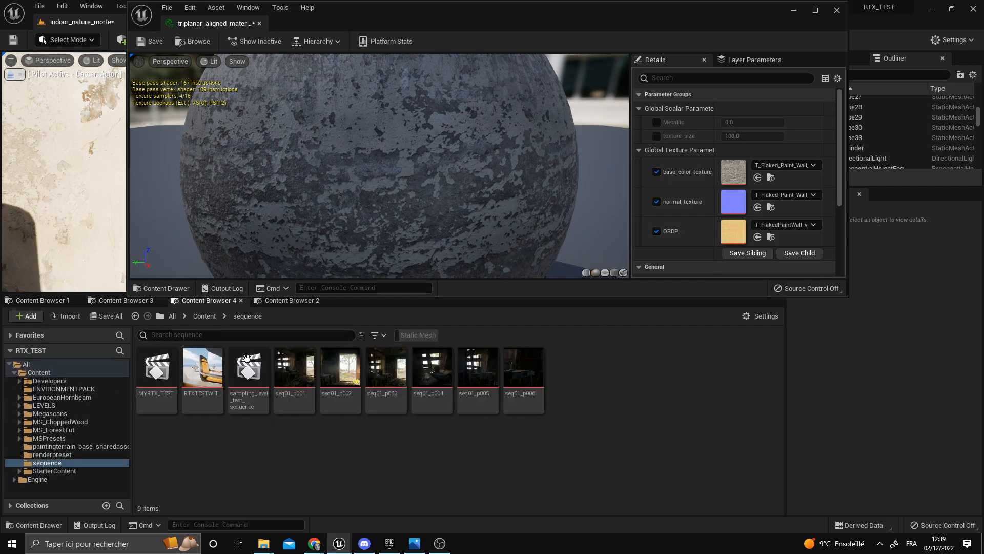
{"action": "left_click", "coordinate": [273, 301]}
{"action": "left_click", "coordinate": [302, 317]}
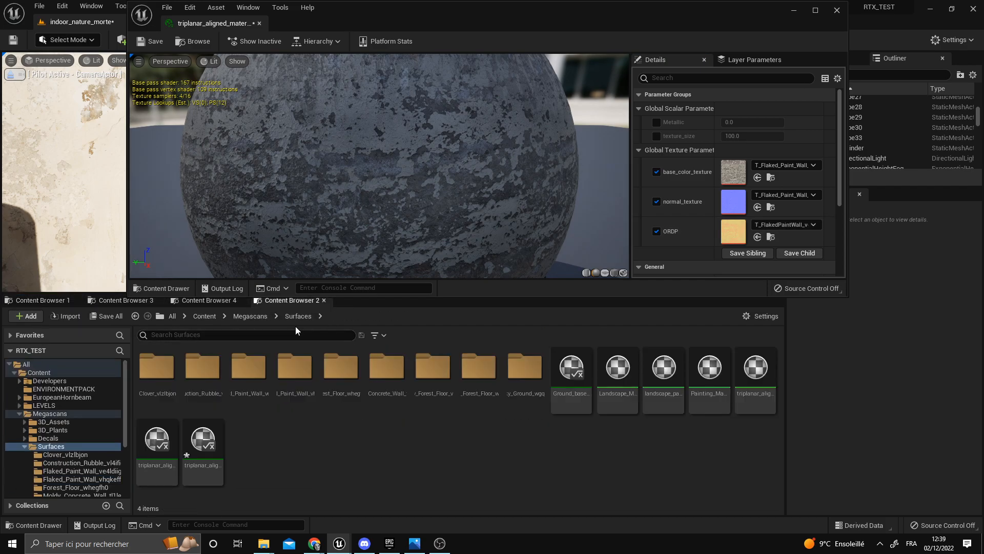
{"action": "double_click", "coordinate": [394, 379]}
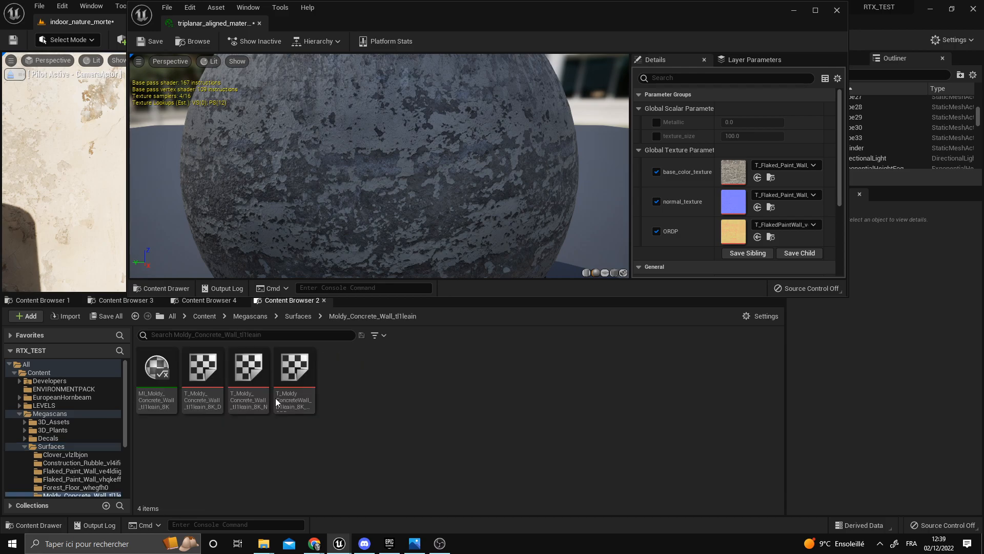
Assign the Moldy_Concrete_Wall_tl1leain D, N and ORDp textures to base_color_texture, normal_texture and ORDP, save the instance and close its editor
{"action": "left_click_drag", "start_coordinate": [203, 369], "coordinate": [733, 171]}
{"action": "left_click_drag", "start_coordinate": [249, 369], "coordinate": [733, 201]}
{"action": "left_click_drag", "start_coordinate": [294, 369], "coordinate": [734, 230]}
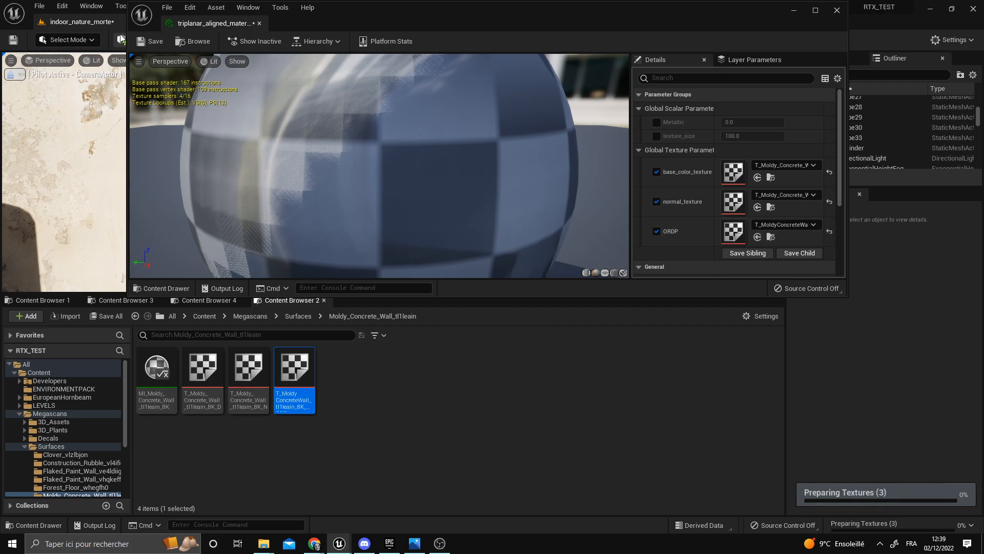
{"action": "left_click", "coordinate": [151, 45]}
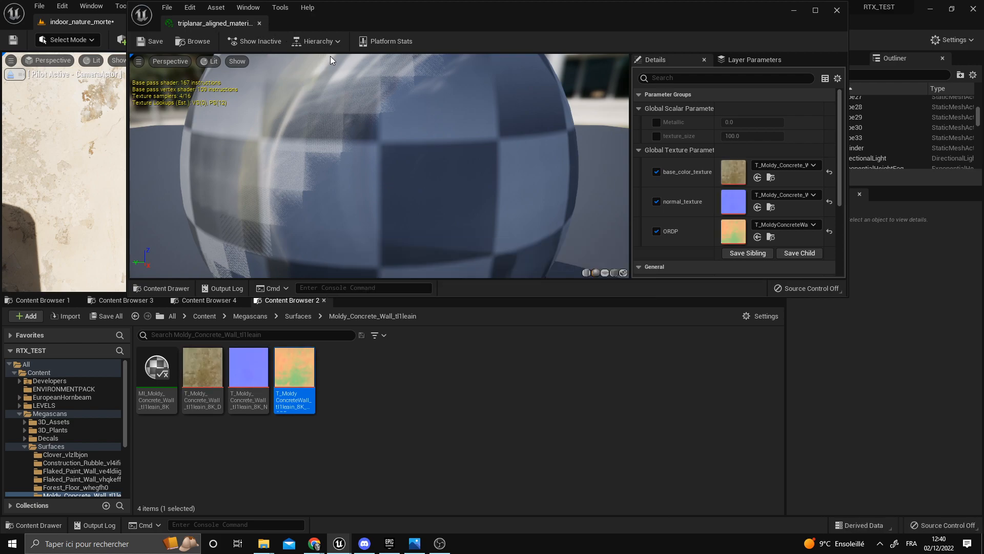
{"action": "left_click", "coordinate": [260, 24]}
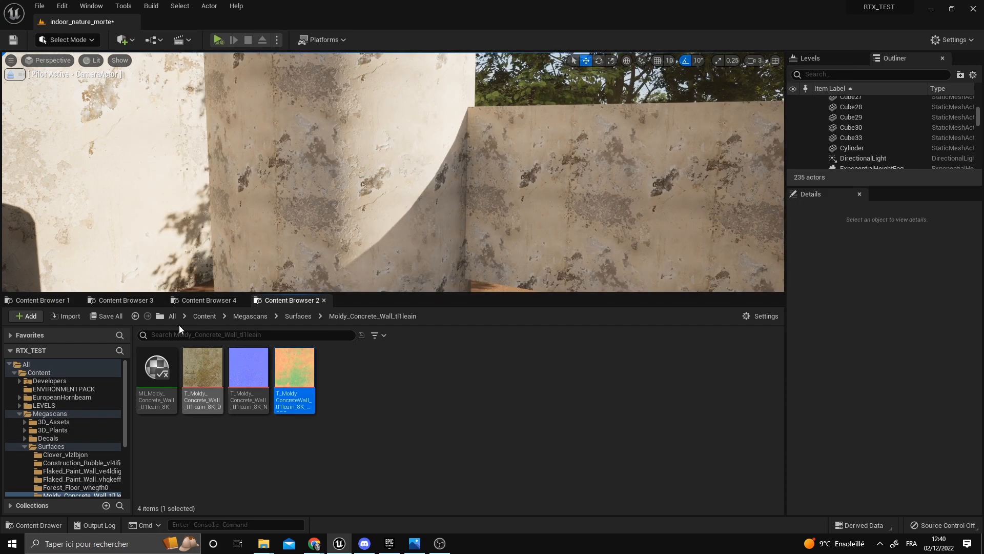
Apply triplanar_aligned_material_Inst1 from the Surfaces folder to the cylinder and the adjoining flat wall in the level
{"action": "left_click", "coordinate": [121, 300]}
{"action": "left_click", "coordinate": [63, 300]}
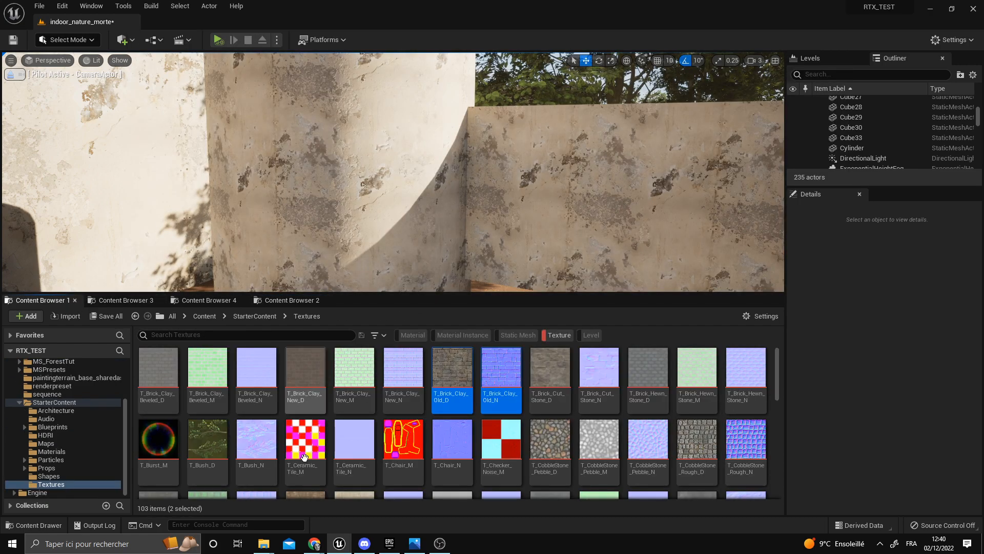
{"action": "left_click", "coordinate": [124, 301]}
{"action": "left_click_drag", "start_coordinate": [226, 453], "coordinate": [557, 241]}
{"action": "right_click_drag", "start_coordinate": [557, 241], "coordinate": [589, 253]}
{"action": "right_click_drag", "start_coordinate": [512, 203], "coordinate": [512, 203]}
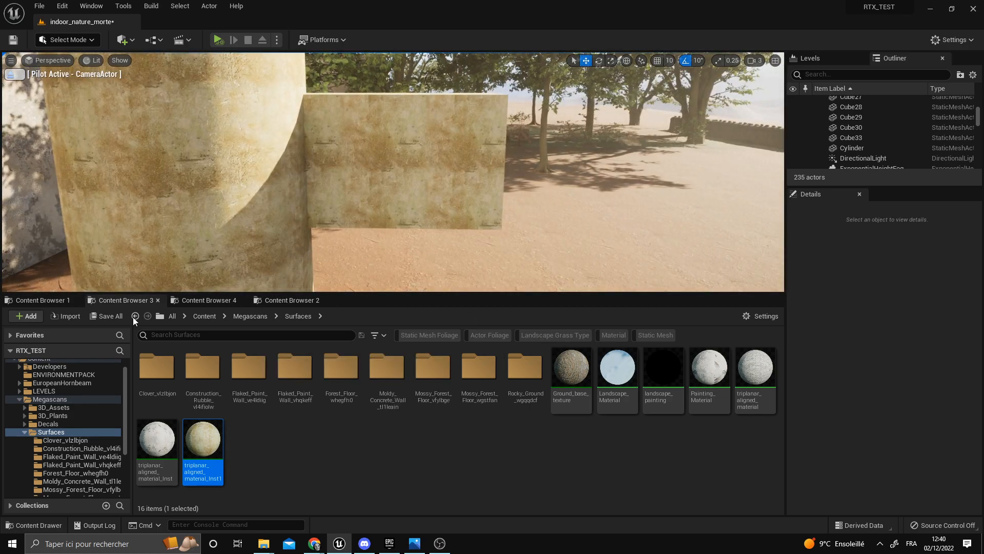
Return to the Moldy_Concrete_Wall_tl1leain folder and examine its base color, normal and ORDp textures
{"action": "left_click", "coordinate": [54, 303]}
{"action": "left_click", "coordinate": [206, 301]}
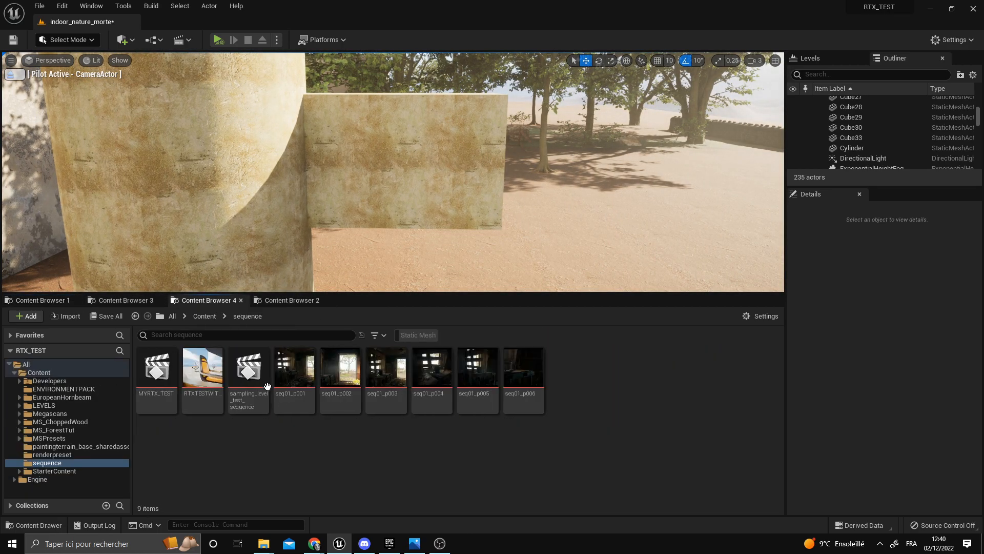
{"action": "left_click", "coordinate": [281, 305]}
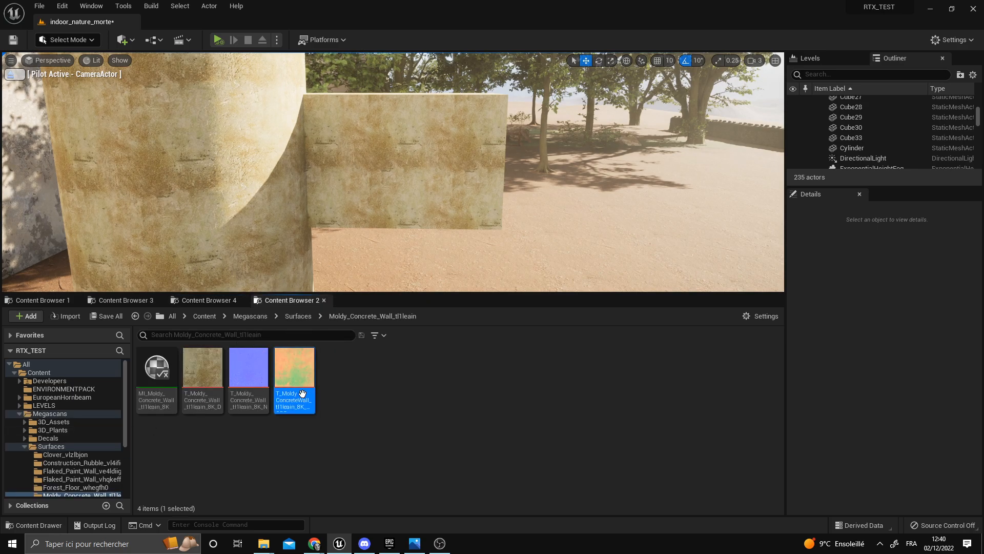
{"action": "mouse_move", "coordinate": [301, 392]}
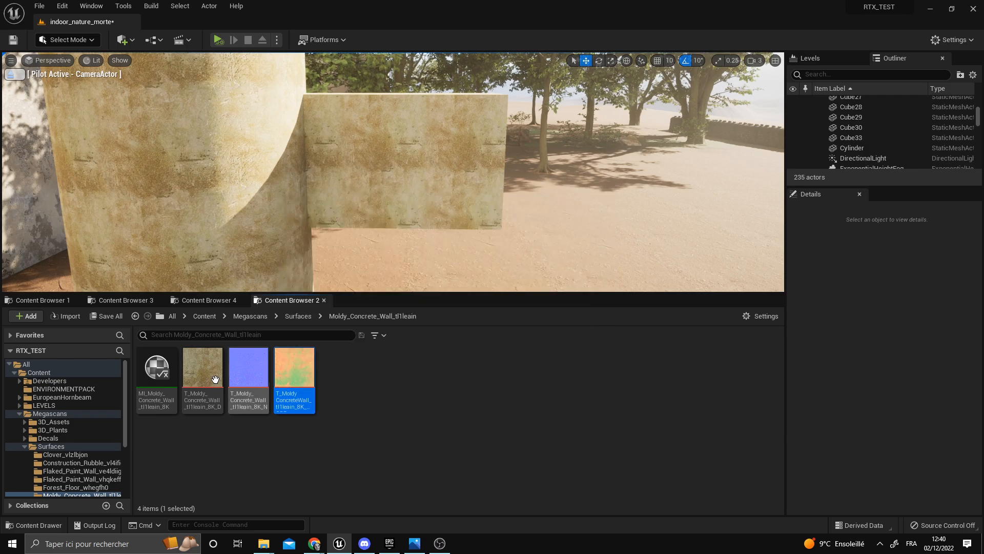
{"action": "left_click", "coordinate": [213, 369]}
{"action": "left_click", "coordinate": [257, 368]}
{"action": "left_click", "coordinate": [307, 370]}
{"action": "left_click", "coordinate": [205, 370]}
{"action": "left_click", "coordinate": [293, 377]}
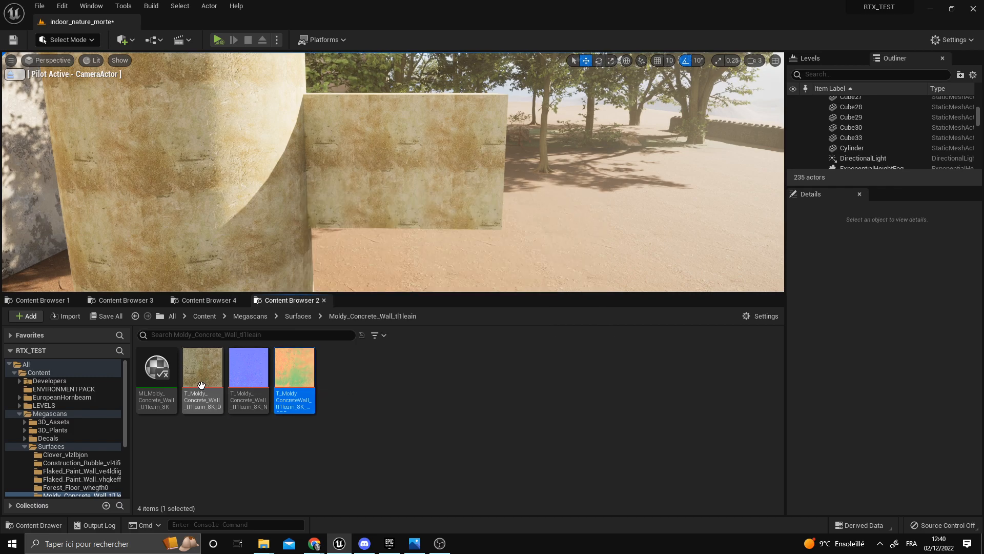
{"action": "left_click", "coordinate": [243, 377]}
{"action": "left_click", "coordinate": [292, 370]}
{"action": "left_click", "coordinate": [241, 372]}
{"action": "left_click_drag", "start_coordinate": [203, 370], "coordinate": [302, 320]}
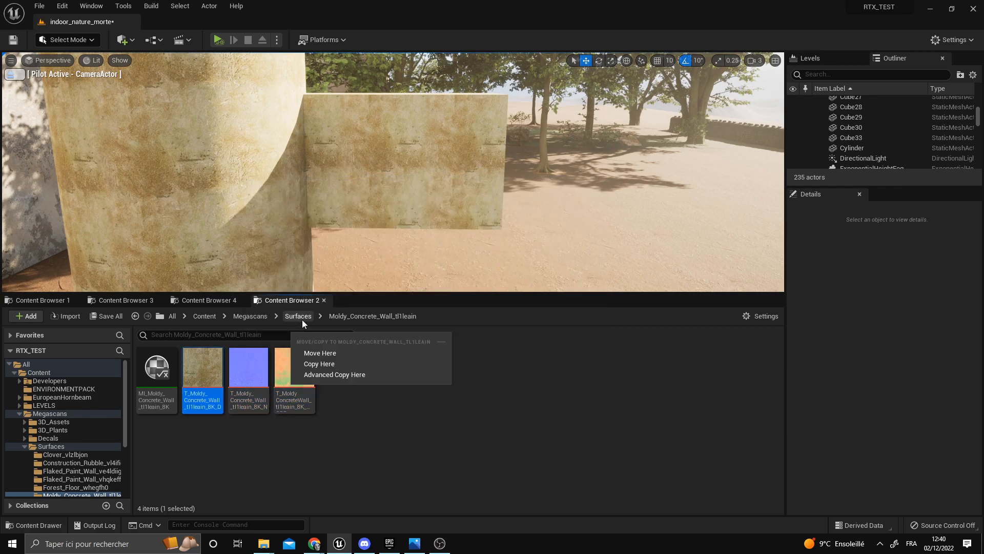
Compare the ORDp textures in the Moldy_Concrete_Wall, Construction_Rubble and Flaked_Paint_Wall_ve4ldiig folders, and return to Surfaces
{"action": "left_click", "coordinate": [300, 318]}
{"action": "double_click", "coordinate": [385, 373]}
{"action": "left_click", "coordinate": [296, 383]}
{"action": "left_click", "coordinate": [298, 316]}
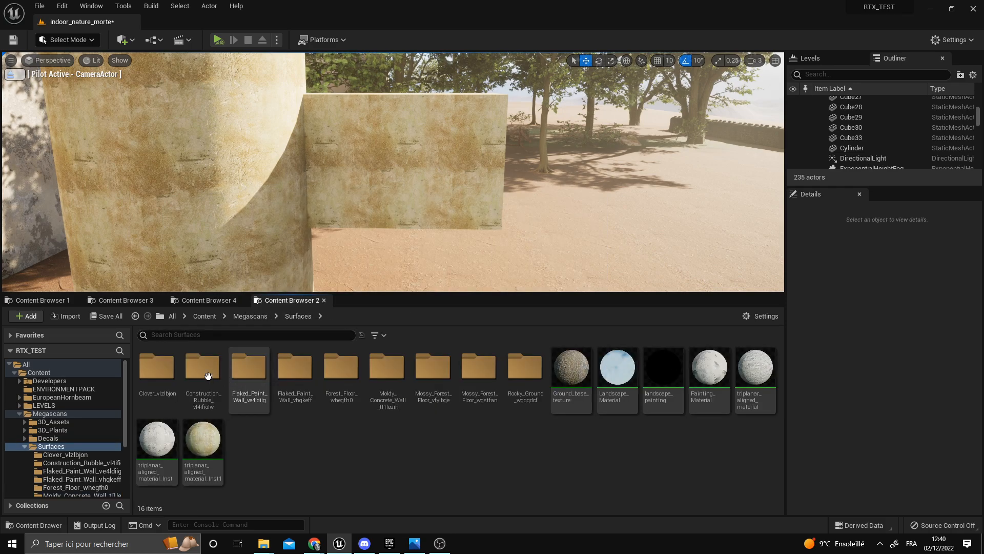
{"action": "double_click", "coordinate": [205, 373]}
{"action": "left_click", "coordinate": [290, 386]}
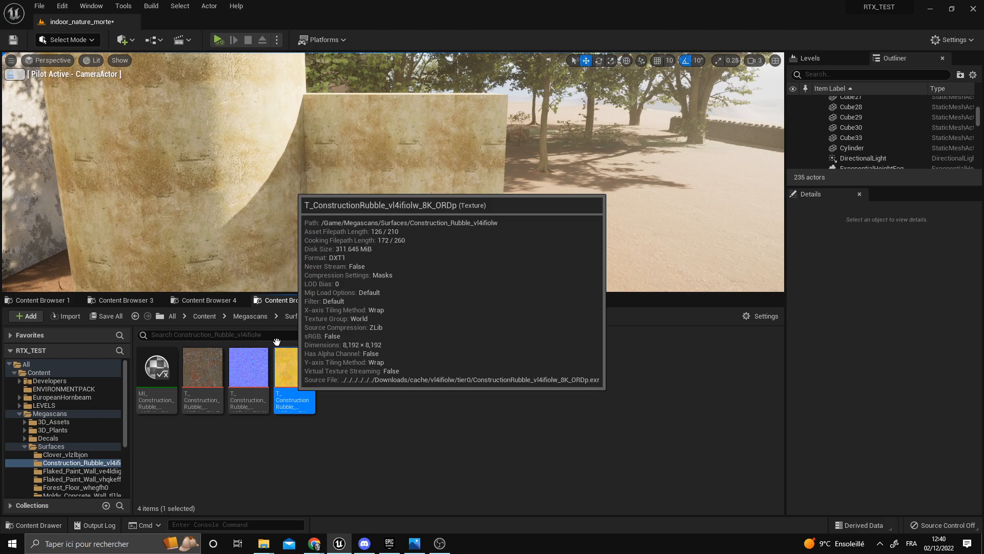
{"action": "left_click", "coordinate": [298, 315]}
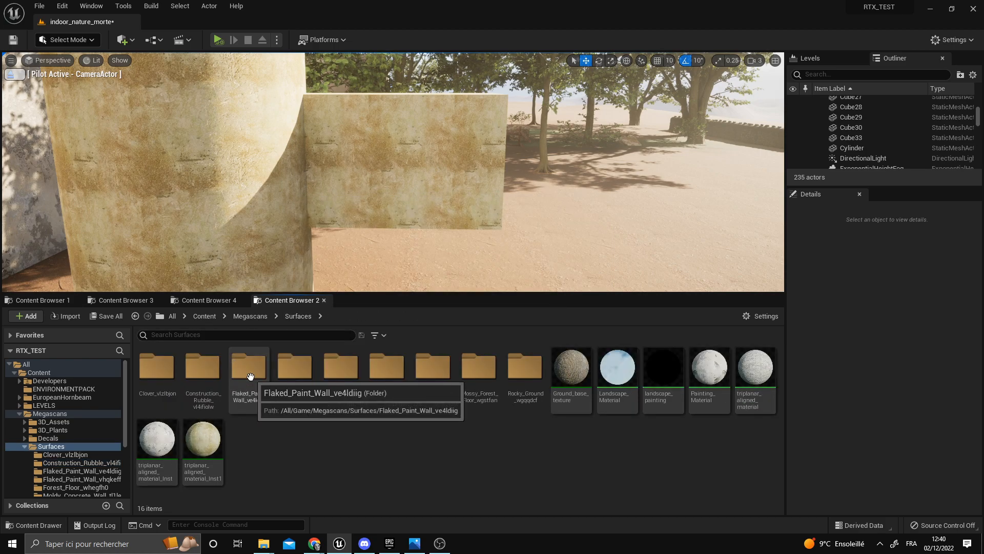
{"action": "double_click", "coordinate": [250, 377]}
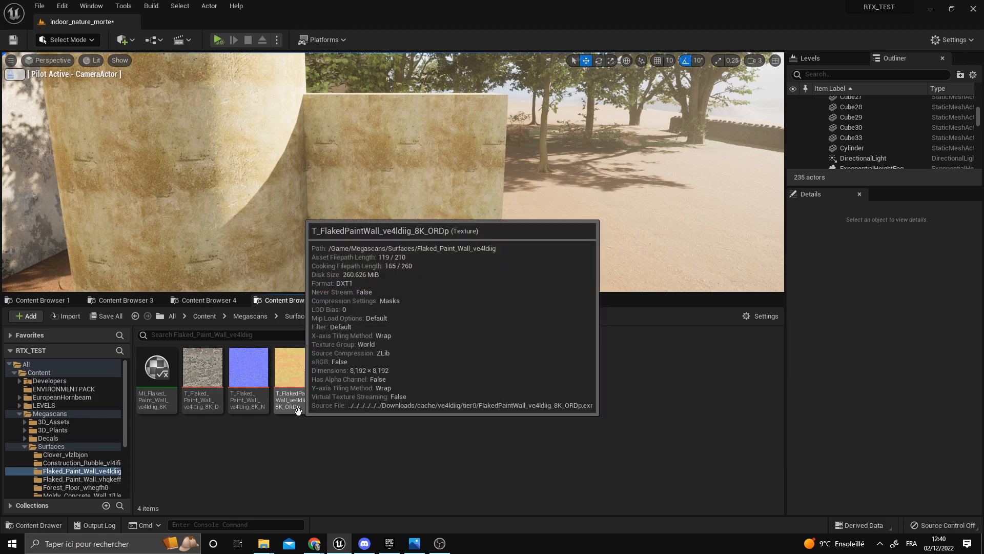
{"action": "left_click", "coordinate": [298, 316]}
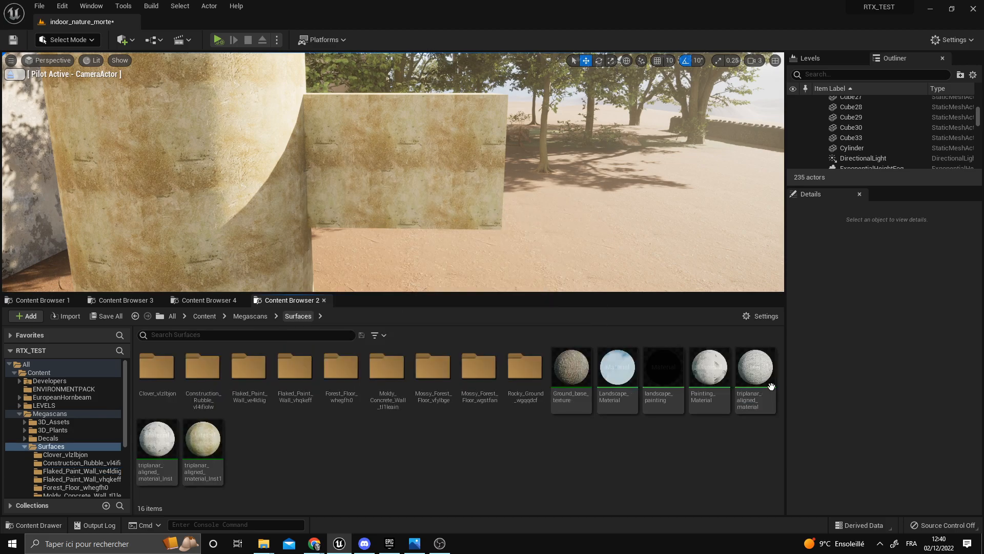
Reopen triplanar_aligned_material and examine its base_color_texture, normal_texture and ORDP parameter nodes in the graph
{"action": "double_click", "coordinate": [753, 389]}
{"action": "scroll", "coordinate": [466, 168], "scroll_direction": "down", "scroll_amount": 2}
{"action": "right_click_drag", "start_coordinate": [467, 168], "coordinate": [673, 161]}
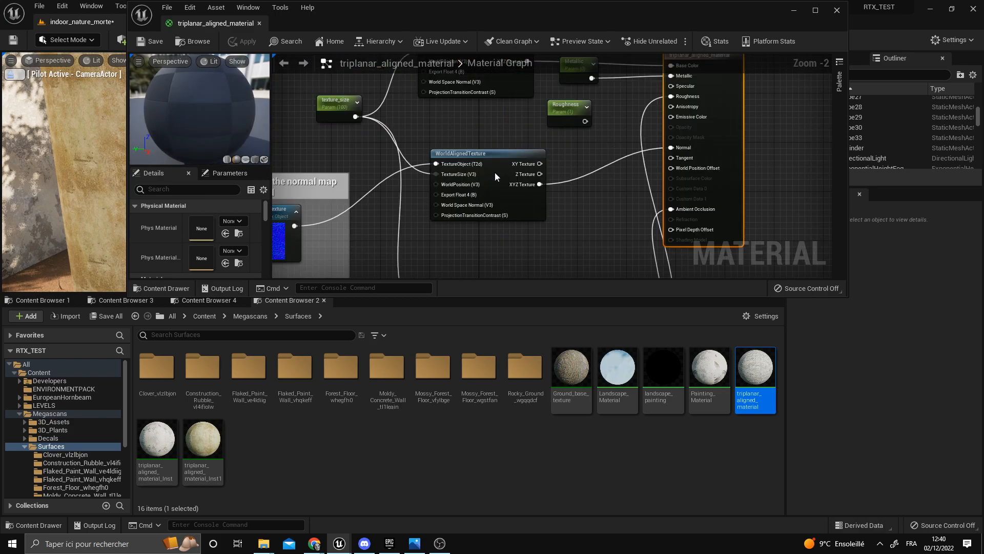
{"action": "scroll", "coordinate": [494, 172], "scroll_direction": "down", "scroll_amount": 4}
{"action": "left_click", "coordinate": [362, 129]}
{"action": "left_click", "coordinate": [397, 195]}
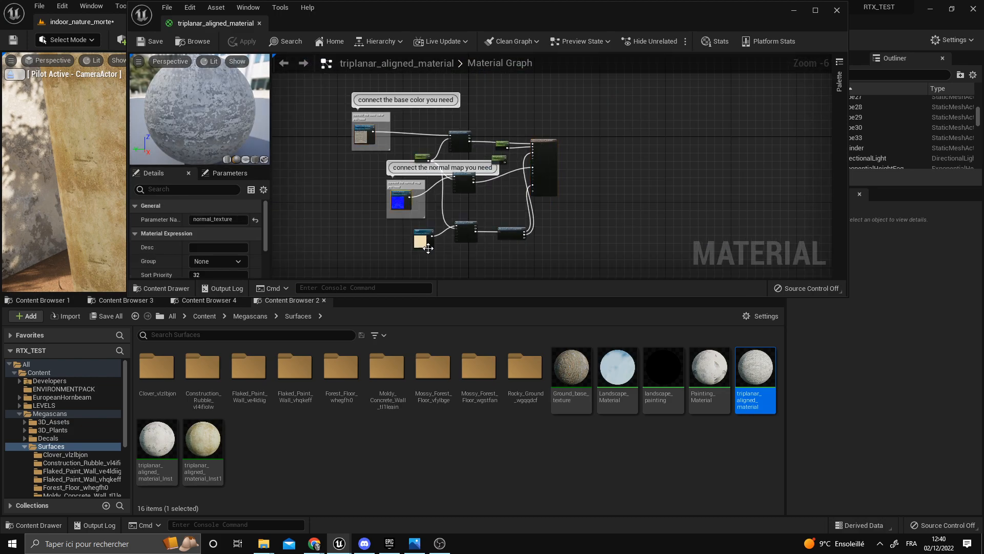
{"action": "left_click", "coordinate": [424, 243]}
{"action": "scroll", "coordinate": [428, 245], "scroll_direction": "up", "scroll_amount": 3}
{"action": "scroll", "coordinate": [440, 248], "scroll_direction": "up", "scroll_amount": 2}
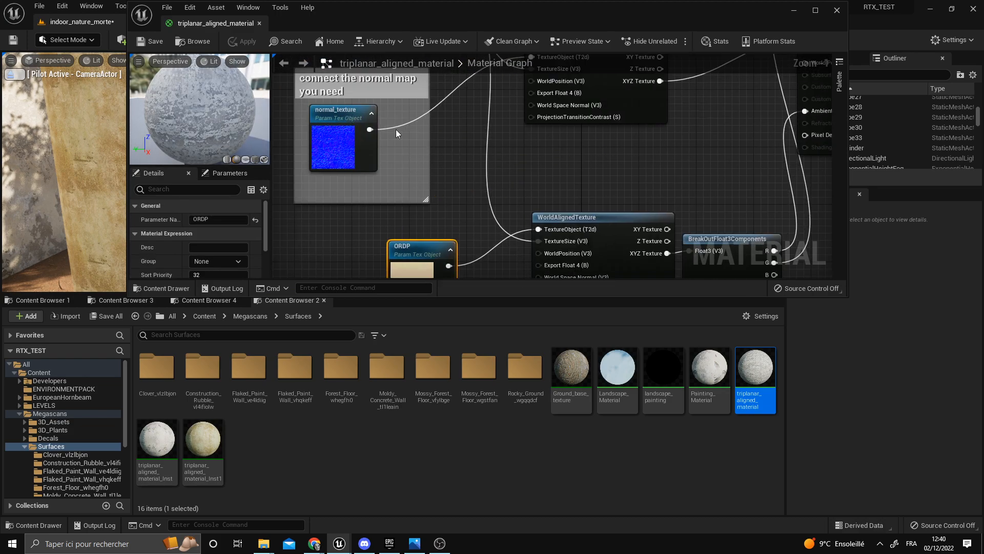